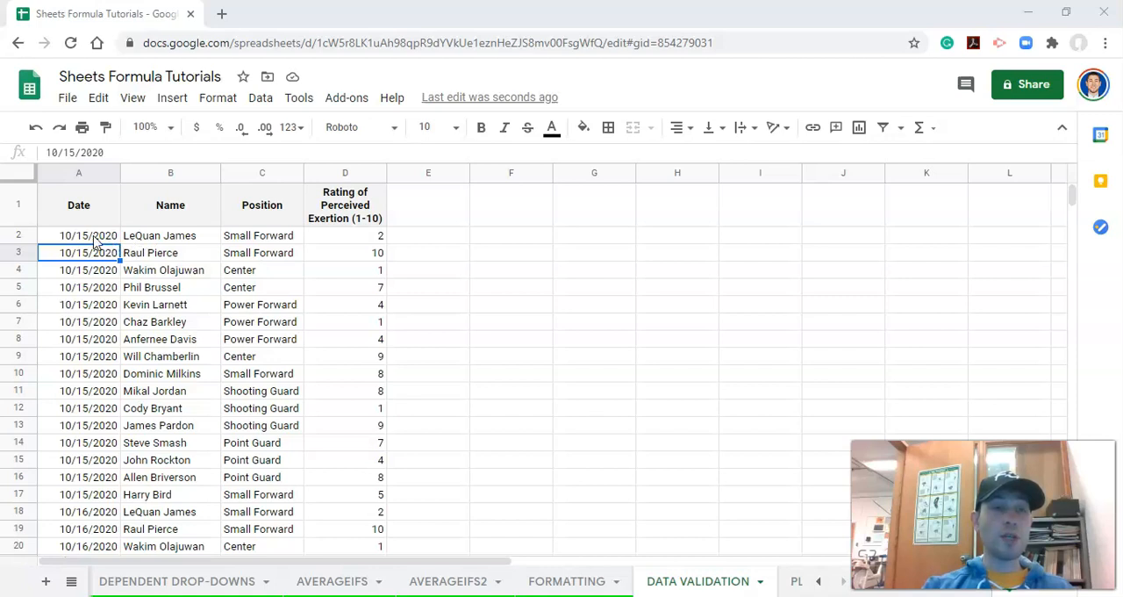
- Enter the invalid date 10/115/2020 in cell A2 of the Date column
{"action": "left_click", "coordinate": [93, 235]}
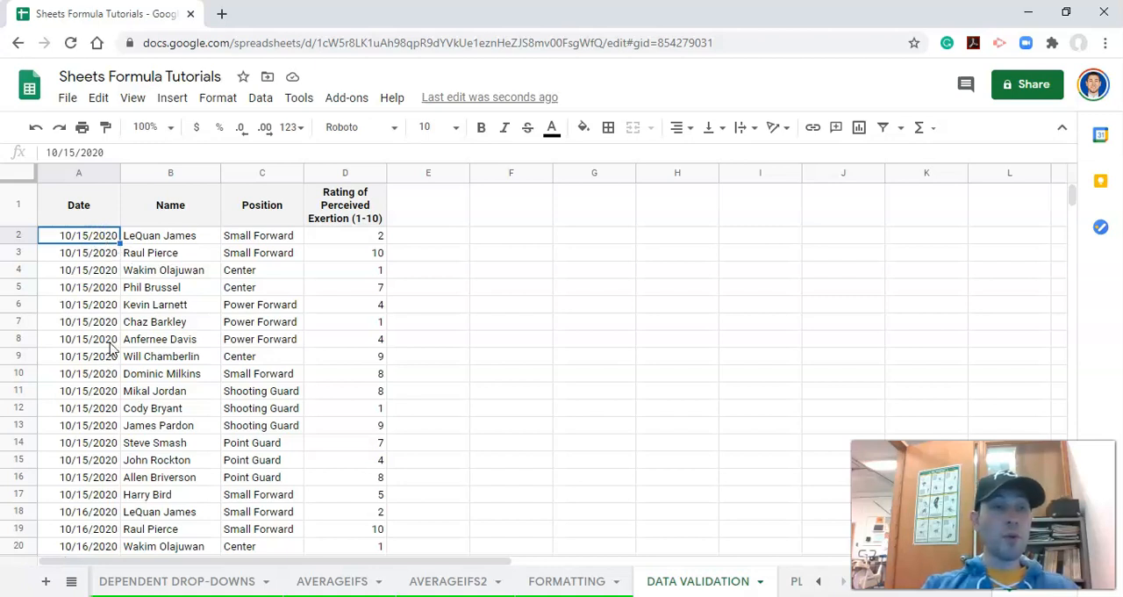
{"action": "type", "text": "10/115/2020"}
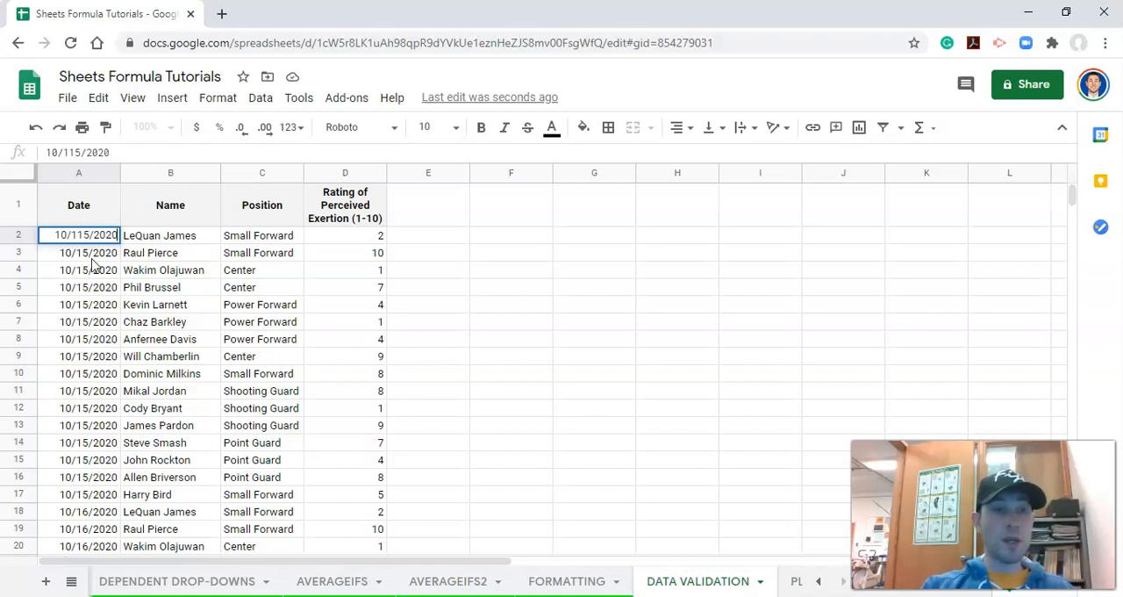
{"action": "key", "text": "Return"}
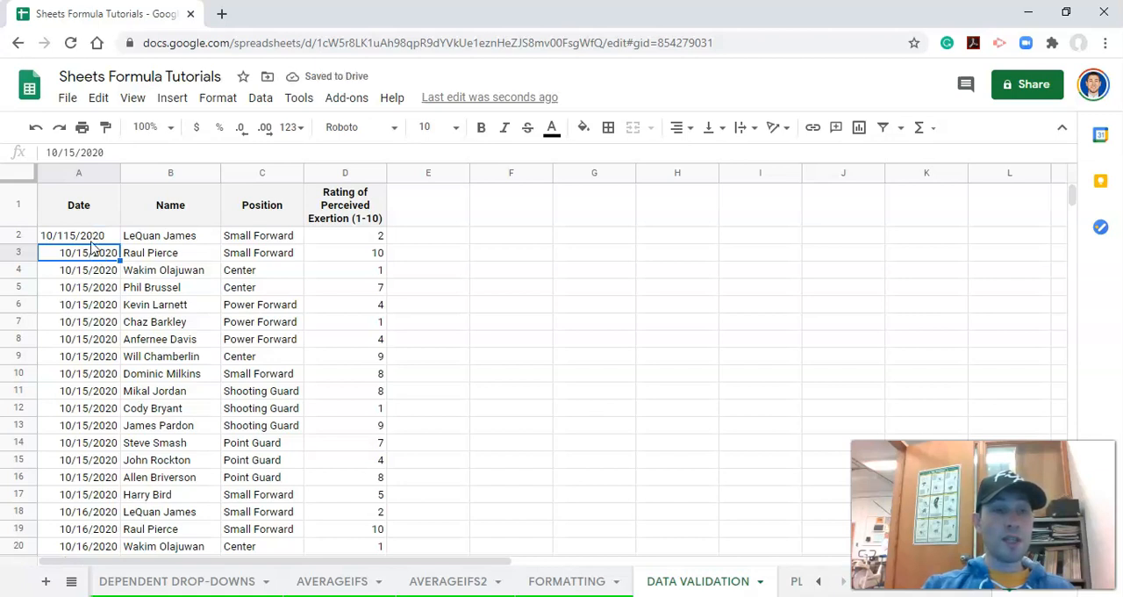
- Correct the date in cell A2 to 10/15/2020
{"action": "left_click", "coordinate": [91, 239]}
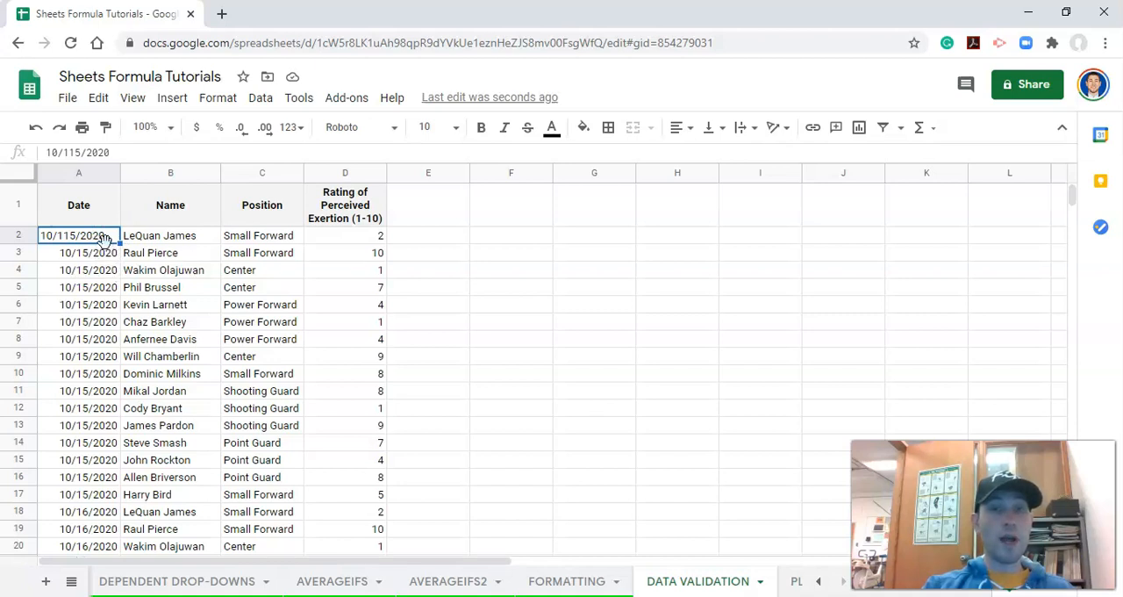
{"action": "type", "text": "10/15/202"}
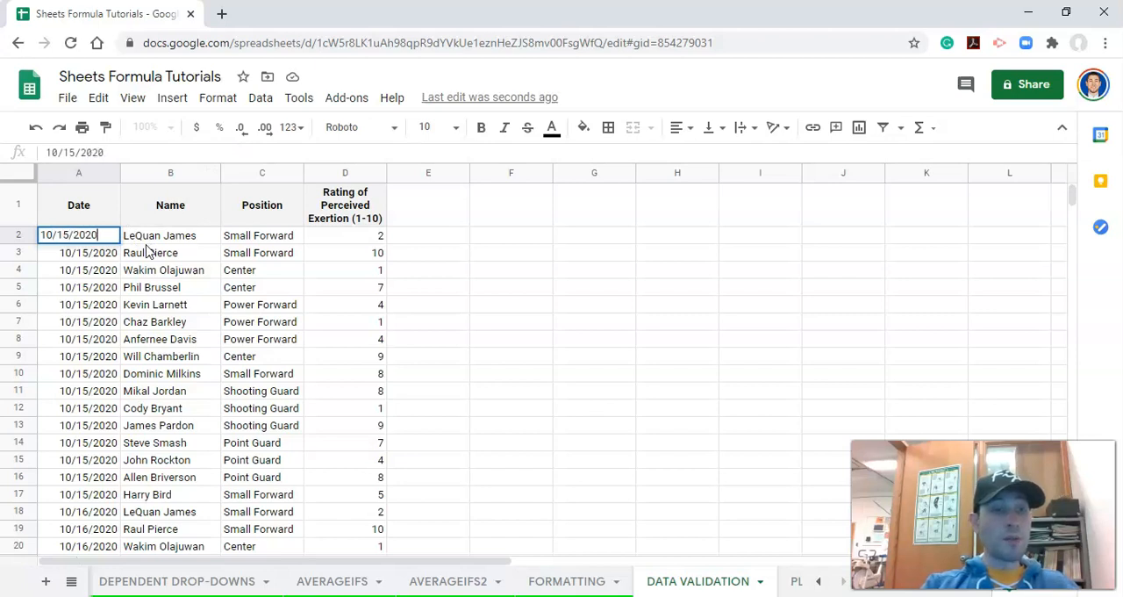
{"action": "key", "text": "Return"}
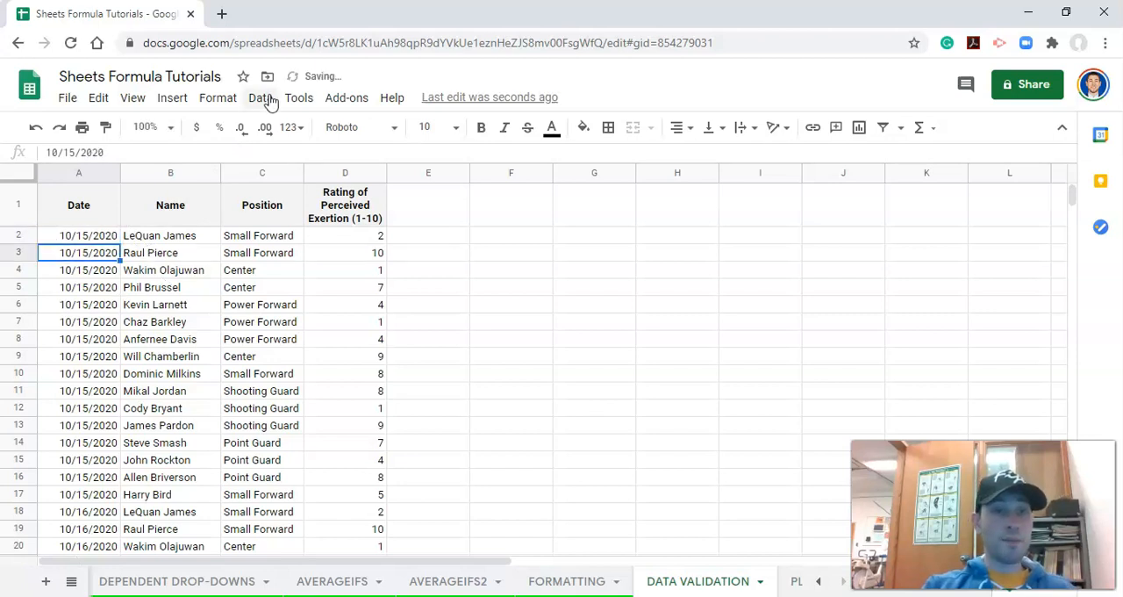
- Open data validation for cell A2 and extend its cell range to A2:A1000 on the DATA VALIDATION sheet
{"action": "left_click", "coordinate": [268, 98]}
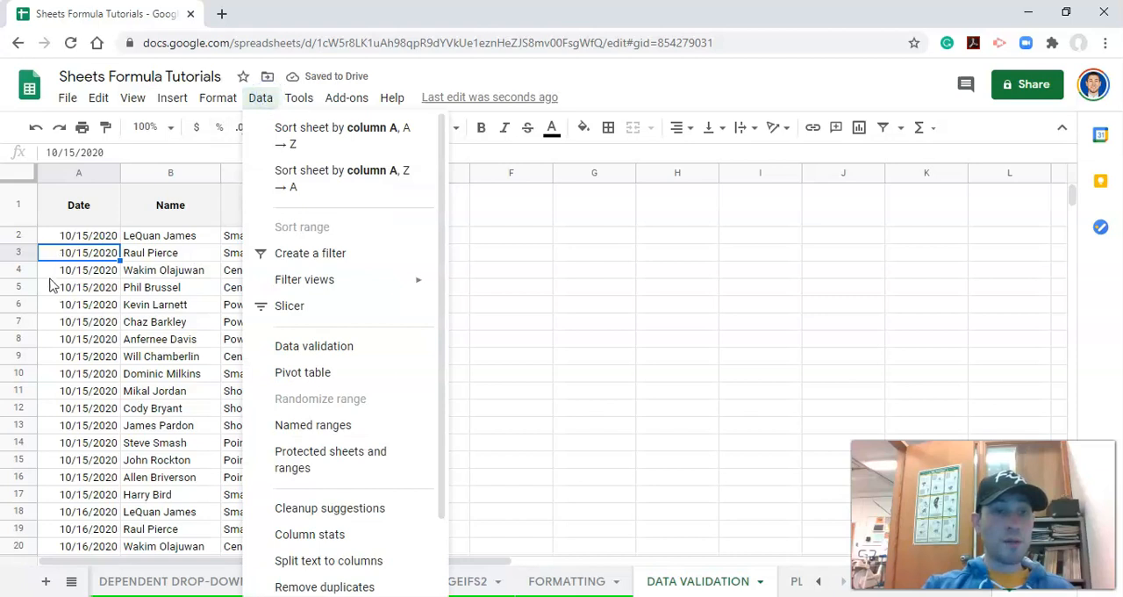
{"action": "left_click", "coordinate": [88, 219]}
{"action": "left_click", "coordinate": [88, 235]}
{"action": "left_click", "coordinate": [260, 97]}
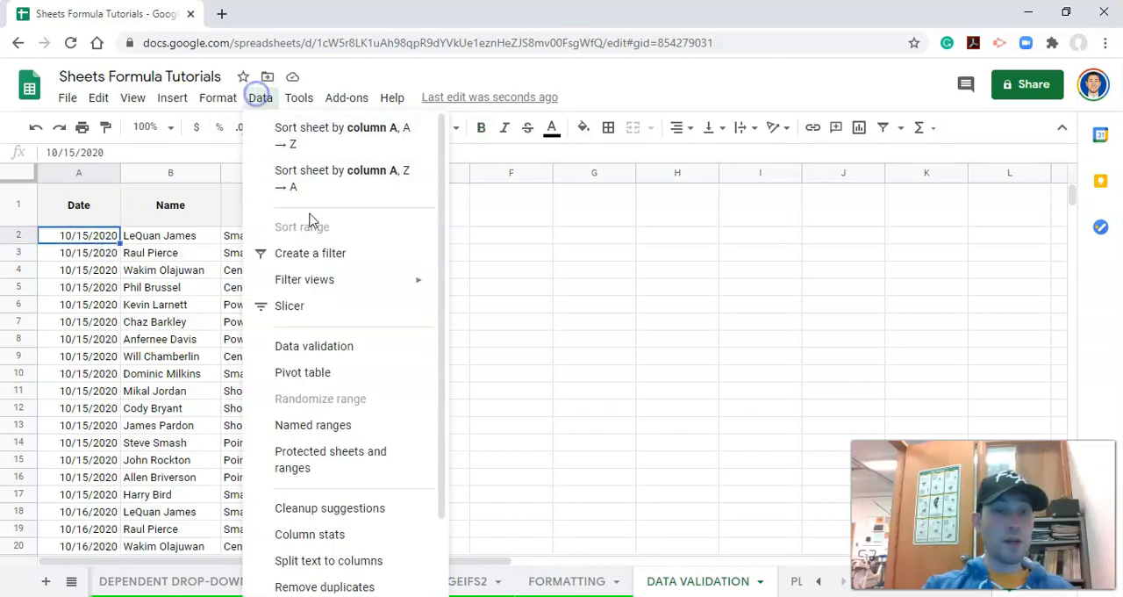
{"action": "left_click", "coordinate": [340, 314]}
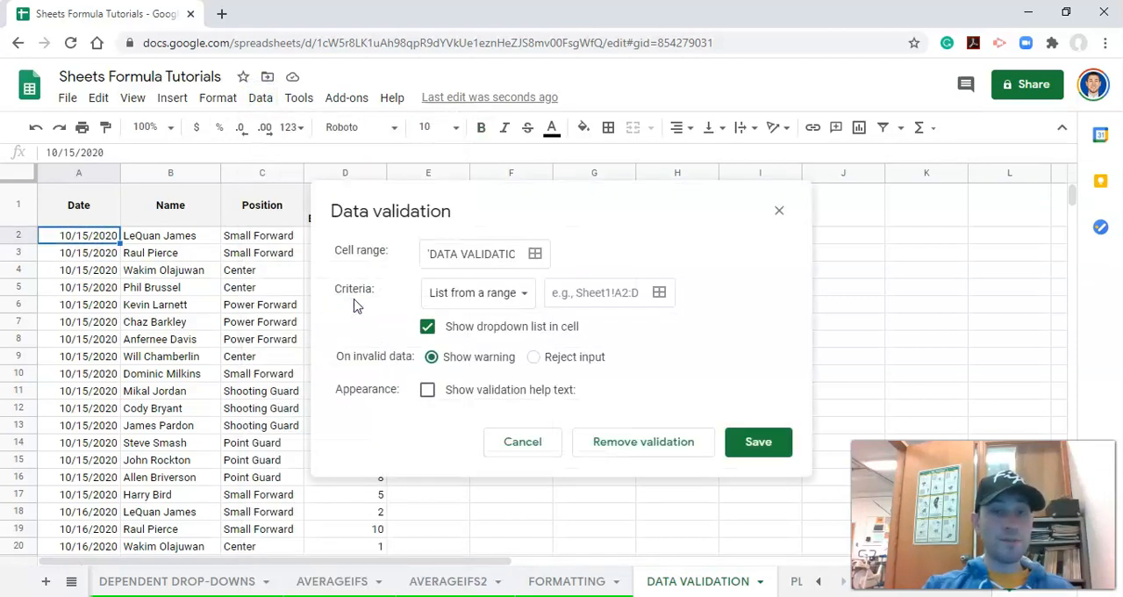
{"action": "left_click", "coordinate": [470, 252]}
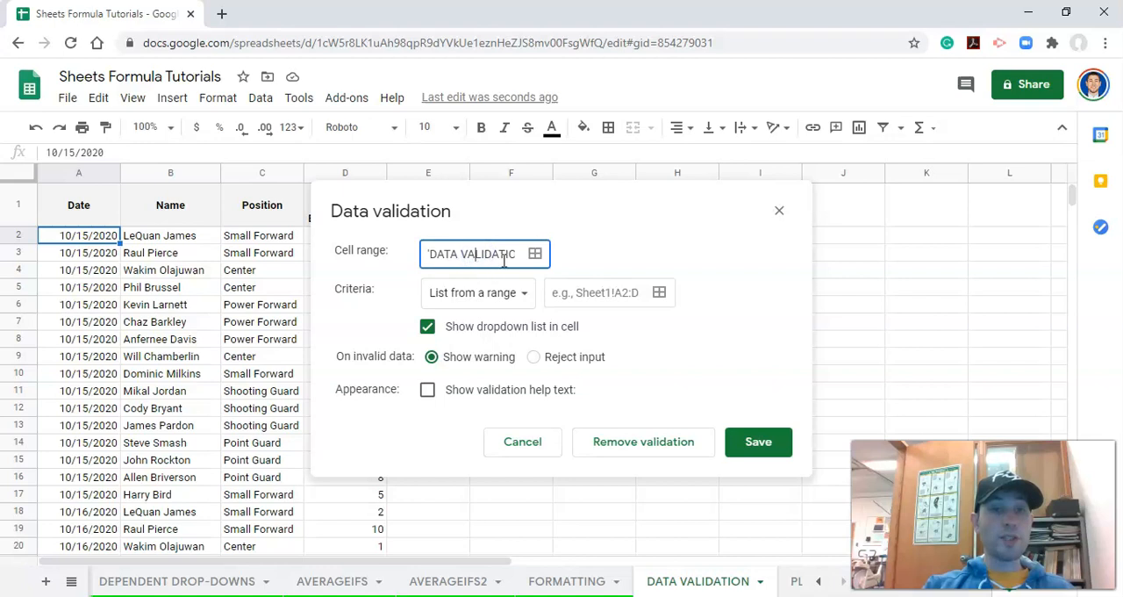
{"action": "left_click_drag", "start_coordinate": [485, 257], "coordinate": [526, 254]}
{"action": "left_click", "coordinate": [504, 253]}
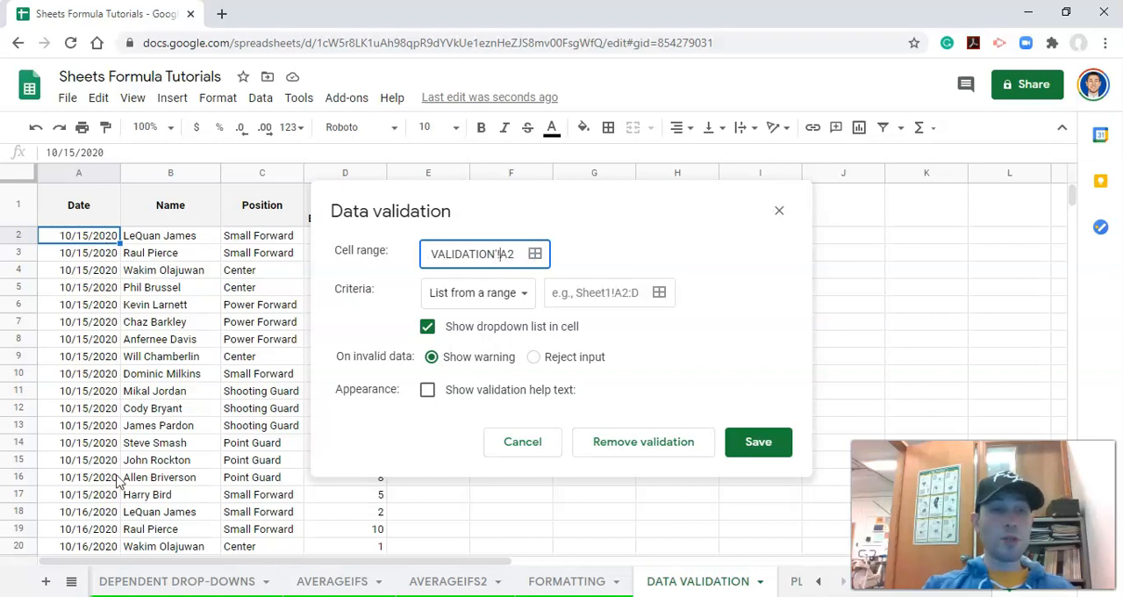
{"action": "left_click", "coordinate": [511, 252]}
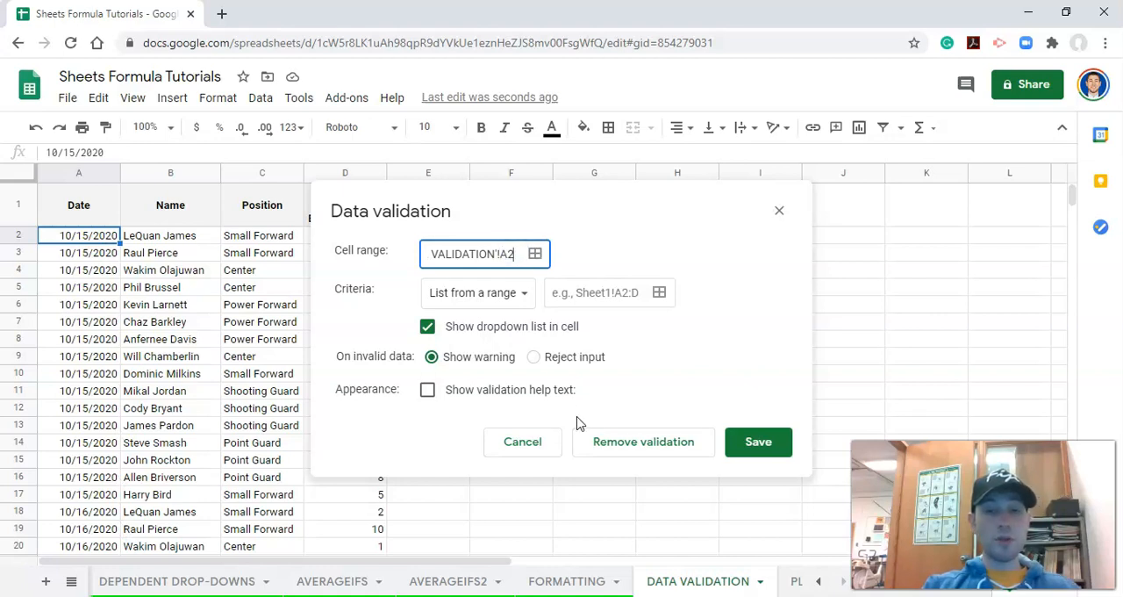
{"action": "type", "text": ":A1000"}
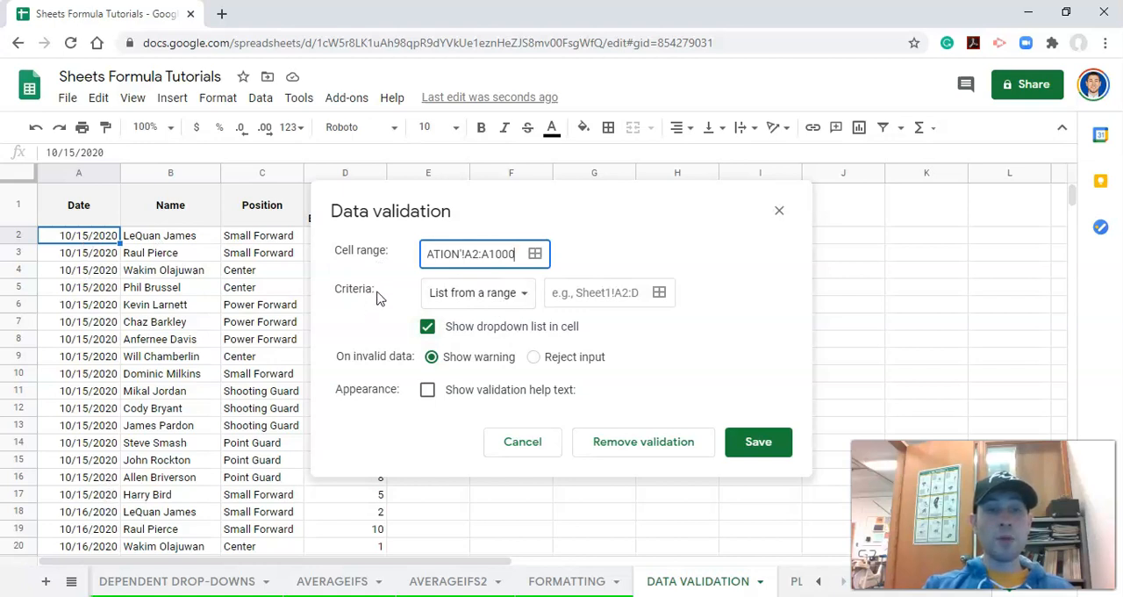
- Set the validation criteria to Date, is valid date, keeping Show warning for invalid data, and save the rule
{"action": "left_click", "coordinate": [523, 296]}
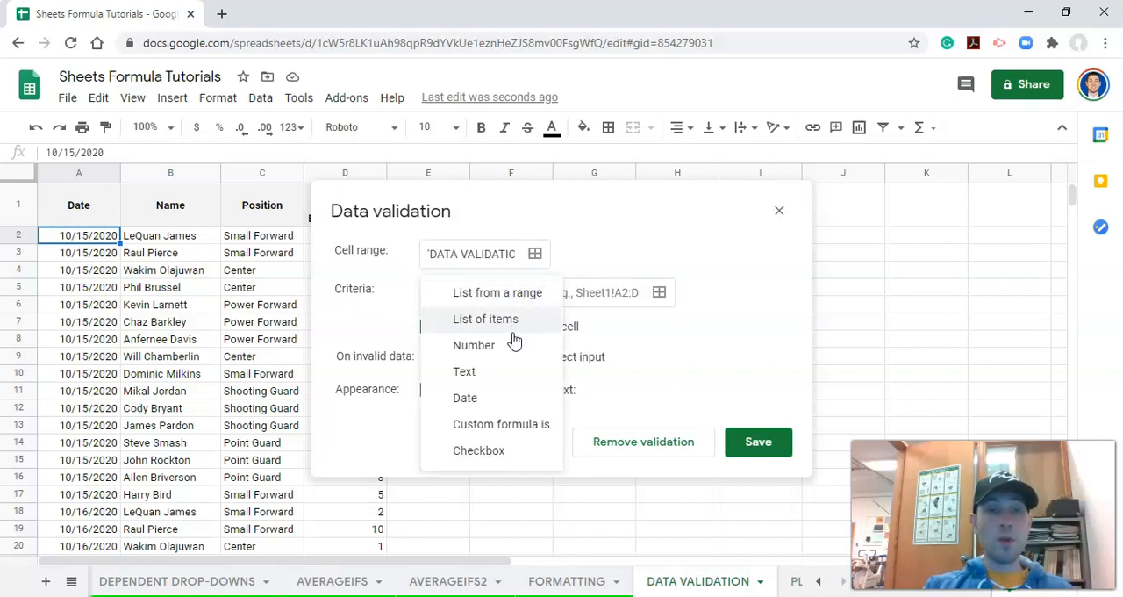
{"action": "left_click", "coordinate": [491, 402]}
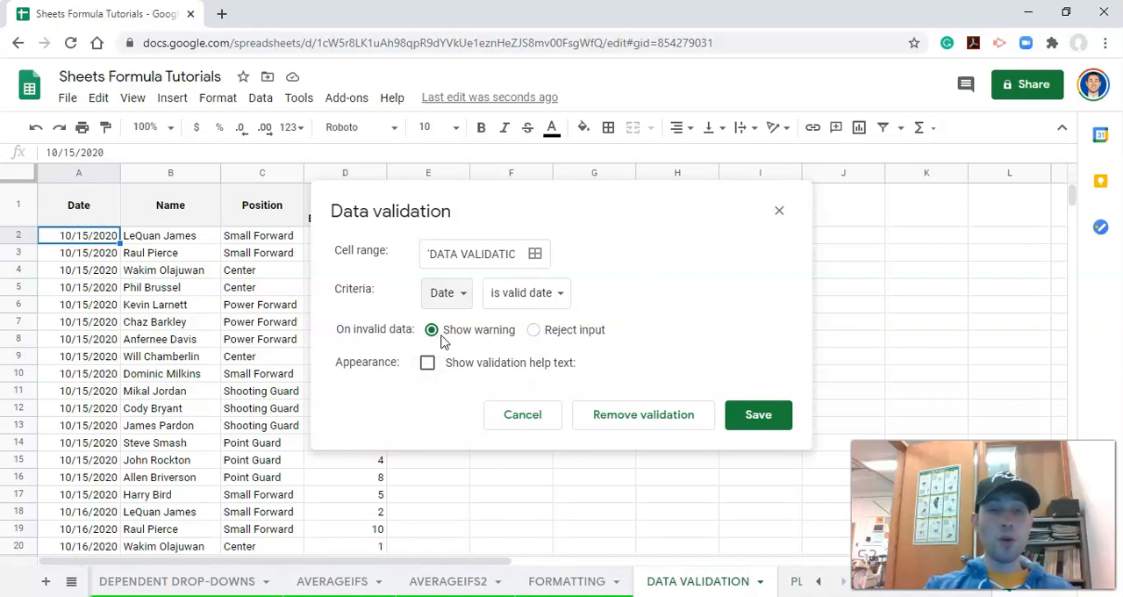
{"action": "left_click", "coordinate": [756, 415]}
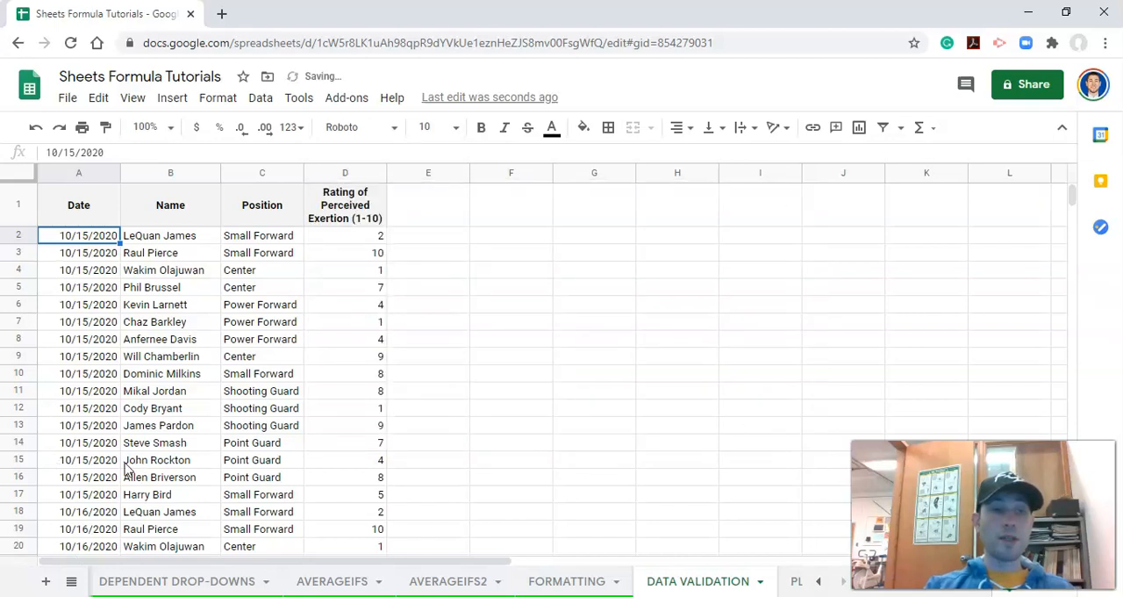
- Test the date rule by entering 10/115/2020 in cell A9 and check the cell's validation note
{"action": "left_click", "coordinate": [94, 356]}
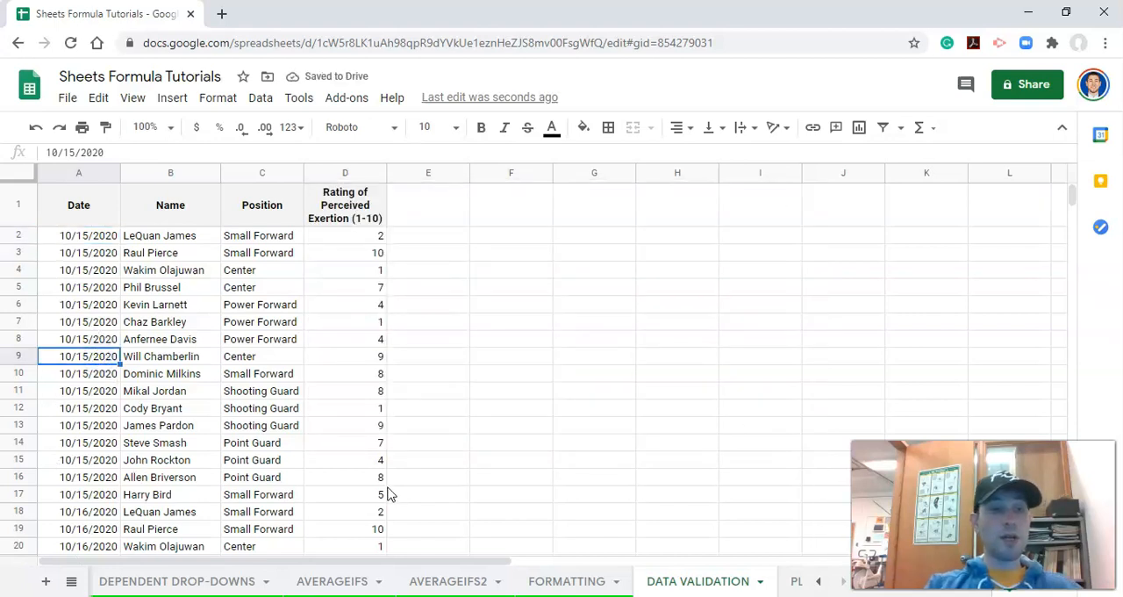
{"action": "type", "text": "10/115/2020"}
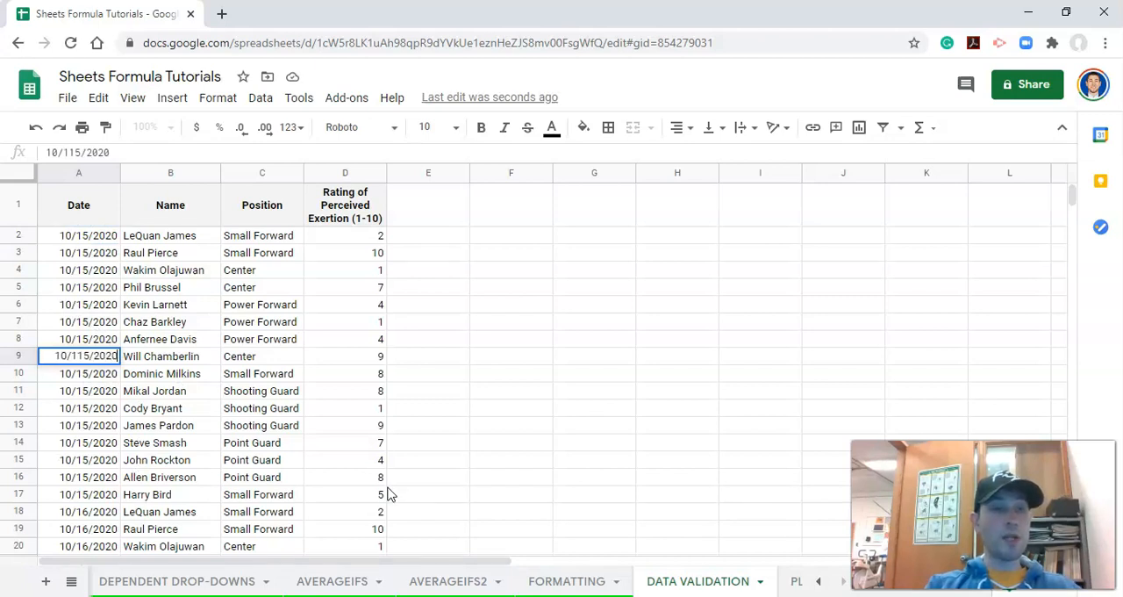
{"action": "key", "text": "Return"}
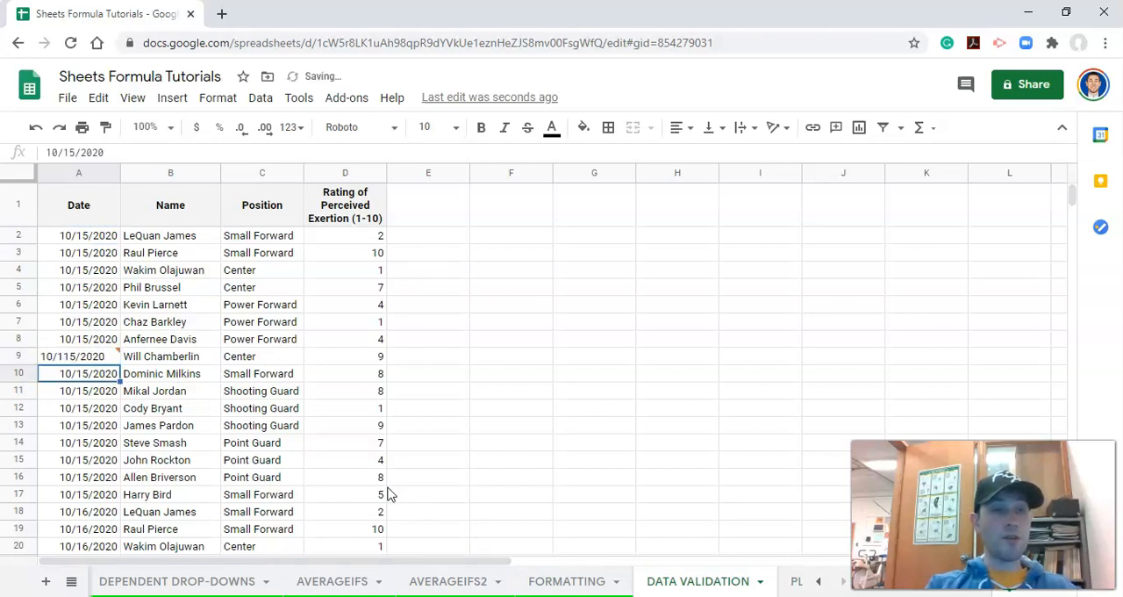
{"action": "mouse_move", "coordinate": [118, 359]}
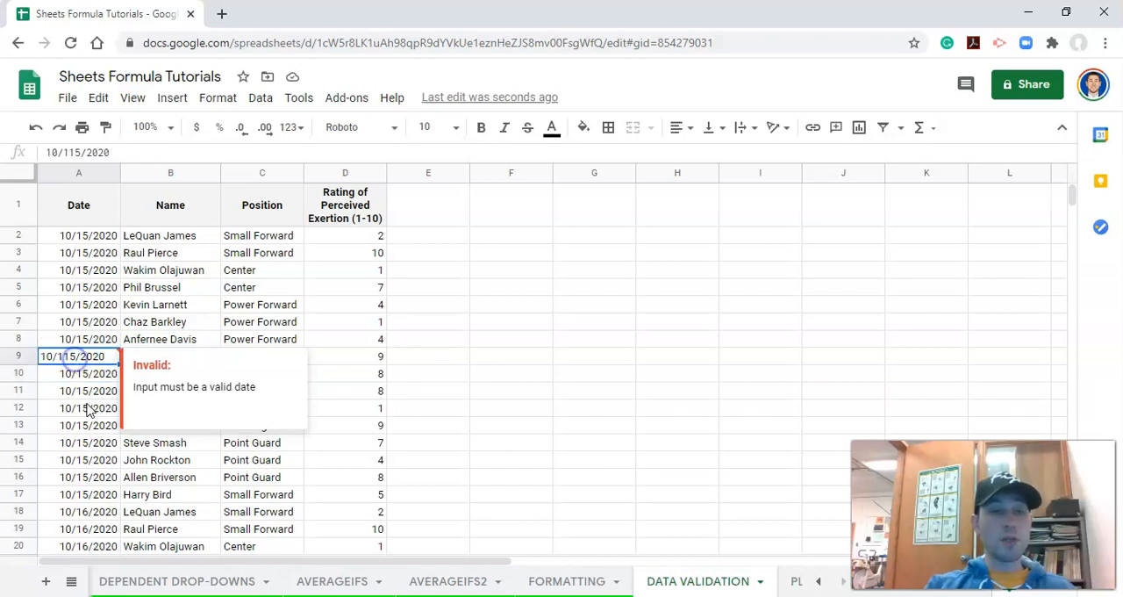
{"action": "left_click", "coordinate": [82, 425]}
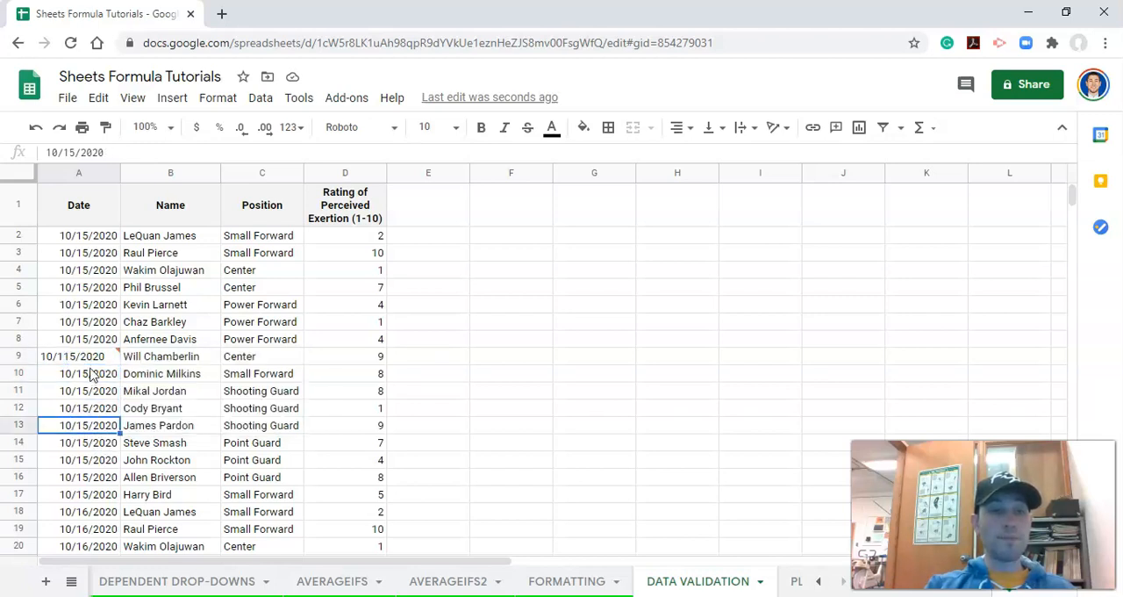
- Replace the invalid date in cell A9 with 10/15/2020
{"action": "left_click", "coordinate": [94, 359]}
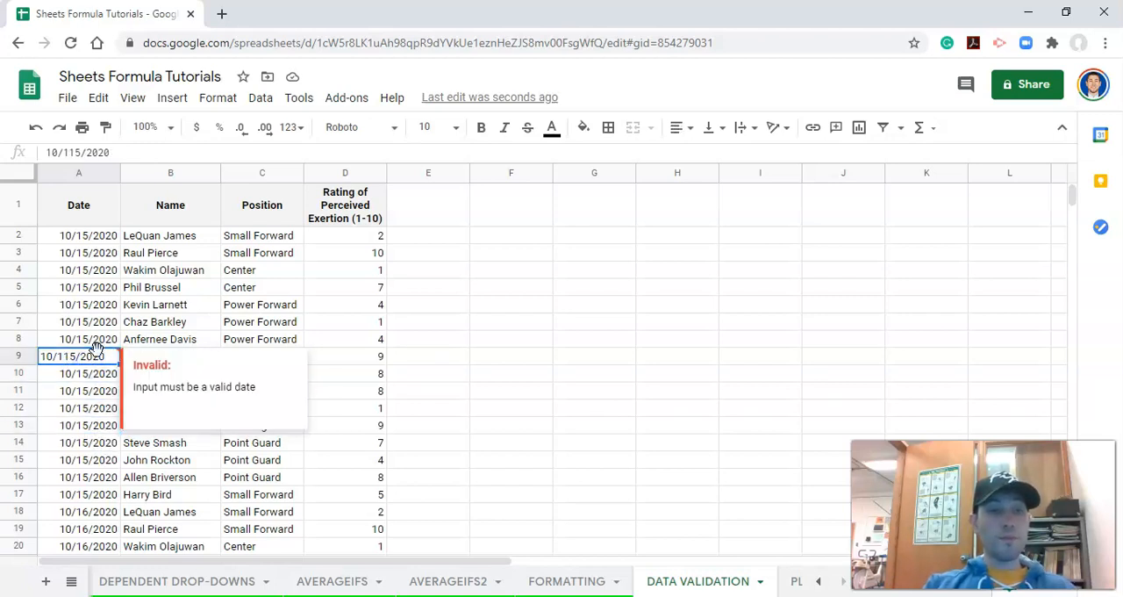
{"action": "type", "text": "10/15/2020"}
{"action": "key", "text": "Return"}
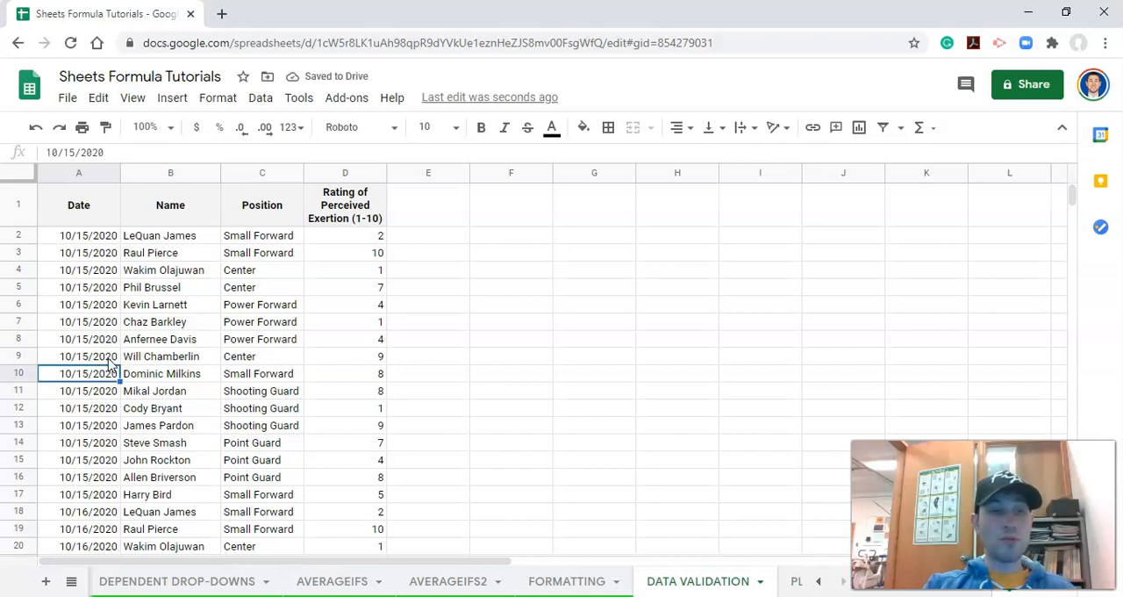
- Reopen data validation from cell A9 and change the rule's cell range to A2:A1000
{"action": "left_click", "coordinate": [111, 359]}
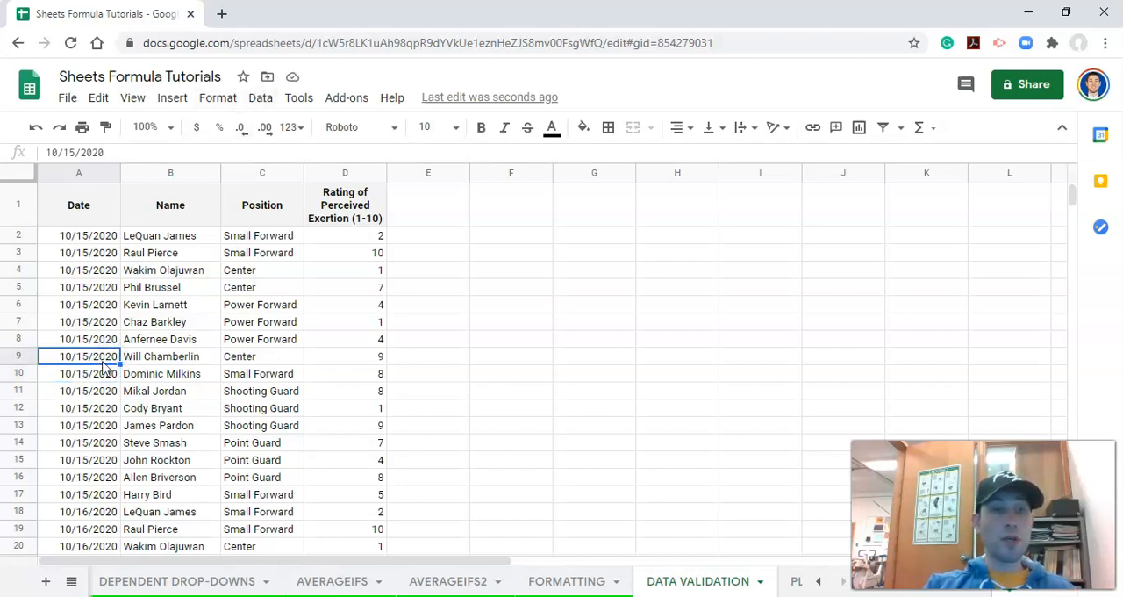
{"action": "left_click", "coordinate": [261, 103]}
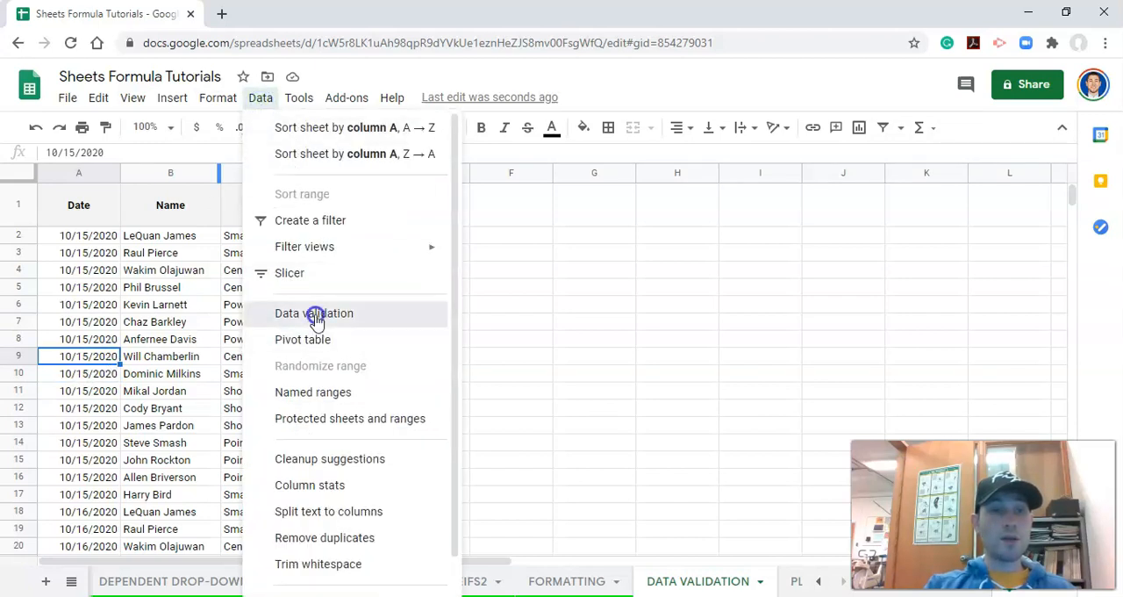
{"action": "left_click", "coordinate": [315, 314]}
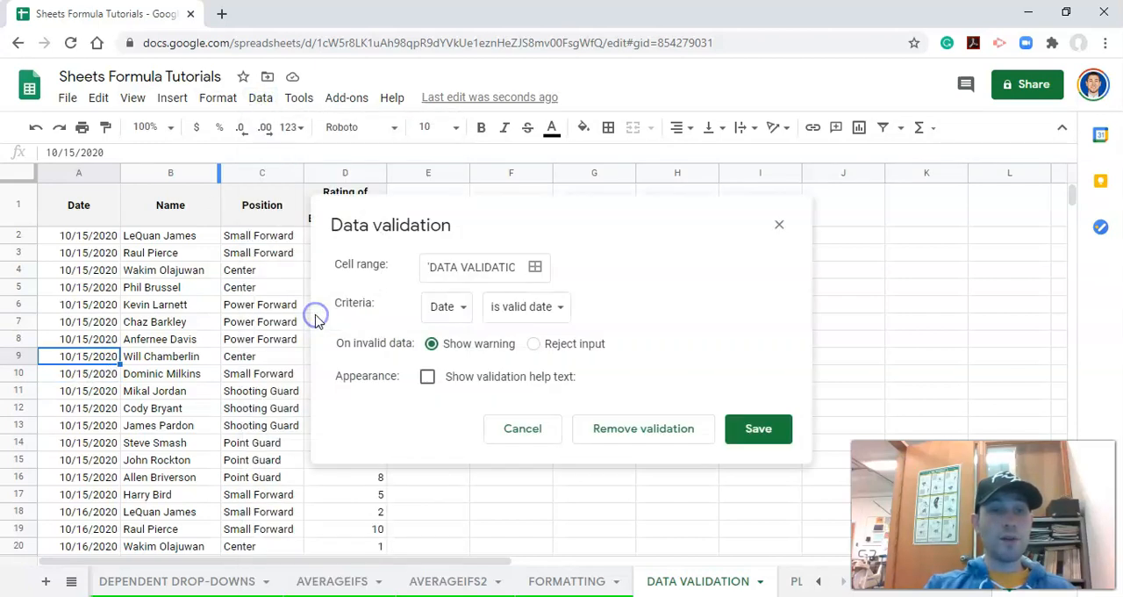
{"action": "left_click_drag", "start_coordinate": [501, 266], "coordinate": [553, 264]}
{"action": "left_click", "coordinate": [511, 267]}
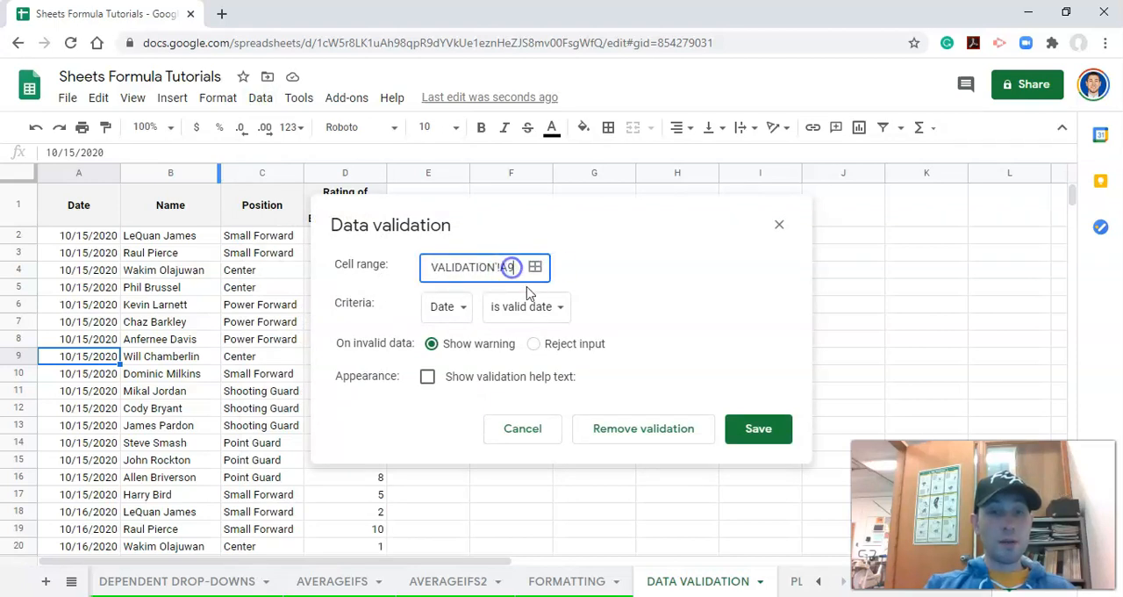
{"action": "key", "text": "BackSpace"}
{"action": "type", "text": "2"}
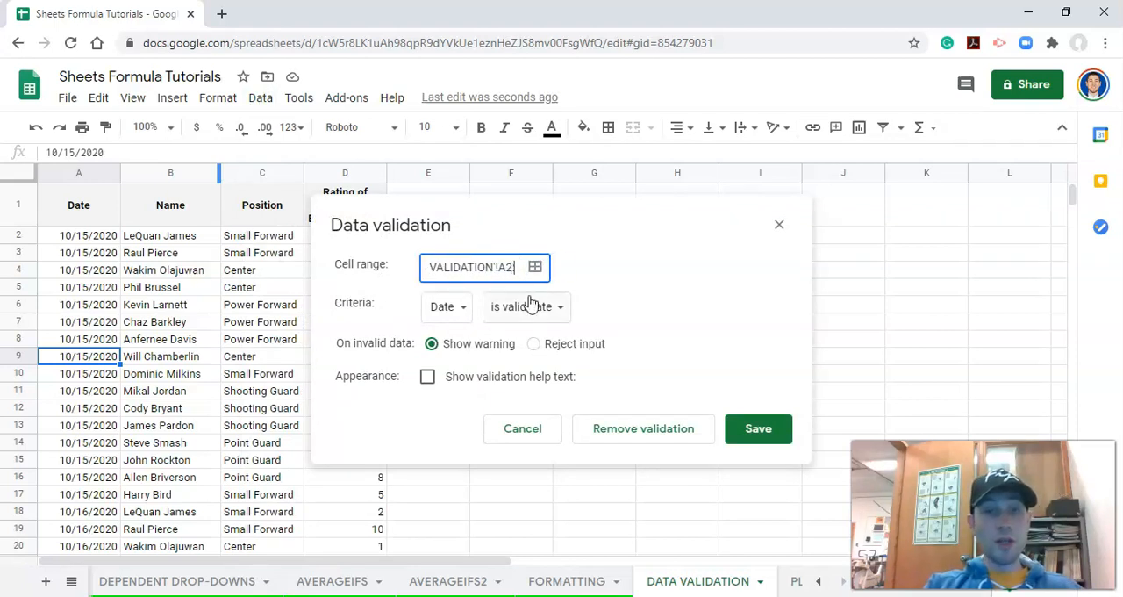
{"action": "type", "text": ":A1000"}
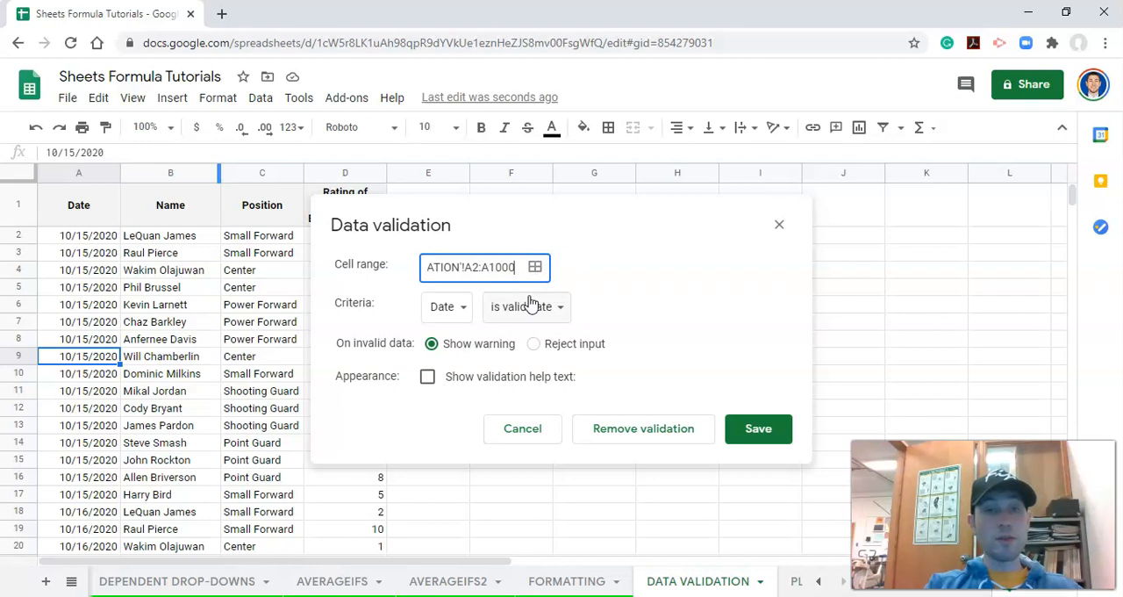
- Make the rule reject invalid input, show the help text "Hey dummy, type in a date that is actually a date", and save it
{"action": "left_click", "coordinate": [537, 344]}
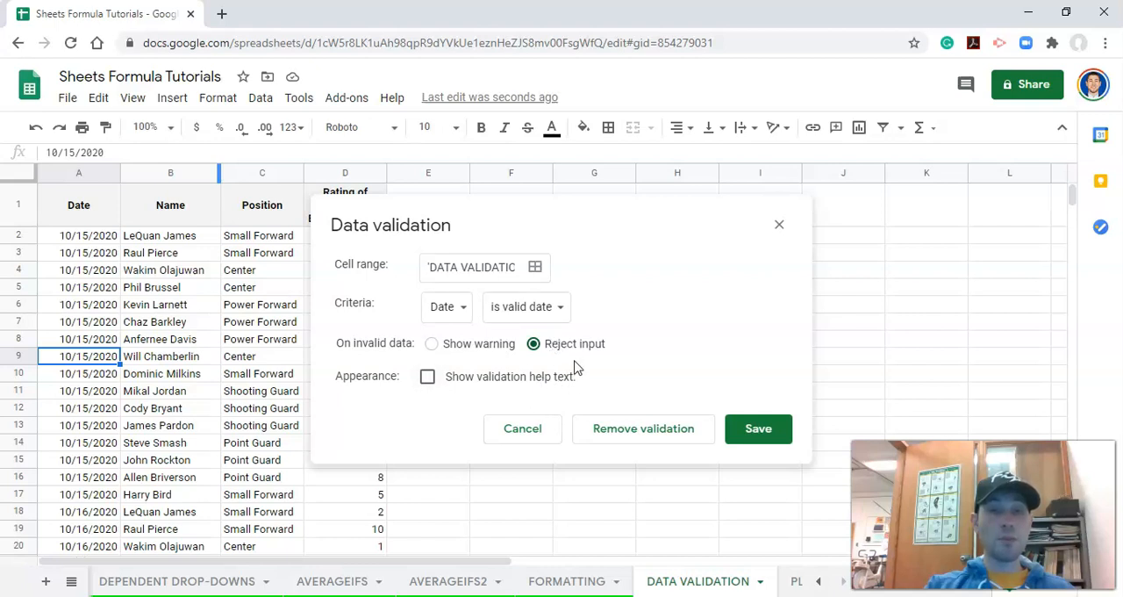
{"action": "left_click", "coordinate": [429, 378]}
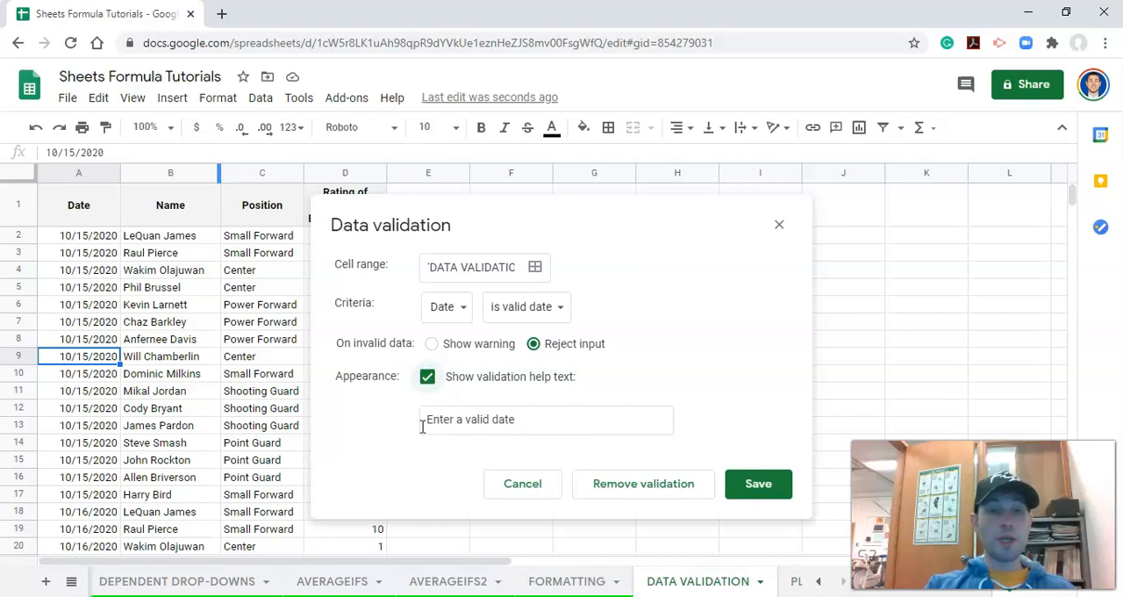
{"action": "left_click_drag", "start_coordinate": [526, 419], "coordinate": [392, 421]}
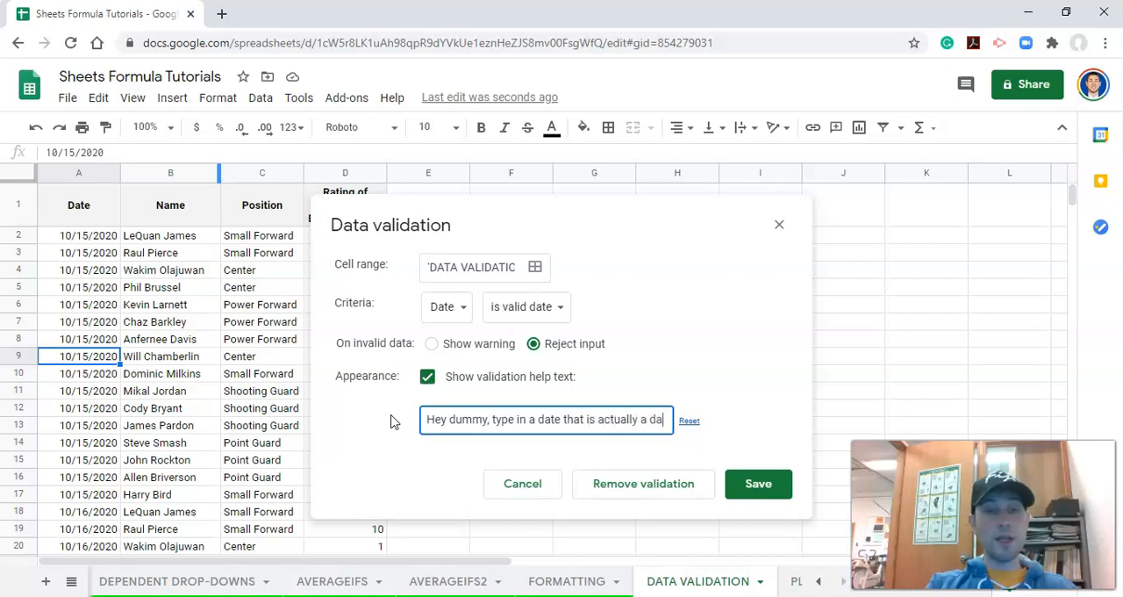
{"action": "type", "text": "te!"}
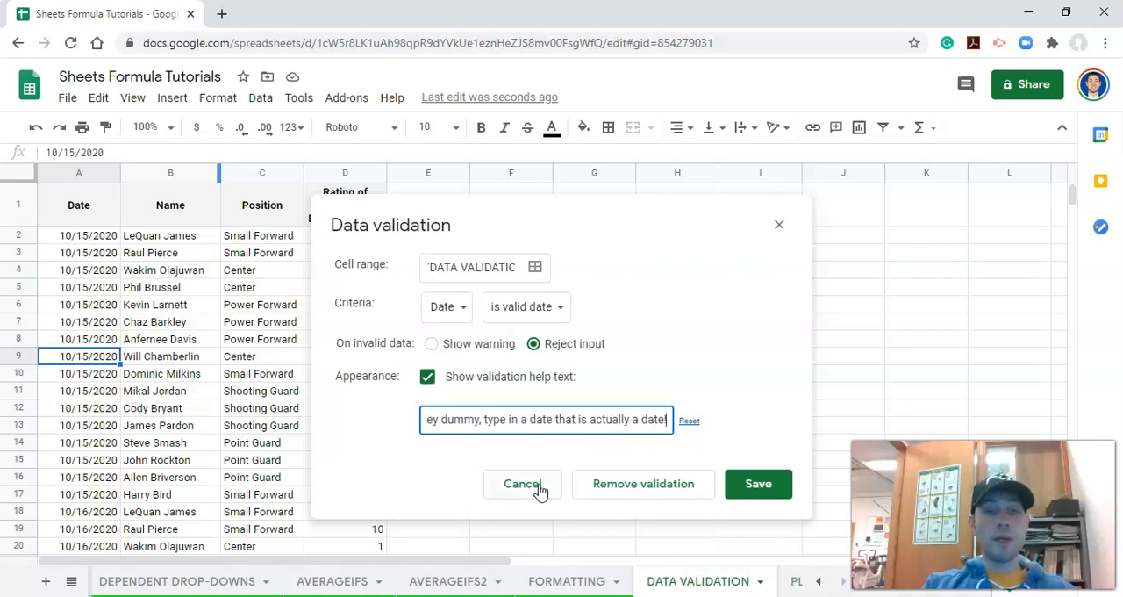
{"action": "left_click", "coordinate": [770, 492]}
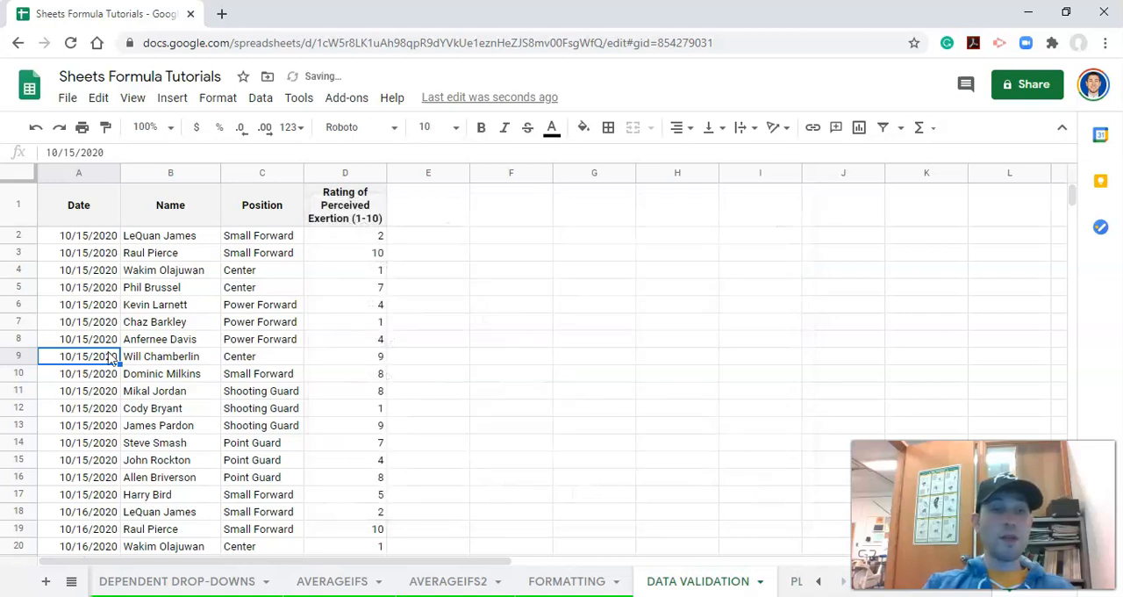
- Test the rejecting date rule by entering 10/115/2020 in cell A9, and dismiss the resulting message
{"action": "type", "text": "10"}
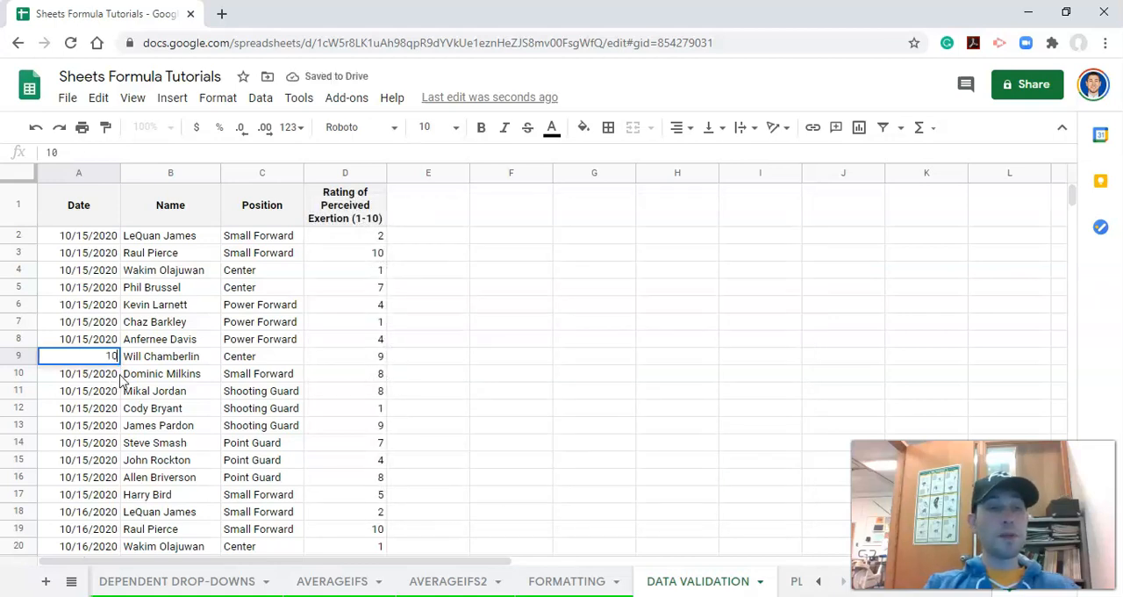
{"action": "type", "text": "/115/2020"}
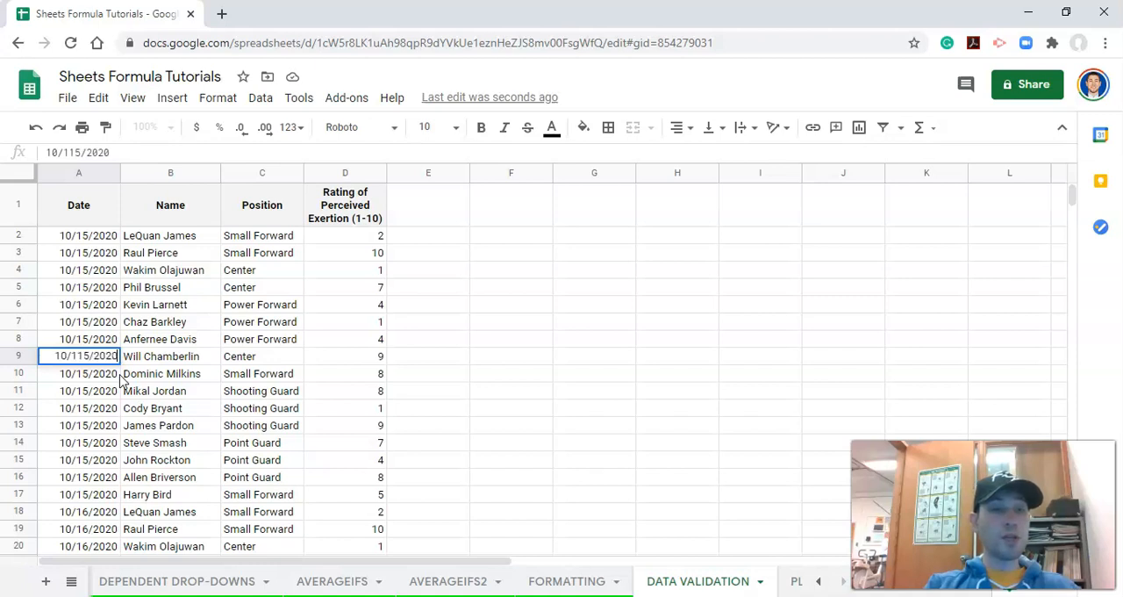
{"action": "key", "text": "Return"}
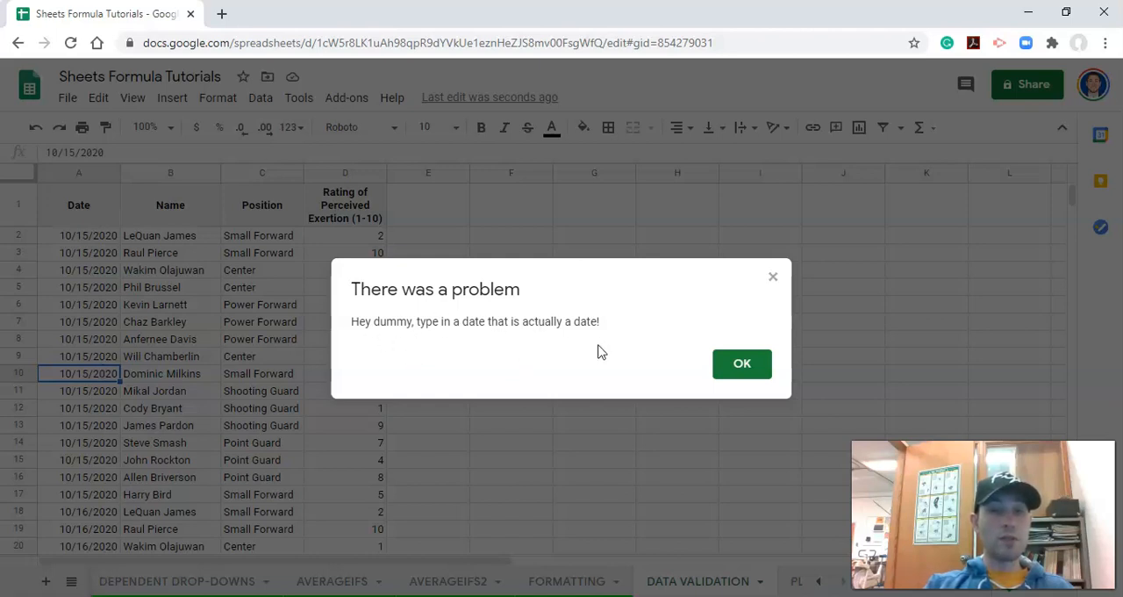
{"action": "left_click", "coordinate": [744, 368]}
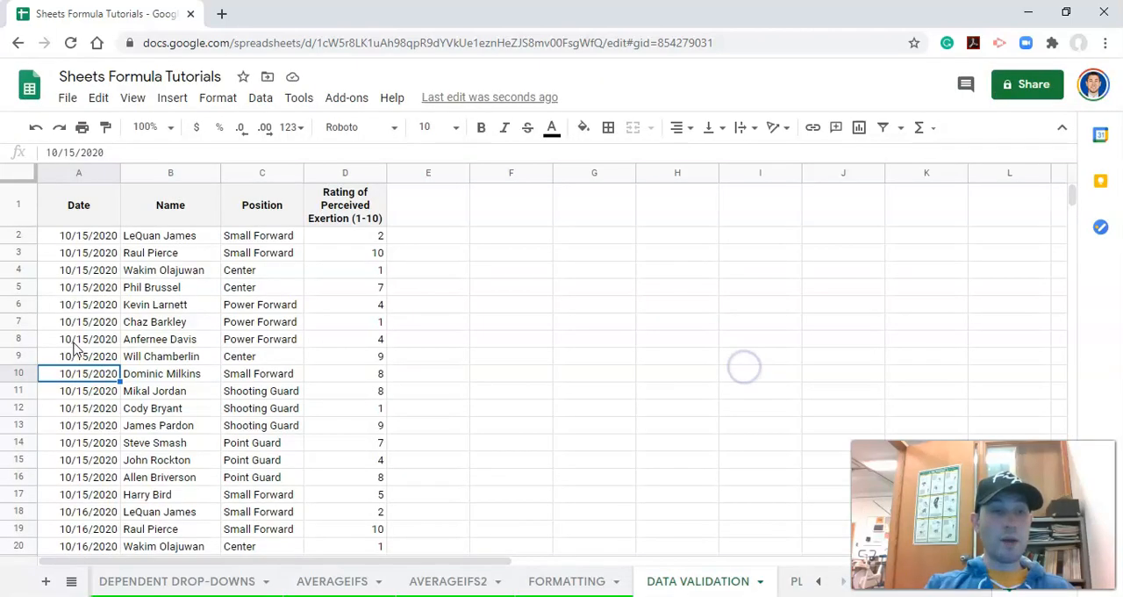
{"action": "mouse_move", "coordinate": [73, 378]}
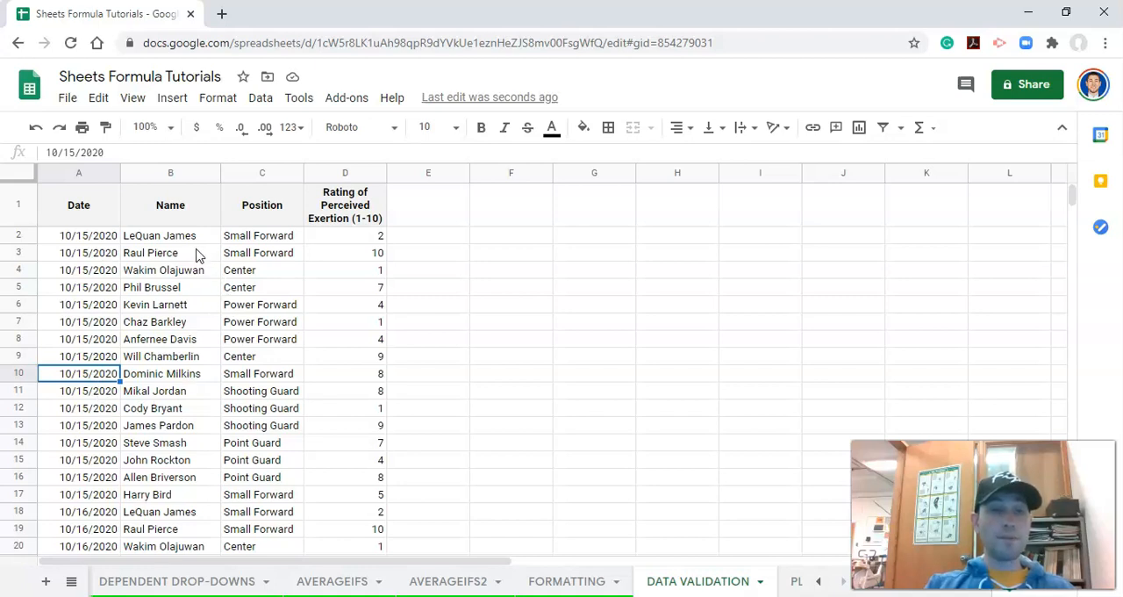
- Copy the player names from B2:B17 and paste them into column G starting at G2
{"action": "left_click", "coordinate": [194, 243]}
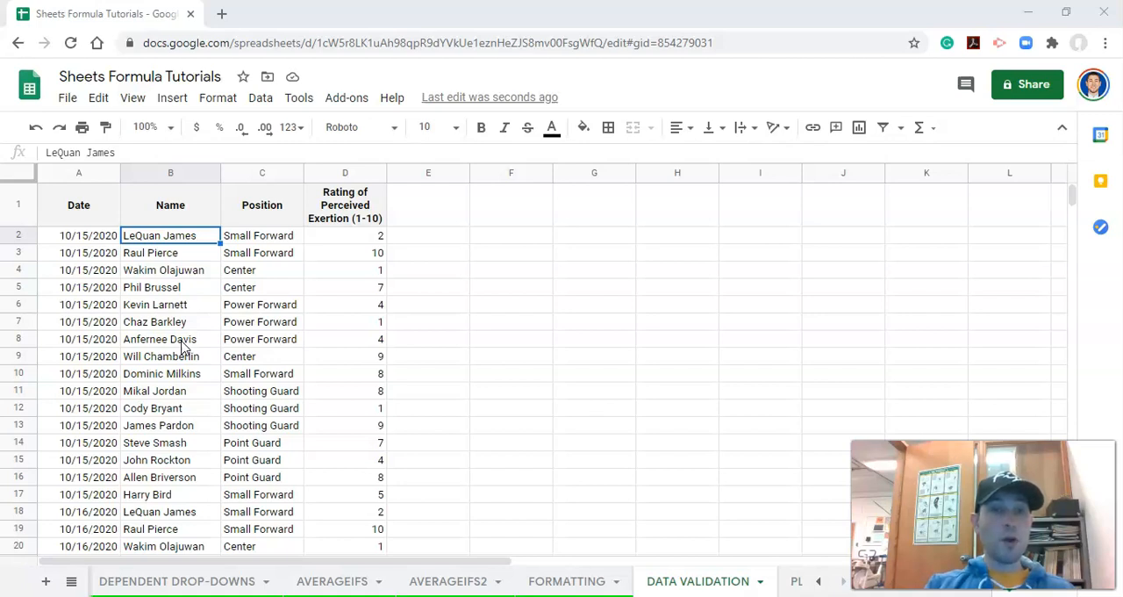
{"action": "left_click", "coordinate": [610, 249]}
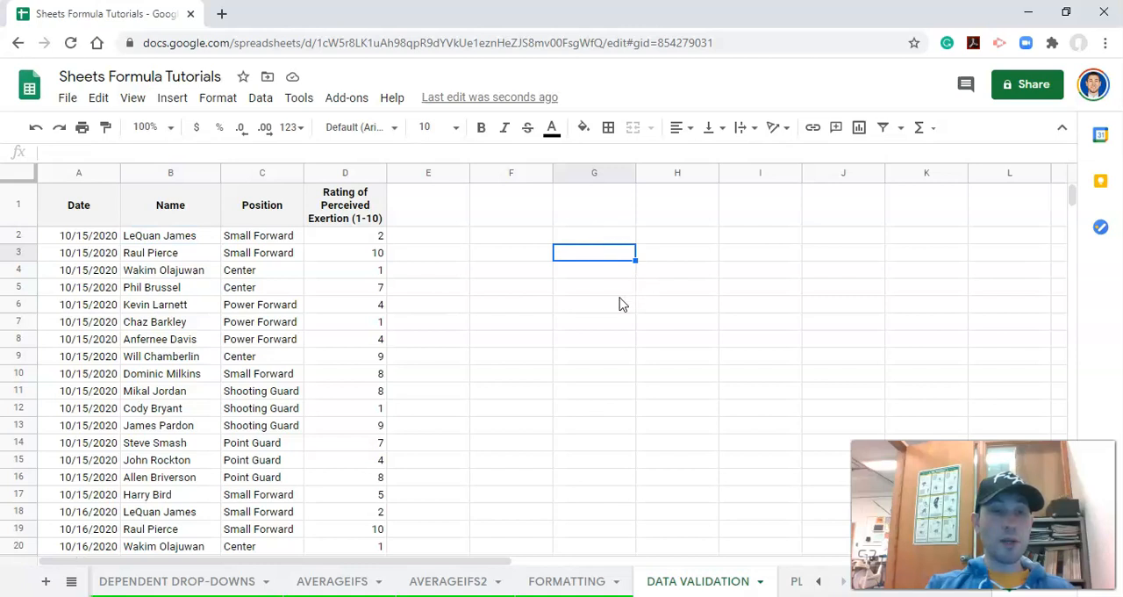
{"action": "left_click_drag", "start_coordinate": [192, 239], "coordinate": [202, 450]}
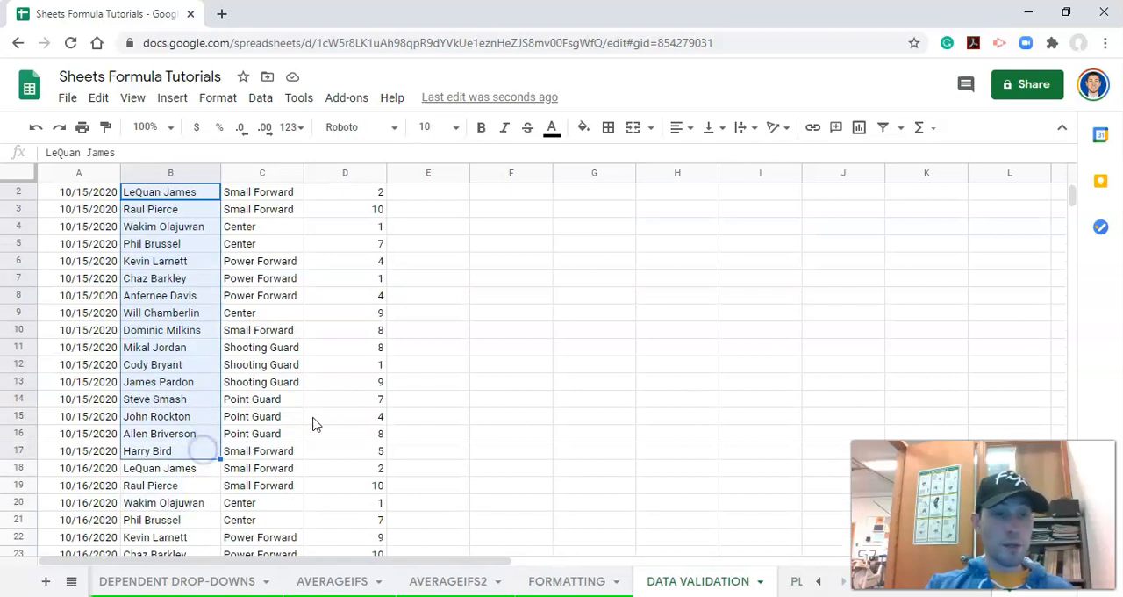
{"action": "scroll", "coordinate": [622, 251], "scroll_direction": "up", "scroll_amount": 1}
{"action": "key", "text": "ctrl+c"}
{"action": "left_click", "coordinate": [620, 239]}
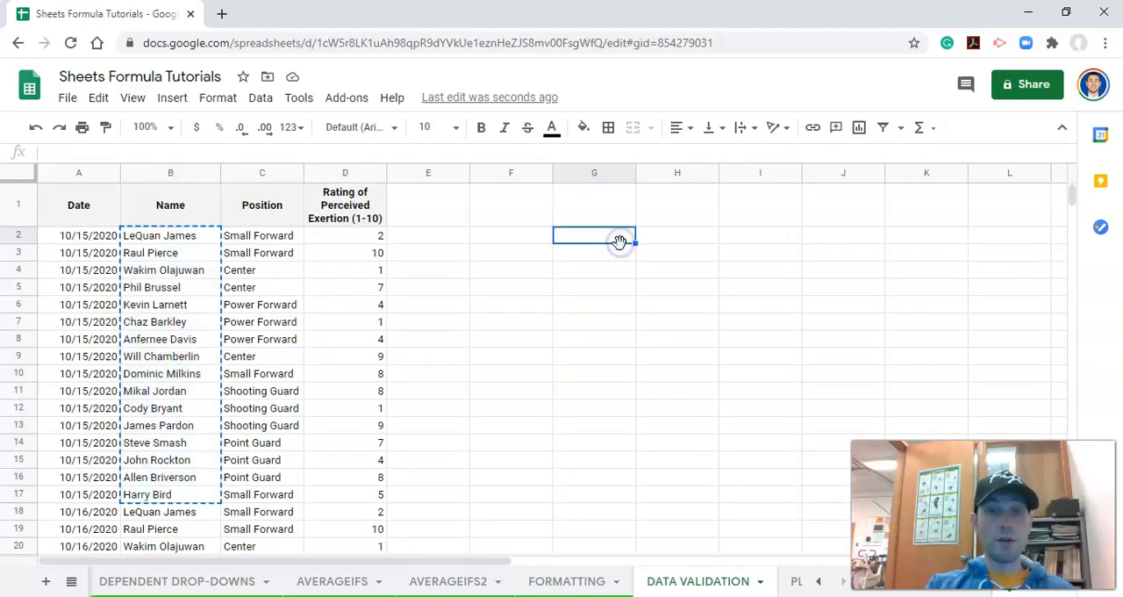
{"action": "key", "text": "ctrl+v"}
{"action": "left_click", "coordinate": [623, 321]}
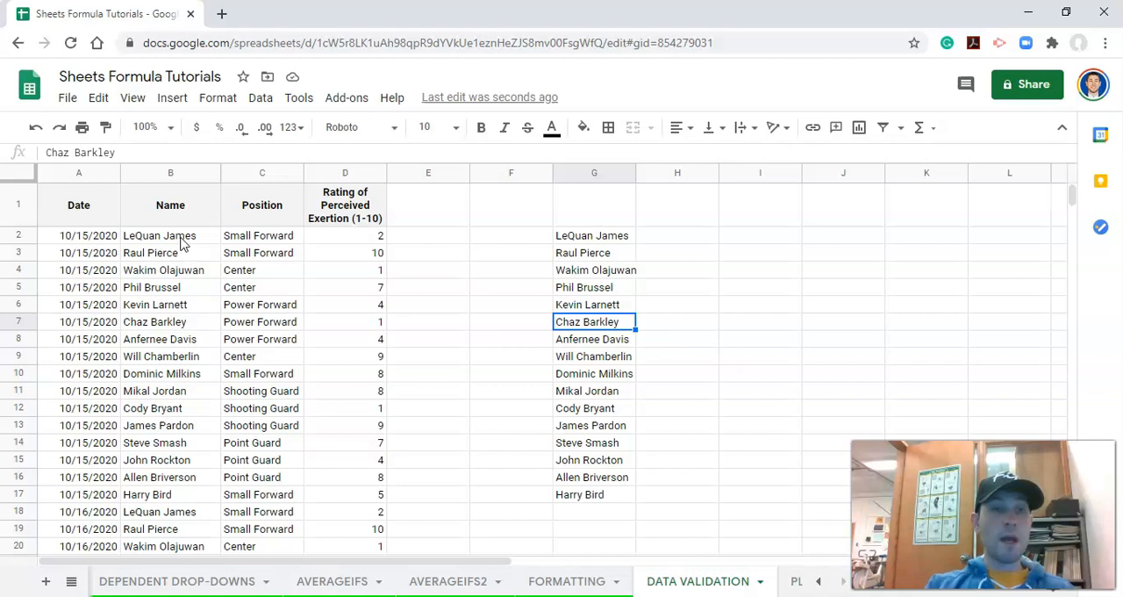
- Open data validation from cell B2 and set the cell range to B2:B1000
{"action": "left_click", "coordinate": [181, 238]}
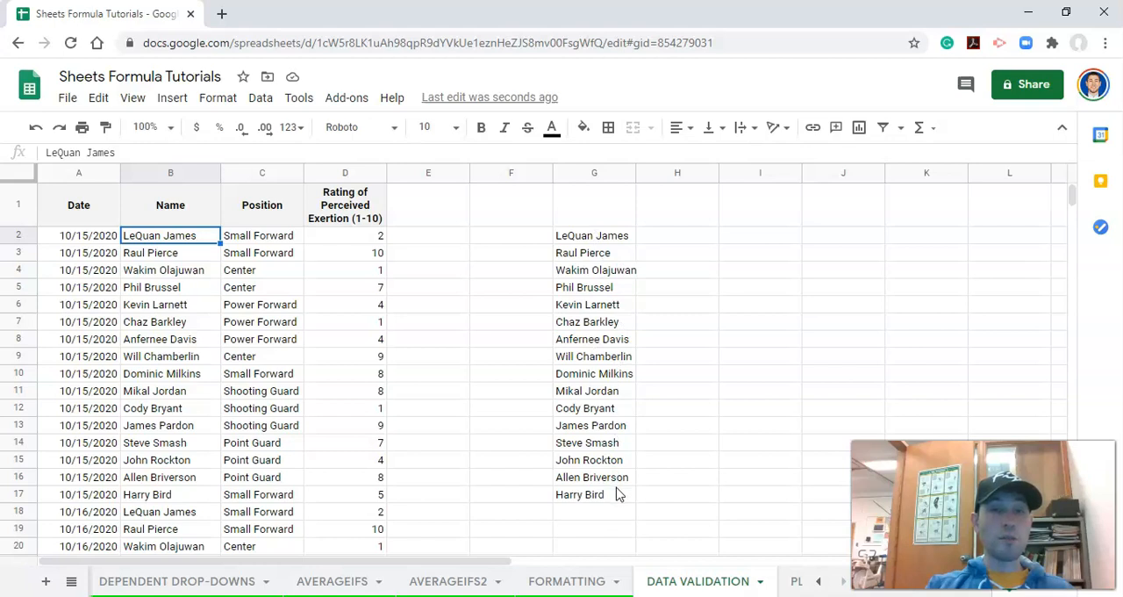
{"action": "left_click", "coordinate": [256, 104]}
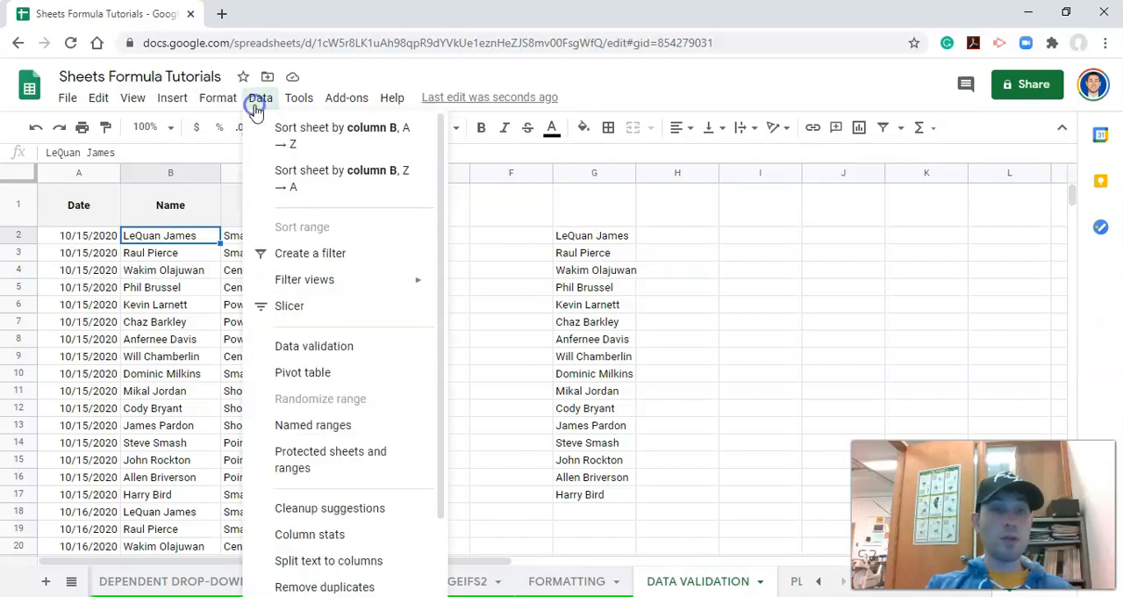
{"action": "left_click", "coordinate": [335, 324]}
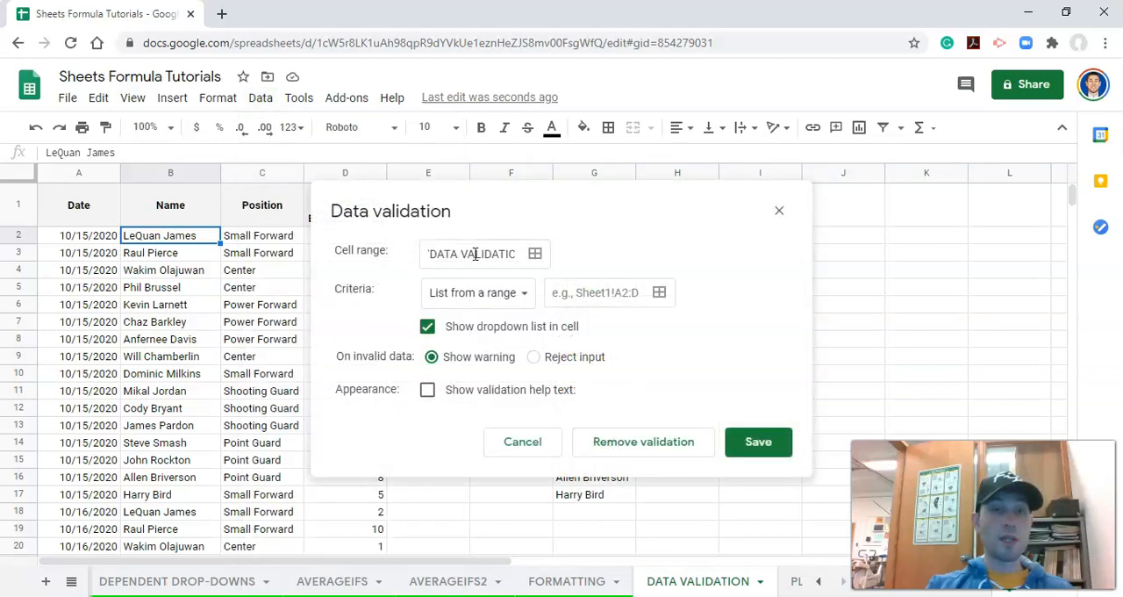
{"action": "left_click_drag", "start_coordinate": [476, 254], "coordinate": [526, 254]}
{"action": "left_click", "coordinate": [518, 254]}
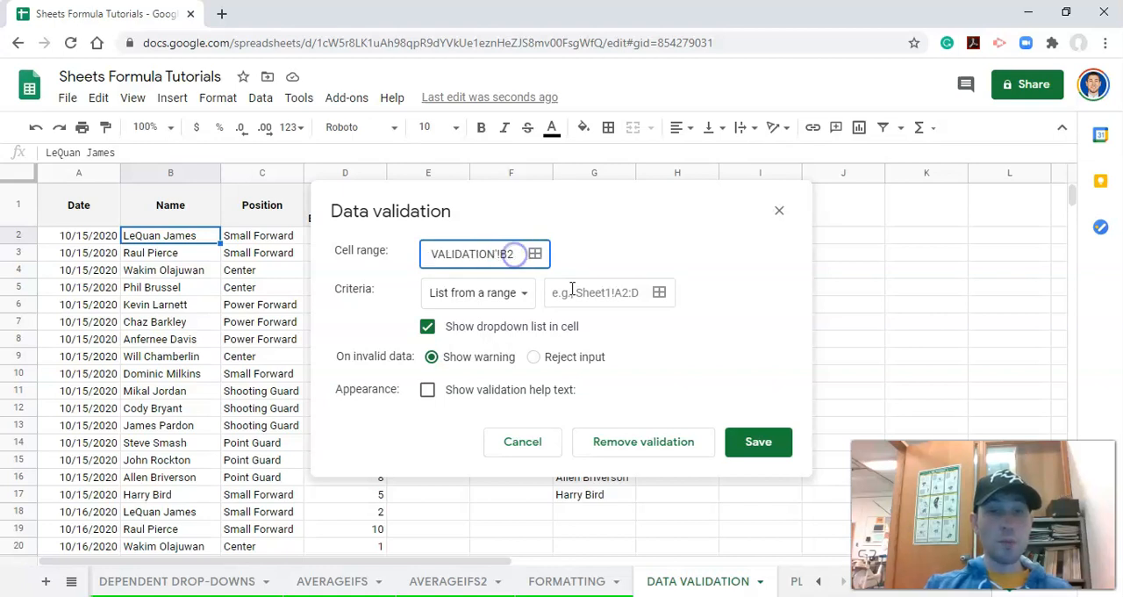
{"action": "type", "text": ":B1000"}
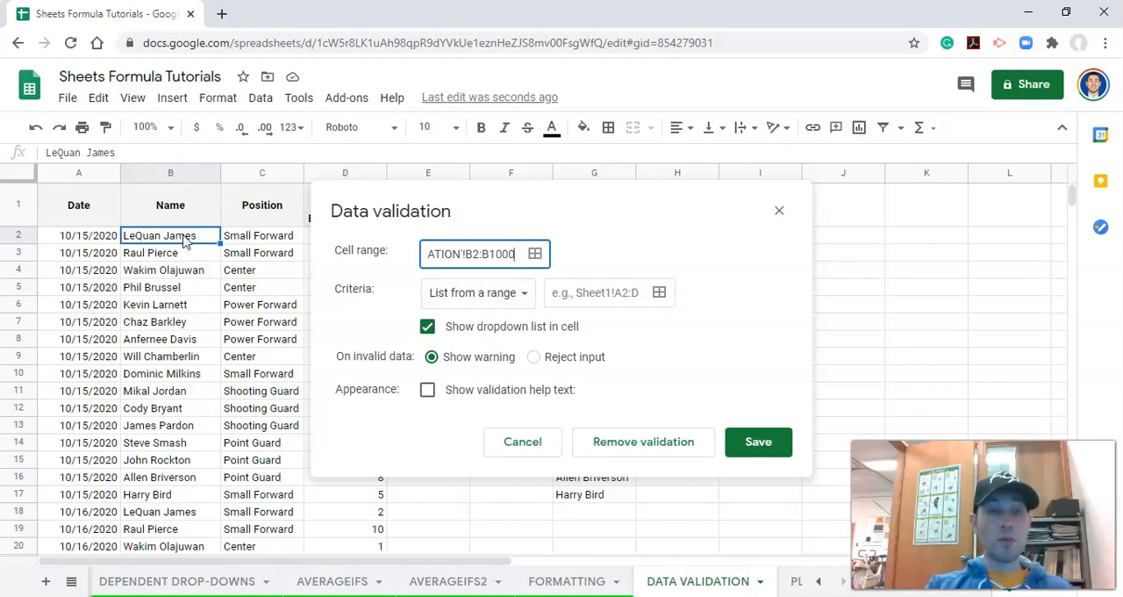
- Use the names in G2:G17 as the source for the list-from-a-range criteria and save the rule
{"action": "left_click", "coordinate": [663, 294]}
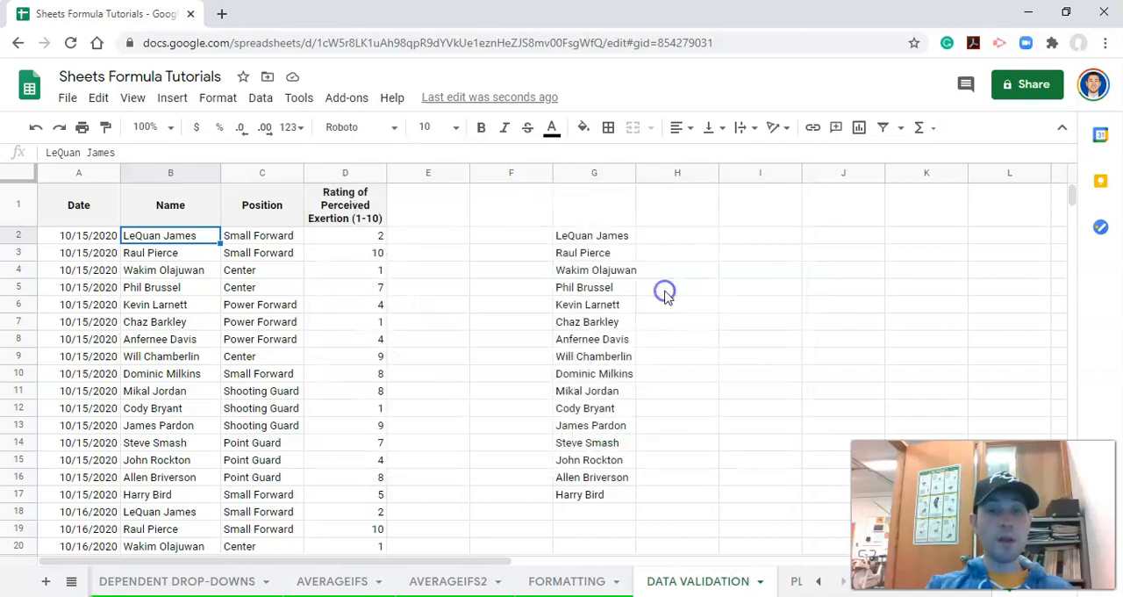
{"action": "left_click_drag", "start_coordinate": [502, 212], "coordinate": [423, 139]}
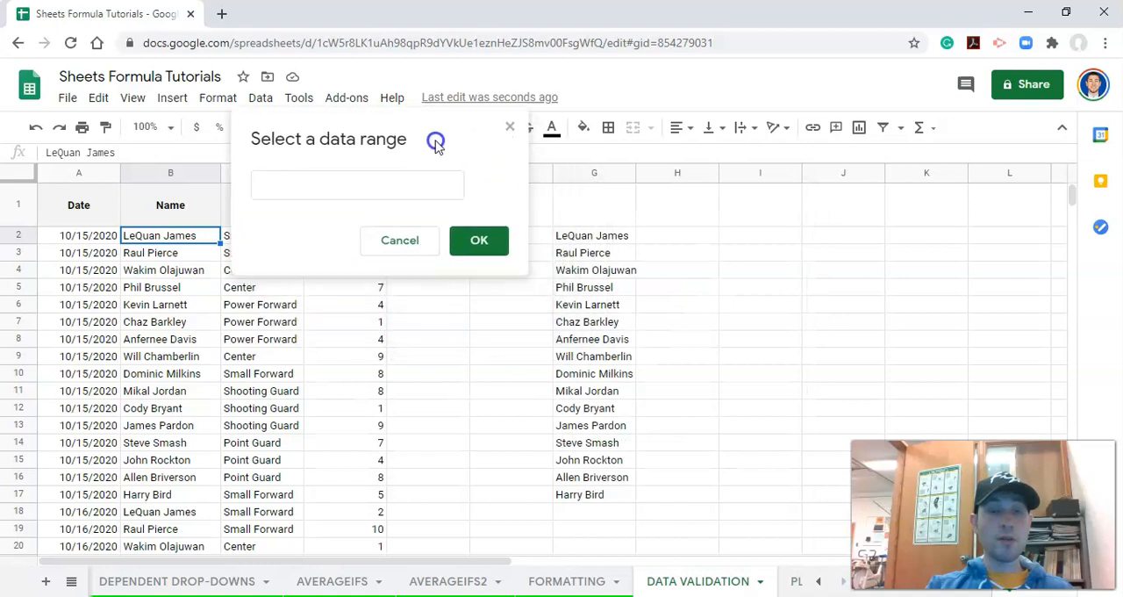
{"action": "left_click", "coordinate": [381, 183]}
{"action": "left_click_drag", "start_coordinate": [602, 238], "coordinate": [595, 508]}
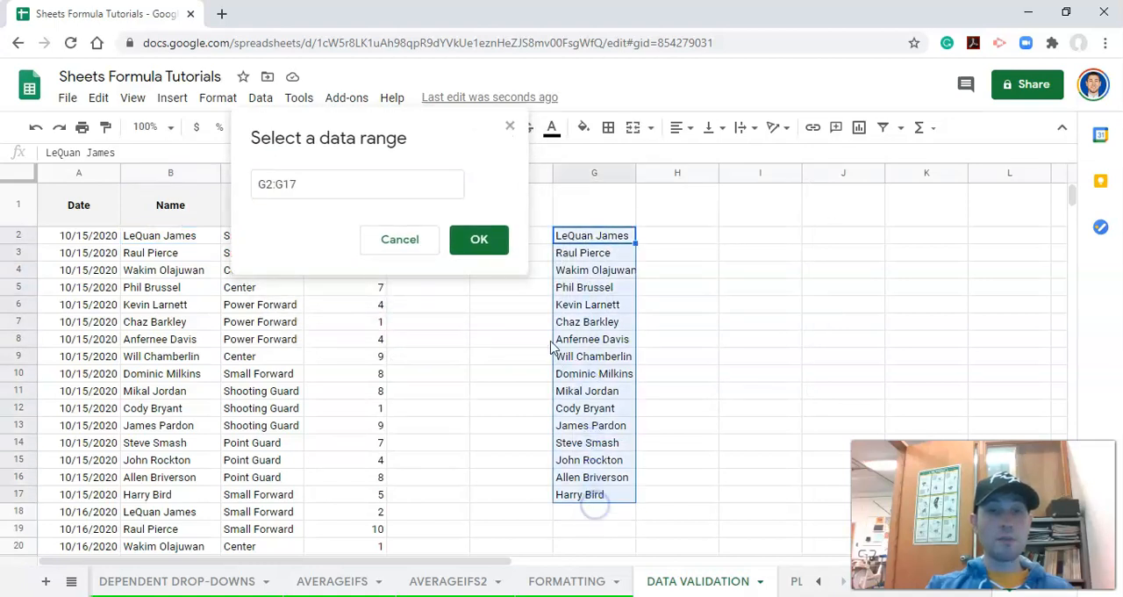
{"action": "left_click", "coordinate": [490, 242]}
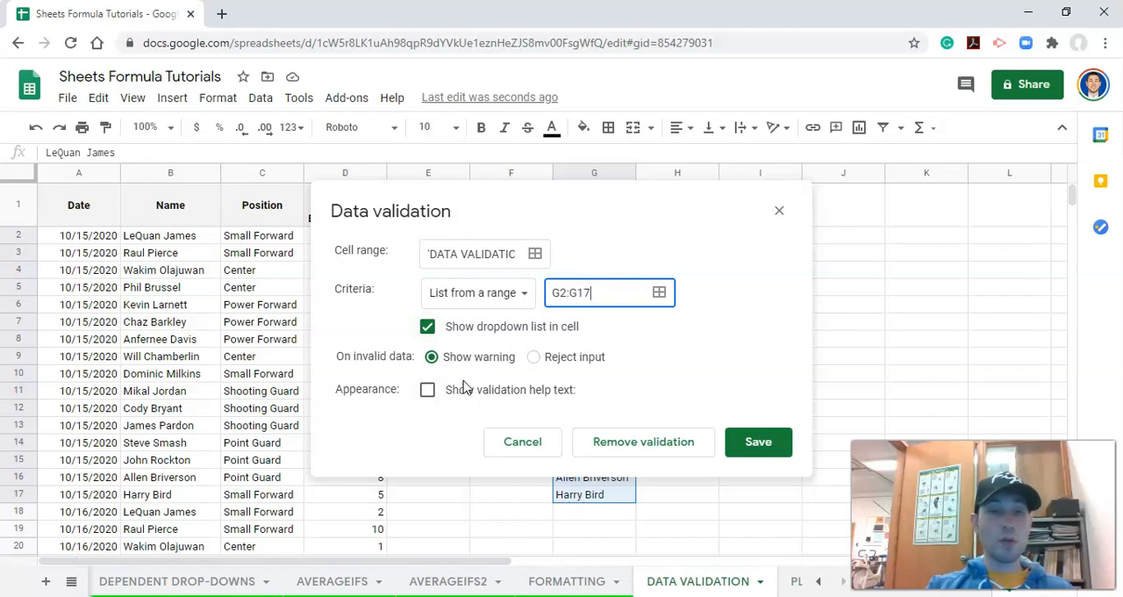
{"action": "left_click", "coordinate": [762, 446]}
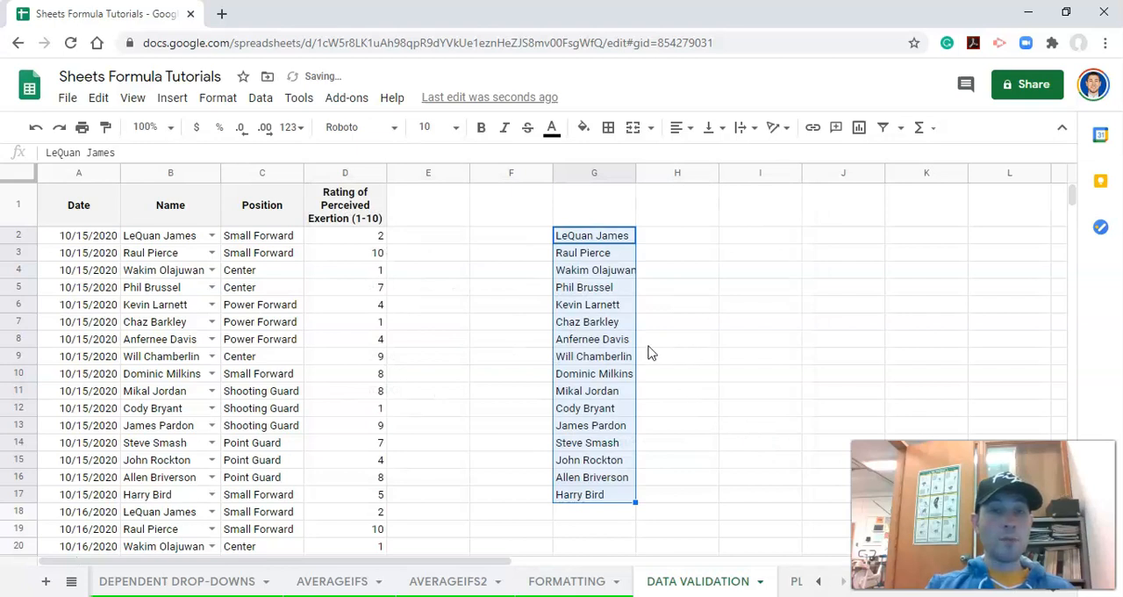
- Examine the name choices offered in cell B3 and check how far the dropdowns extend down the Name column
{"action": "left_click", "coordinate": [184, 253]}
{"action": "left_click", "coordinate": [211, 252]}
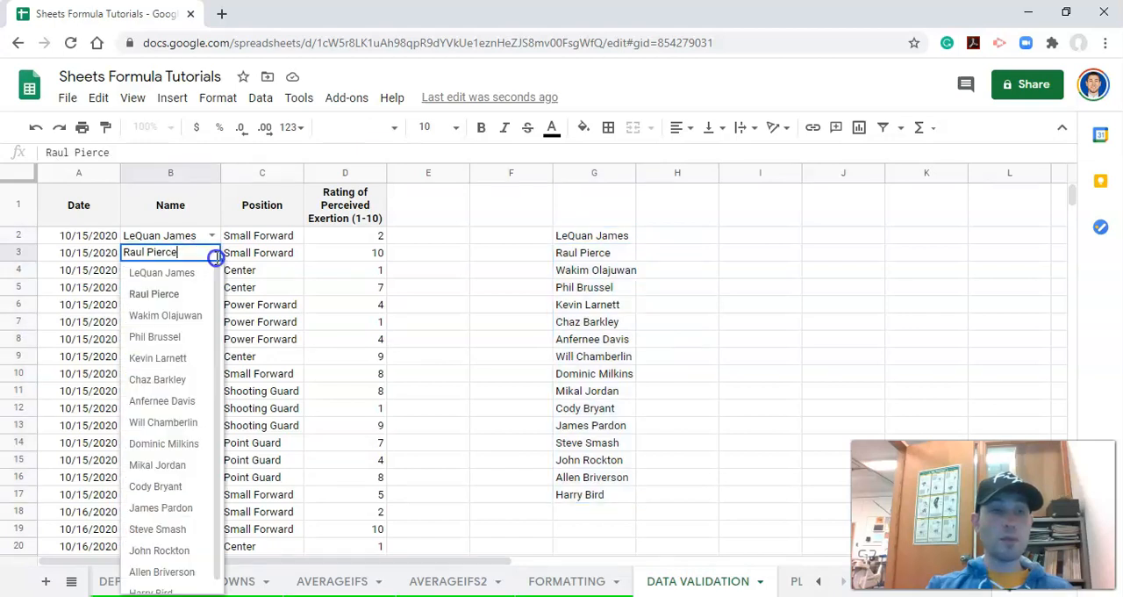
{"action": "scroll", "coordinate": [188, 333], "scroll_direction": "down", "scroll_amount": 1}
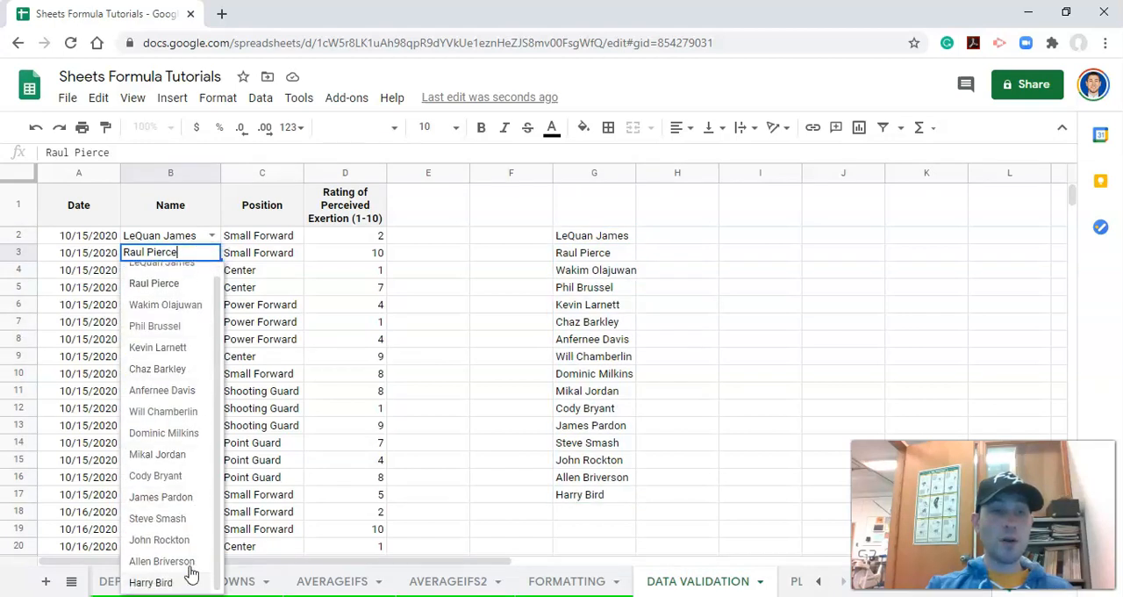
{"action": "scroll", "coordinate": [179, 283], "scroll_direction": "up", "scroll_amount": 1}
{"action": "left_click", "coordinate": [184, 252]}
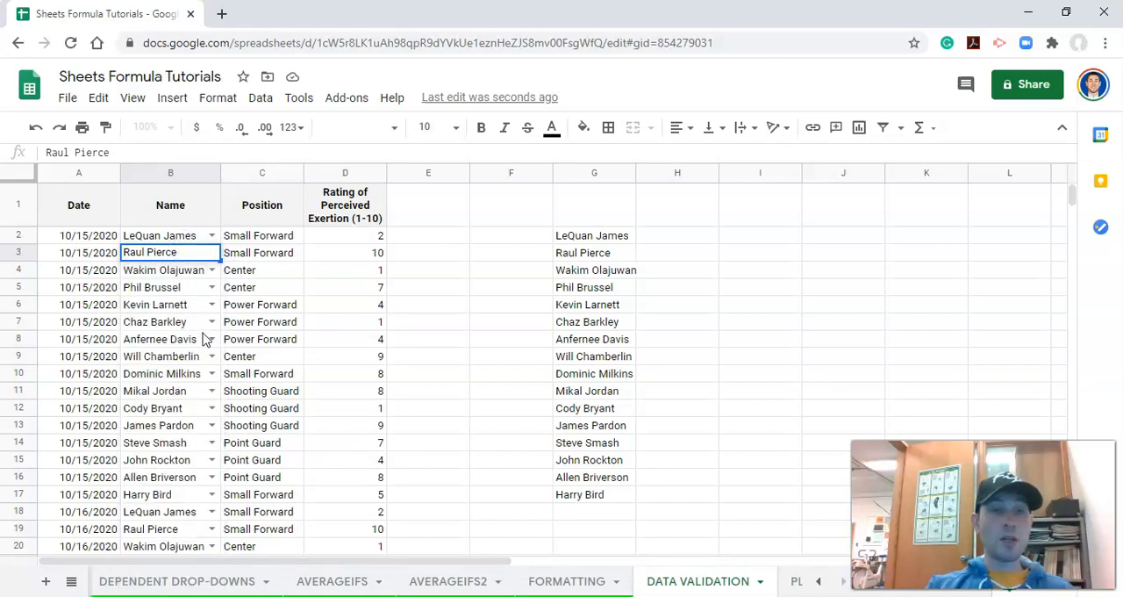
{"action": "scroll", "coordinate": [211, 351], "scroll_direction": "down", "scroll_amount": 15}
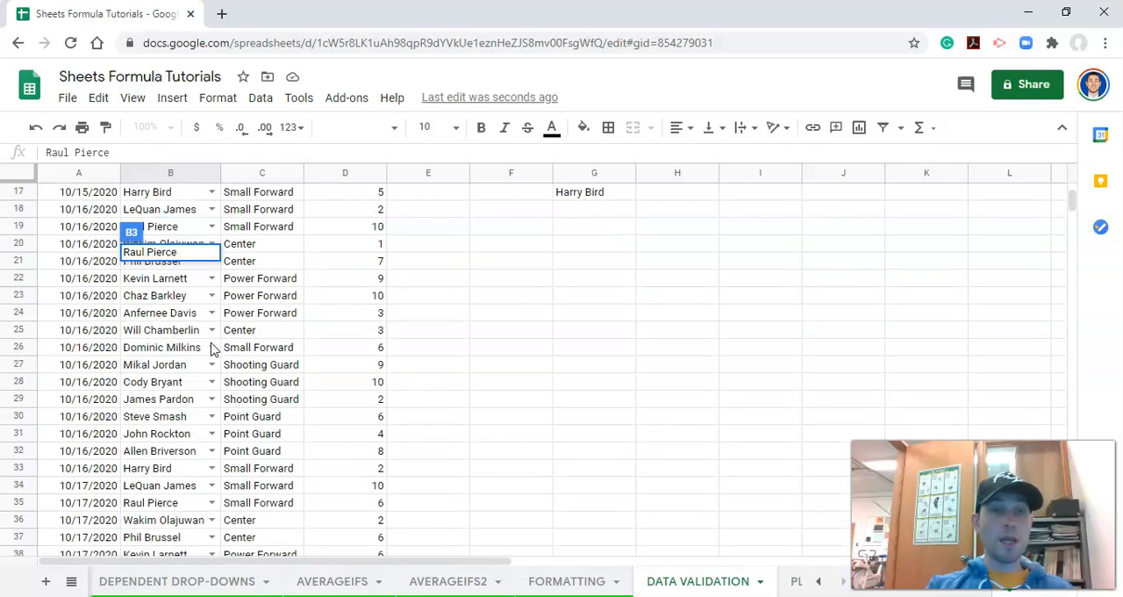
{"action": "scroll", "coordinate": [217, 367], "scroll_direction": "down", "scroll_amount": 20}
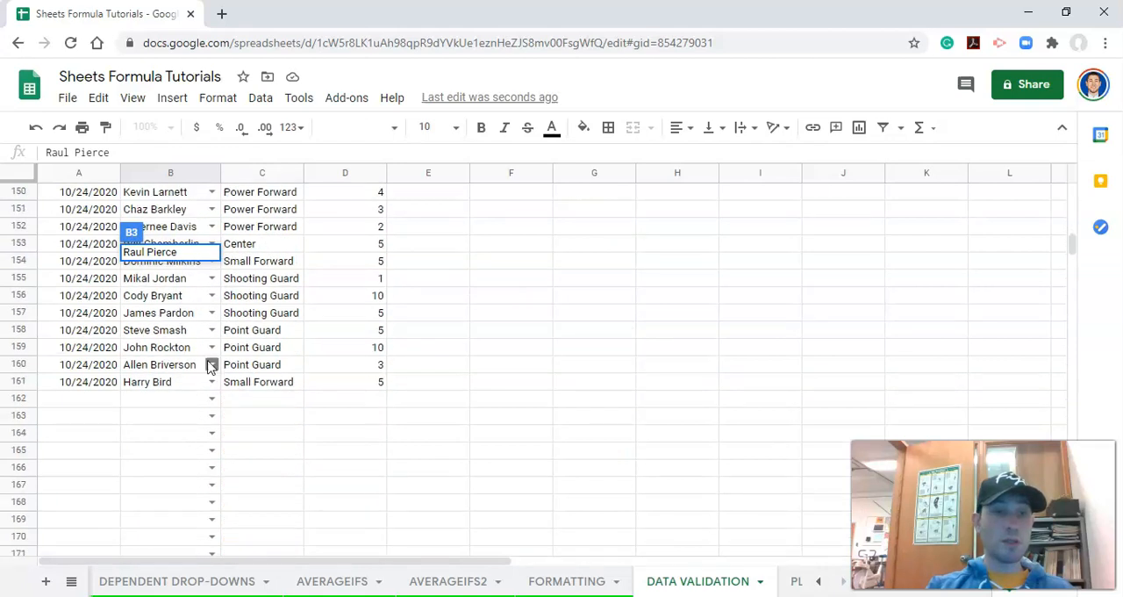
- Test the name rule by entering a name that is not in the list in cell B162 and check its validation note
{"action": "left_click", "coordinate": [176, 350]}
{"action": "left_click", "coordinate": [173, 379]}
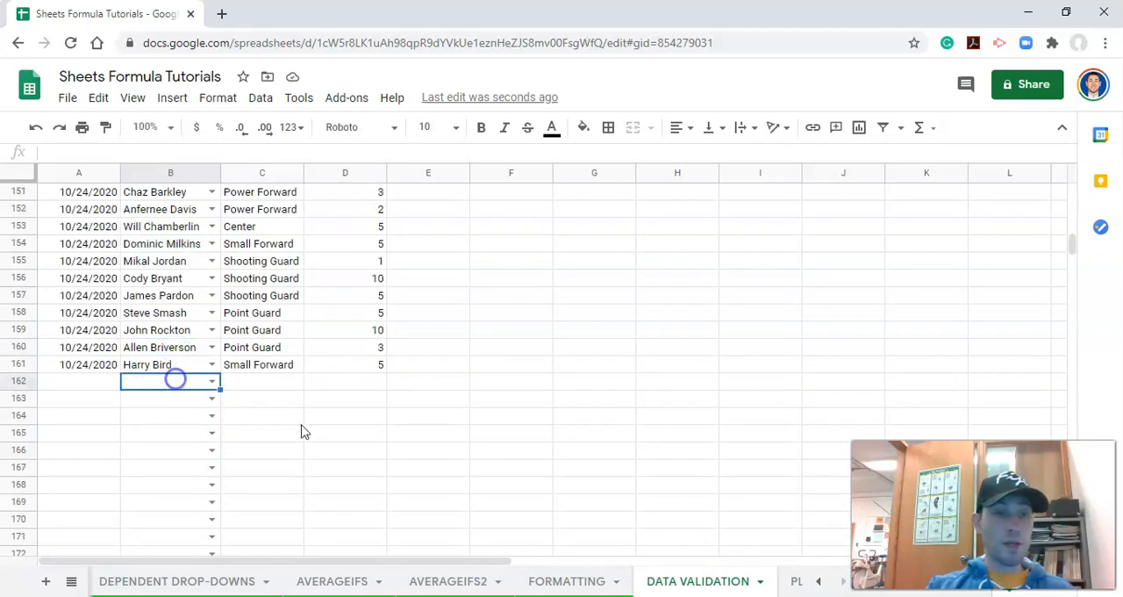
{"action": "type", "text": "Adam"}
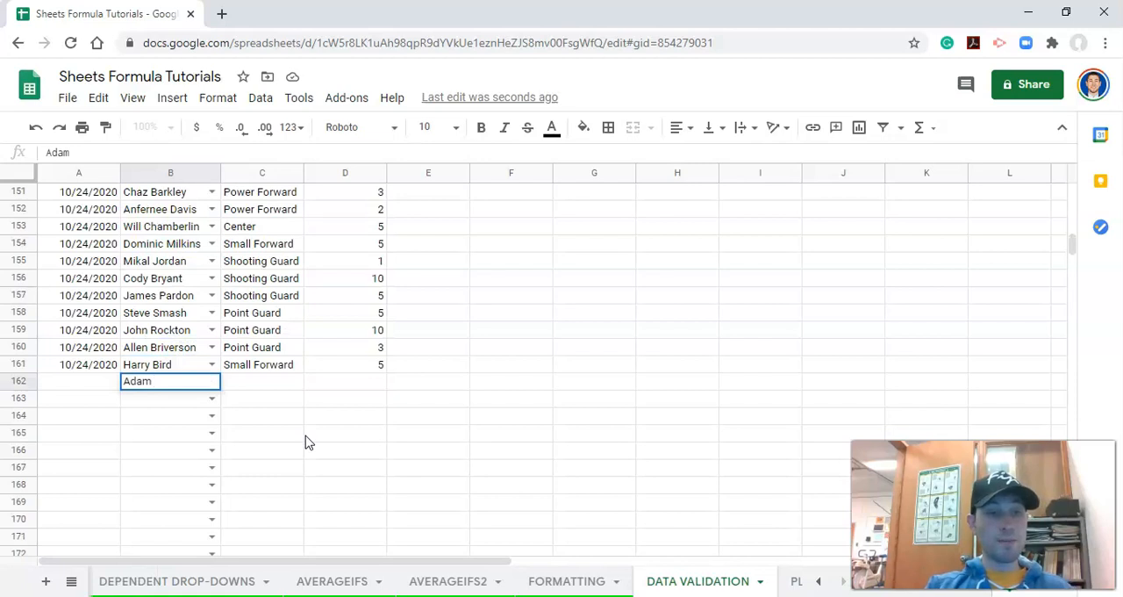
{"action": "key", "text": "BackSpace"}
{"action": "key", "text": "BackSpace"}
{"action": "type", "text": "a"}
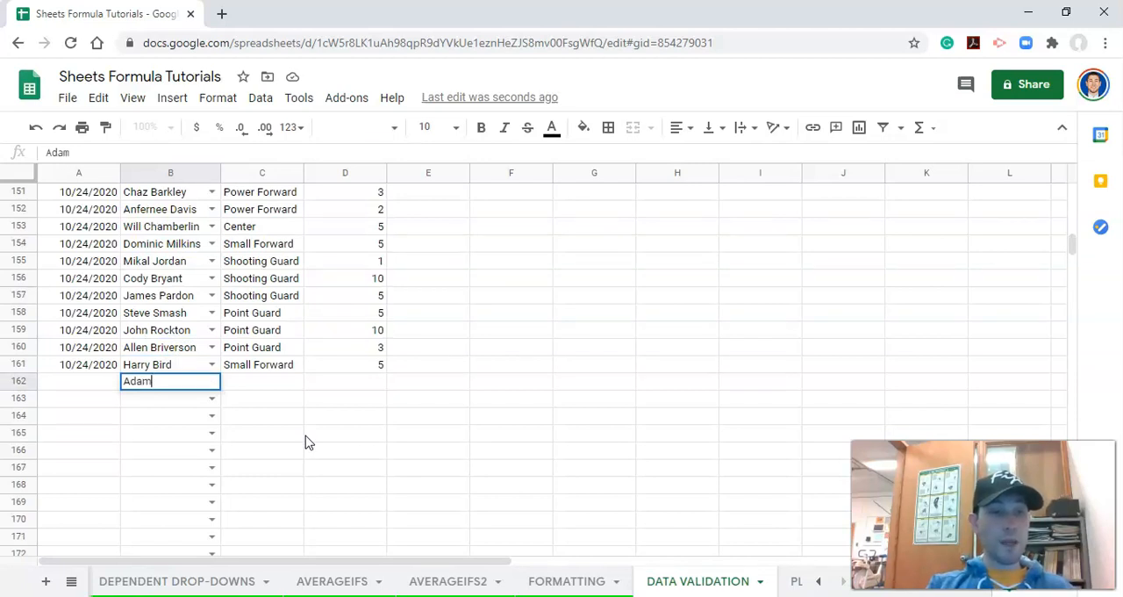
{"action": "key", "text": "Return"}
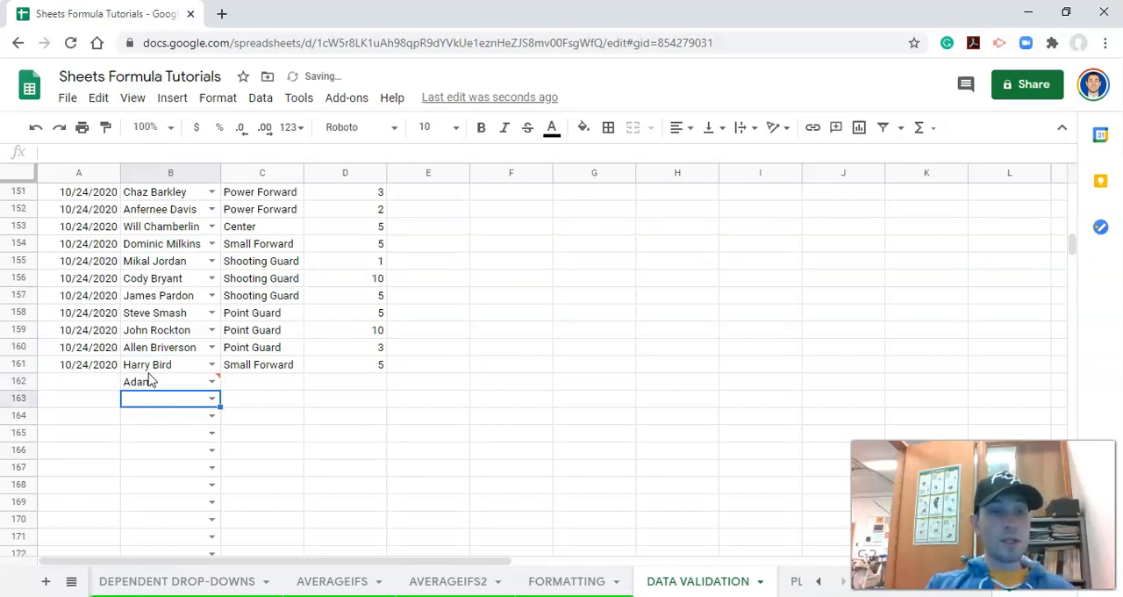
{"action": "mouse_move", "coordinate": [160, 381]}
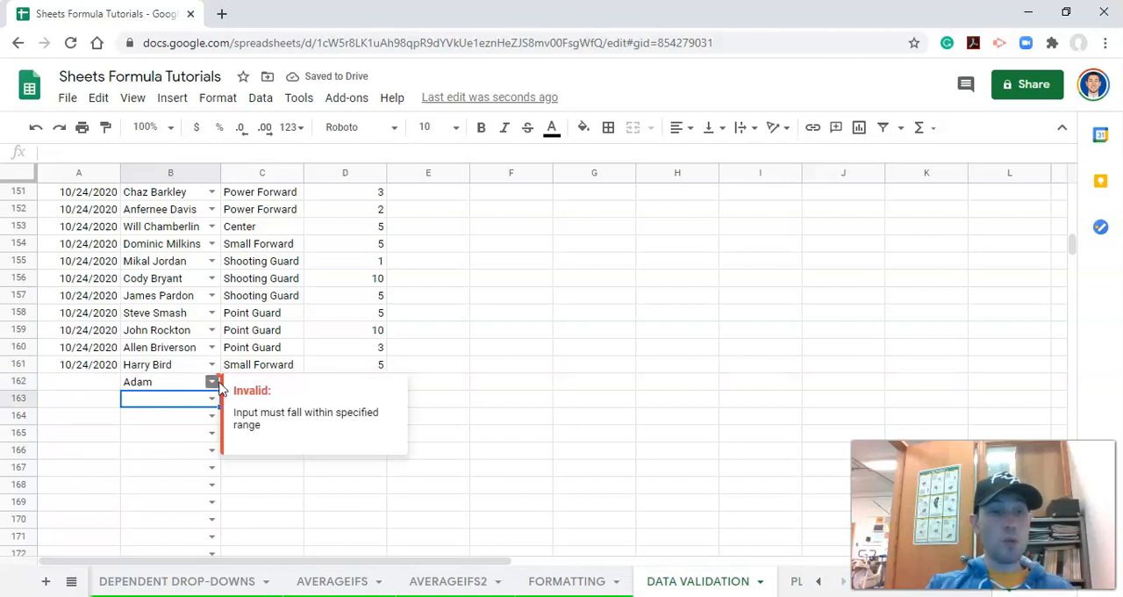
- Clear the unlisted name from cell B162
{"action": "left_click", "coordinate": [191, 382]}
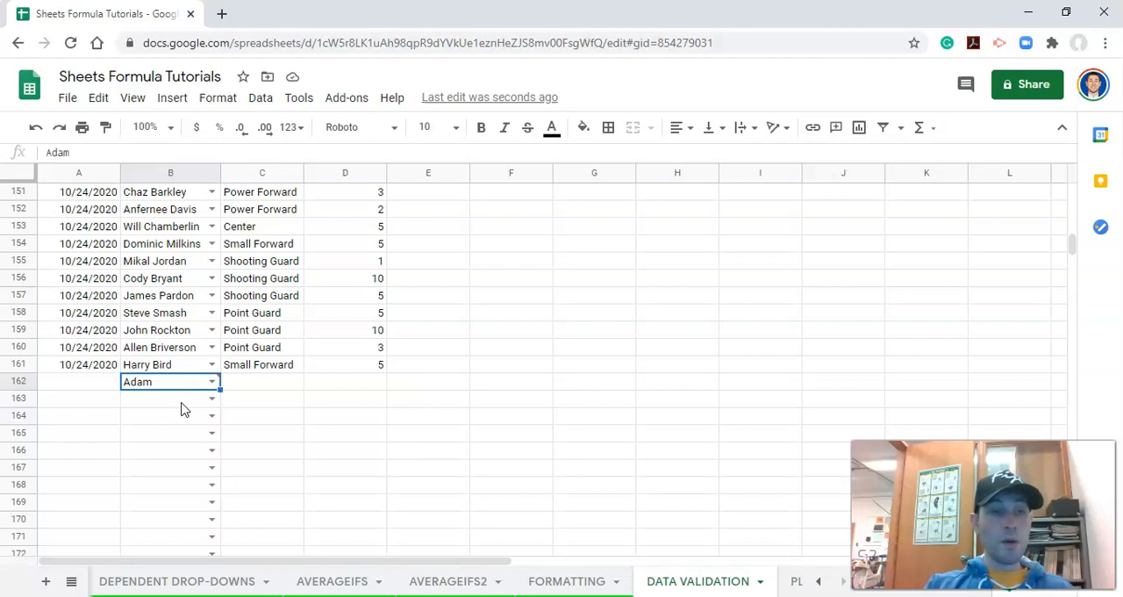
{"action": "key", "text": "Delete"}
{"action": "key", "text": "Return"}
{"action": "key", "text": "Return"}
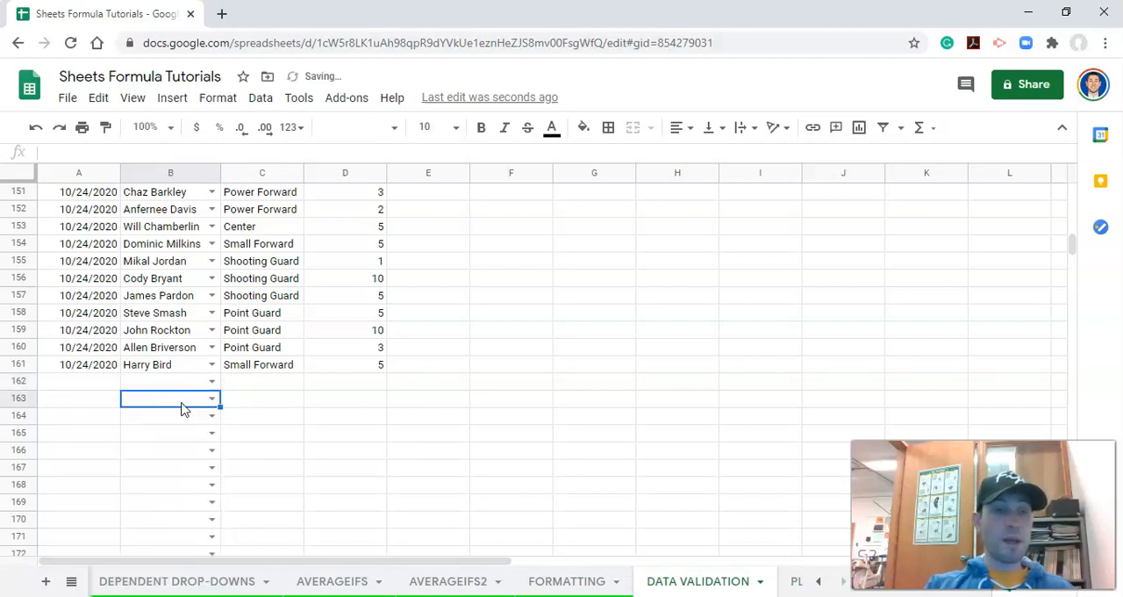
- Set the name validation rule's cell range to B2:B1000, make it reject invalid input, and save the rule
{"action": "left_click", "coordinate": [268, 98]}
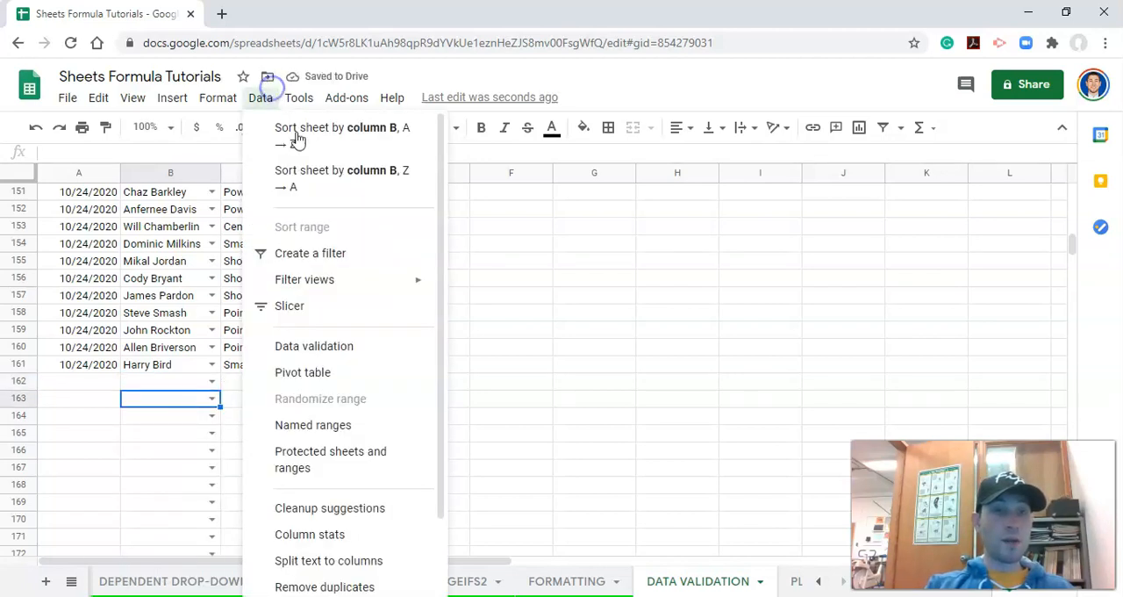
{"action": "left_click", "coordinate": [318, 346]}
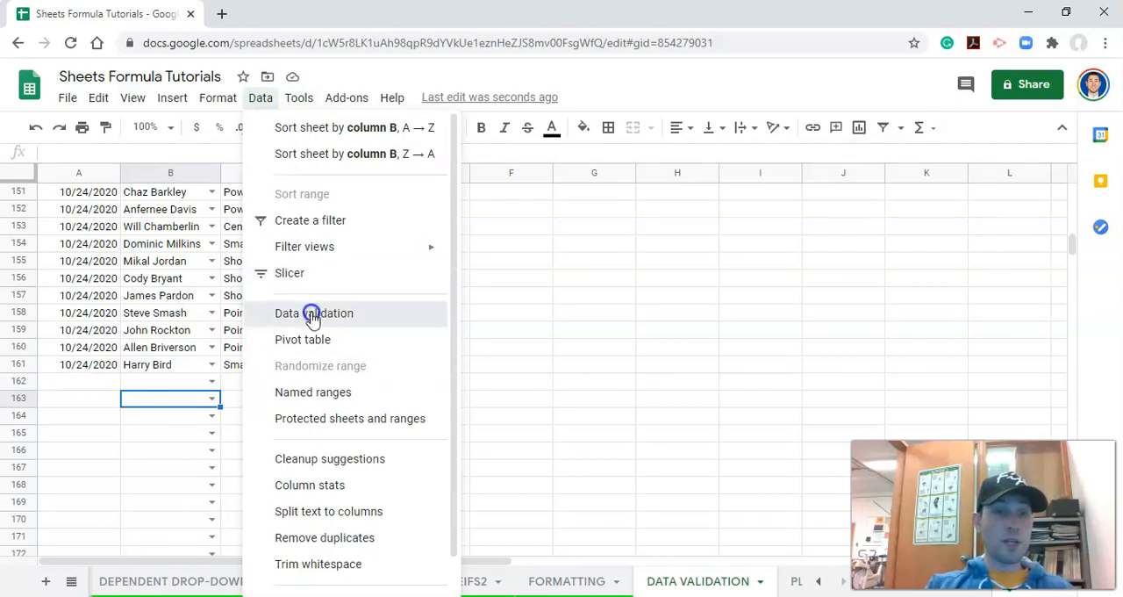
{"action": "left_click_drag", "start_coordinate": [499, 253], "coordinate": [550, 253]}
{"action": "left_click", "coordinate": [513, 254]}
{"action": "key", "text": "BackSpace"}
{"action": "key", "text": "BackSpace"}
{"action": "key", "text": "BackSpace"}
{"action": "type", "text": "2:B"}
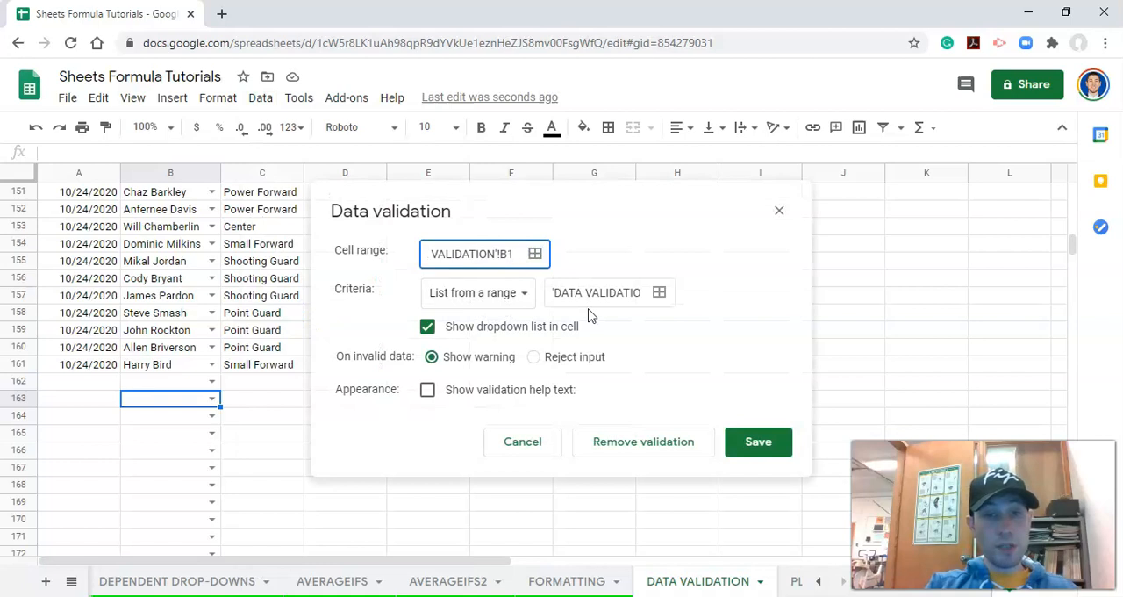
{"action": "type", "text": "1000"}
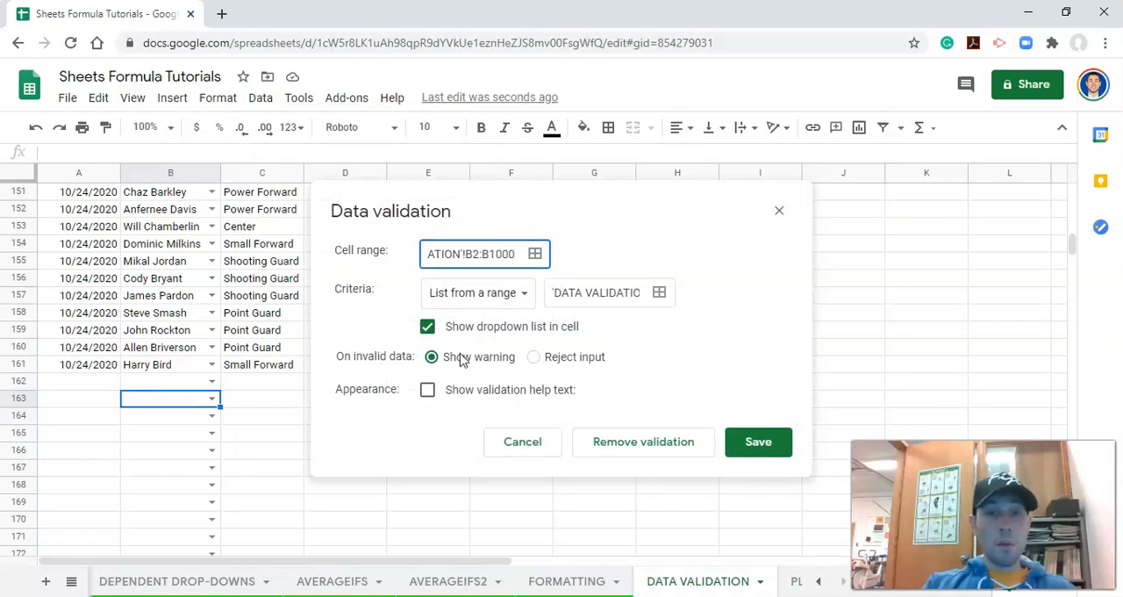
{"action": "left_click", "coordinate": [533, 360]}
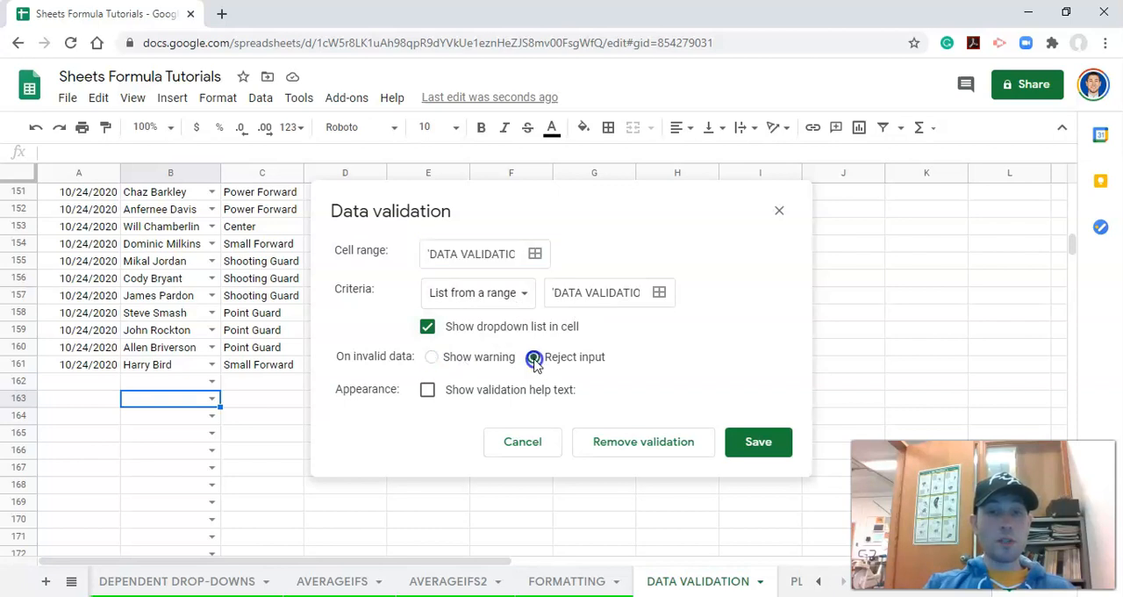
{"action": "left_click", "coordinate": [757, 441]}
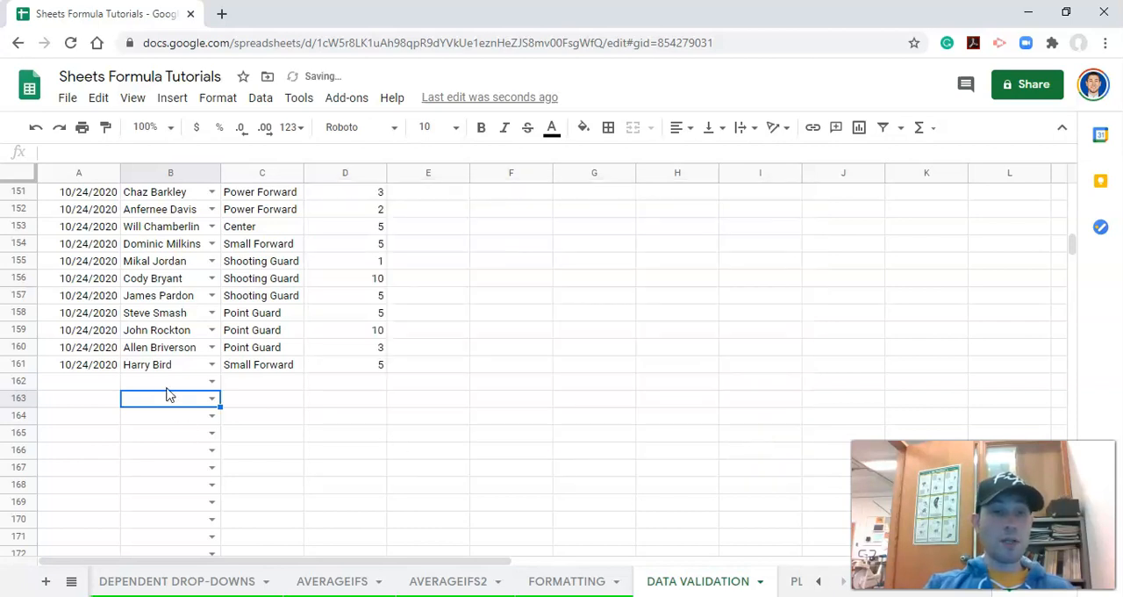
- Test the stricter name rule by entering a first name that is not in the list in cell B162
{"action": "left_click", "coordinate": [166, 383]}
{"action": "type", "text": "Adam"}
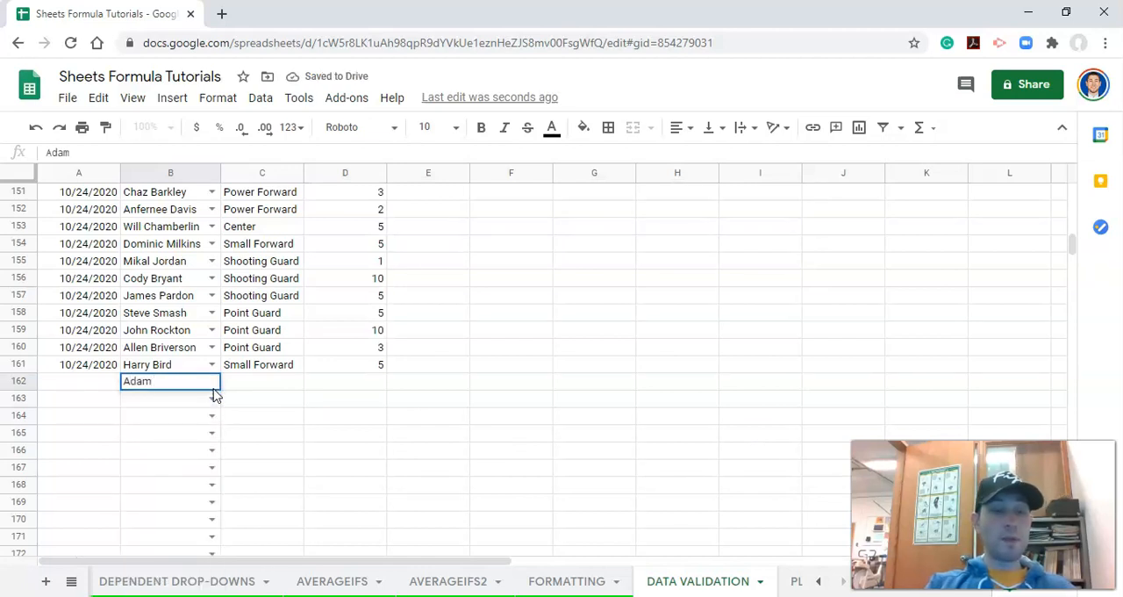
{"action": "key", "text": "Return"}
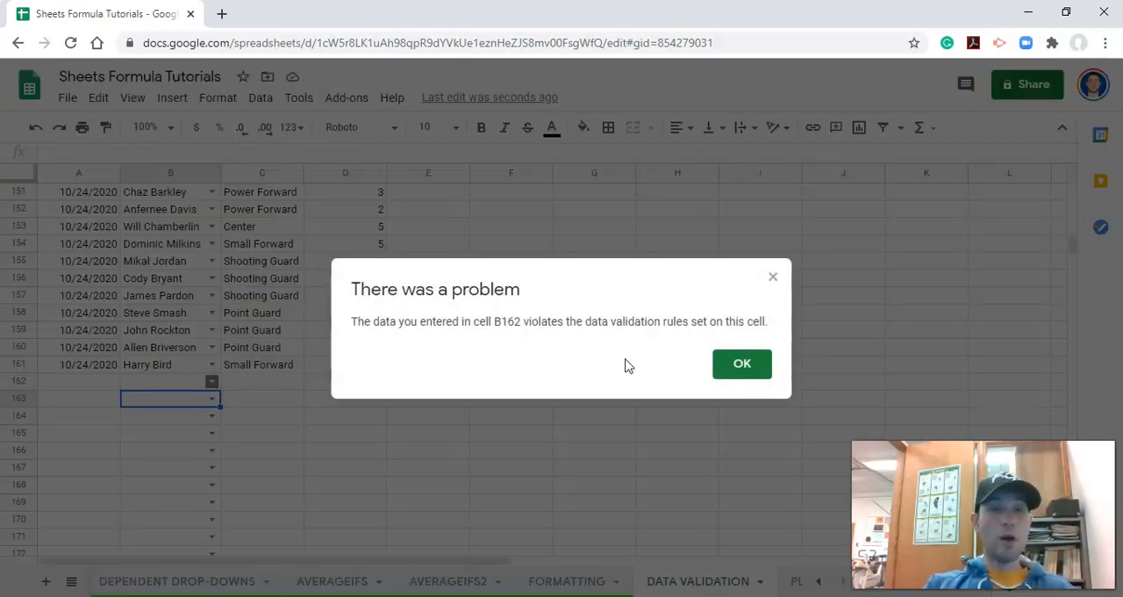
{"action": "left_click", "coordinate": [742, 362]}
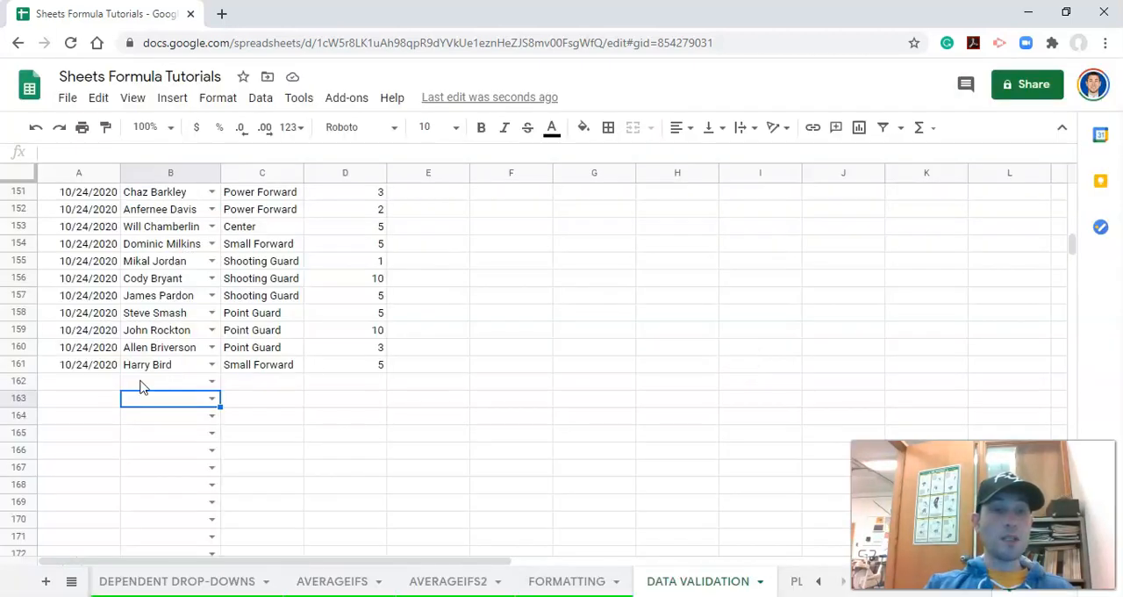
- Test the name rule again by entering a misspelled version of a listed name in cell B162
{"action": "left_click", "coordinate": [141, 381]}
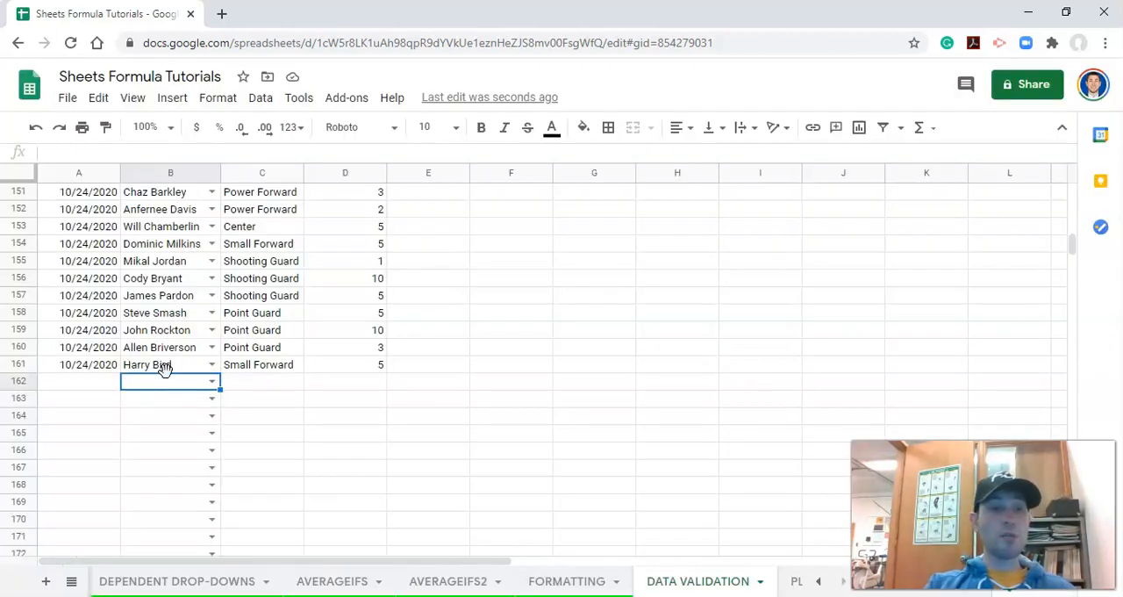
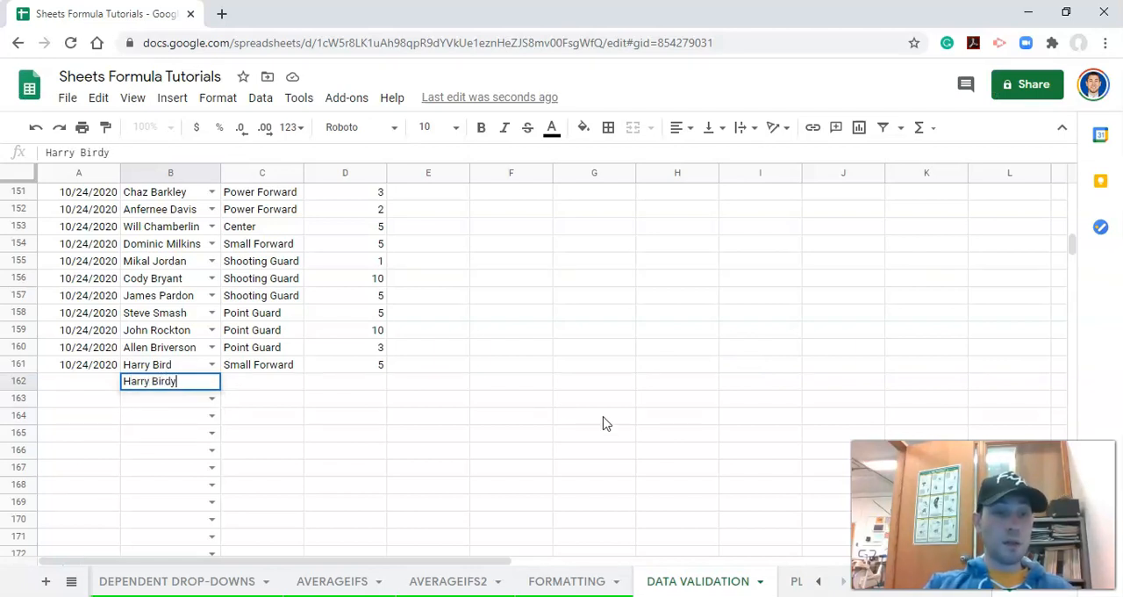
{"action": "key", "text": "Return"}
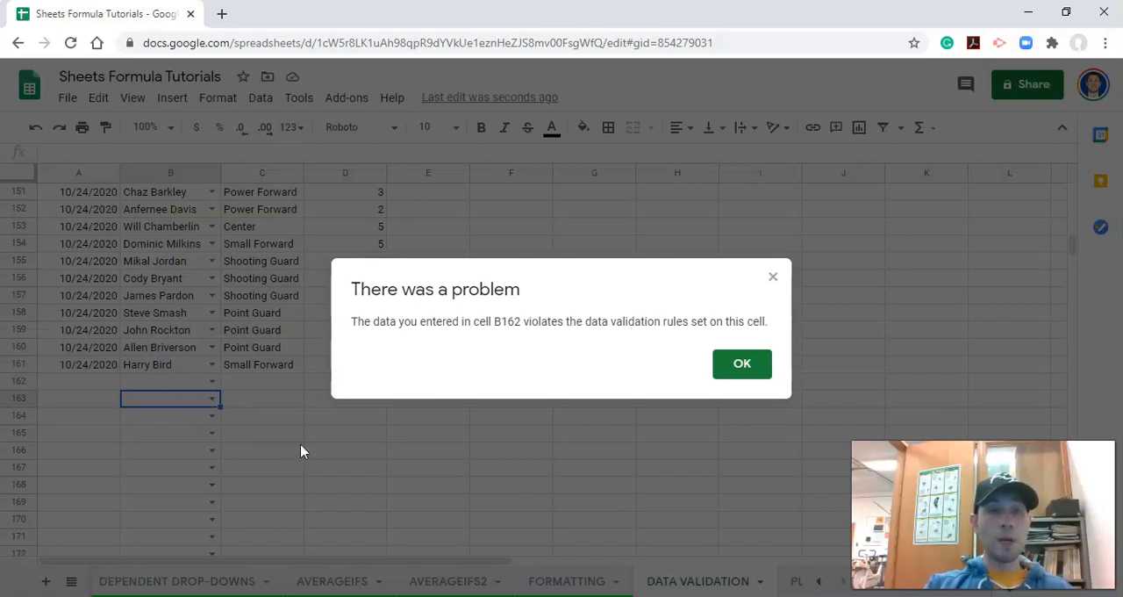
{"action": "left_click", "coordinate": [729, 375]}
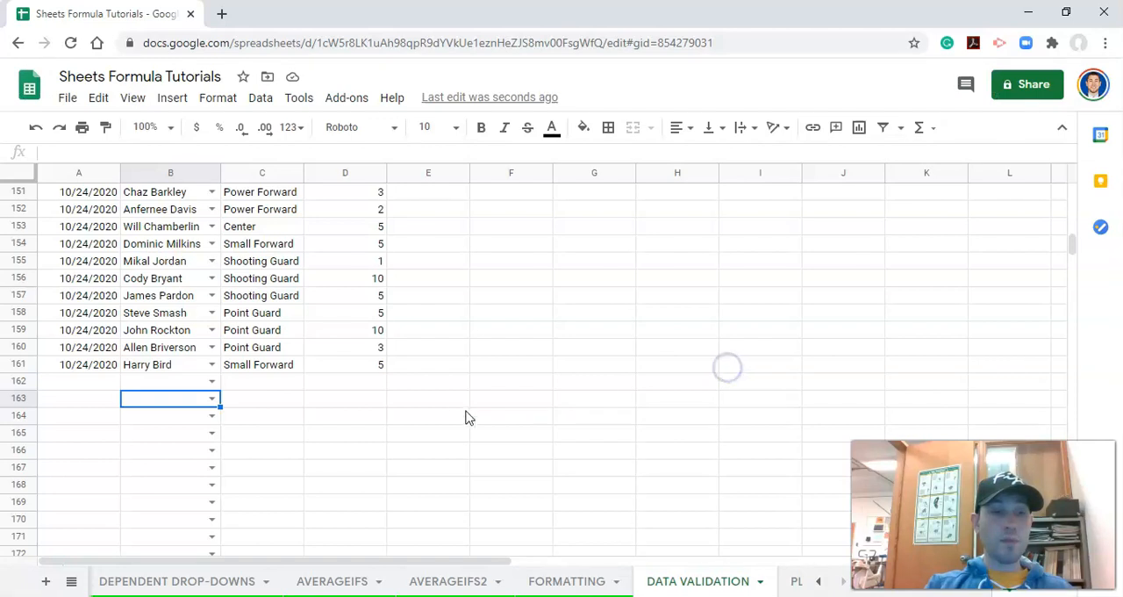
- Start a data validation rule for the Rating of Perceived Exertion column with the cell range D2:D1000
{"action": "scroll", "coordinate": [410, 436], "scroll_direction": "up", "scroll_amount": 1}
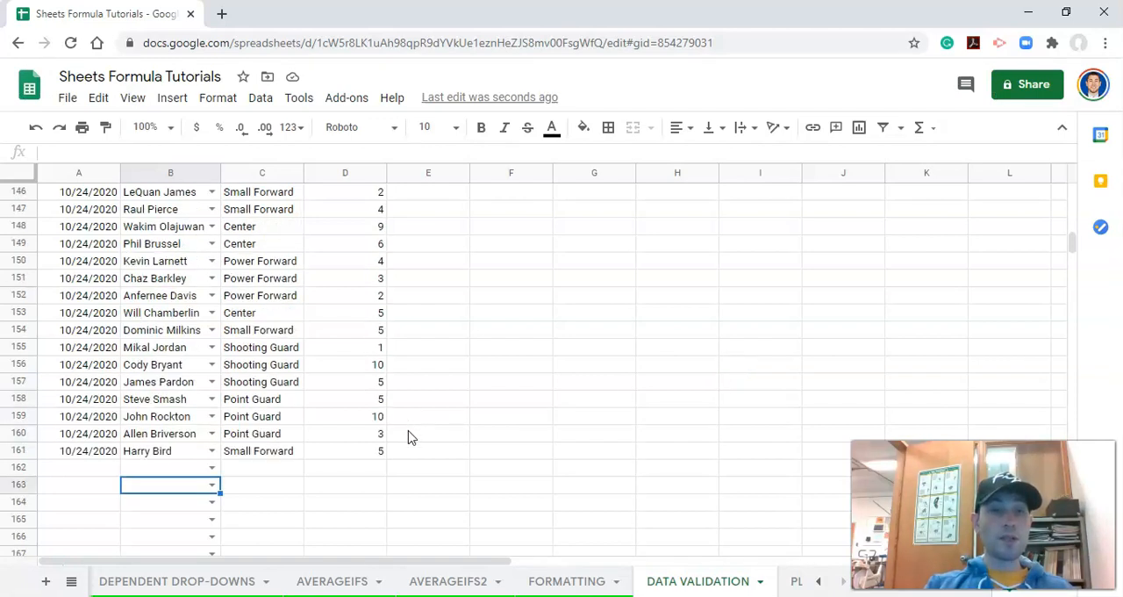
{"action": "scroll", "coordinate": [410, 437], "scroll_direction": "up", "scroll_amount": 15}
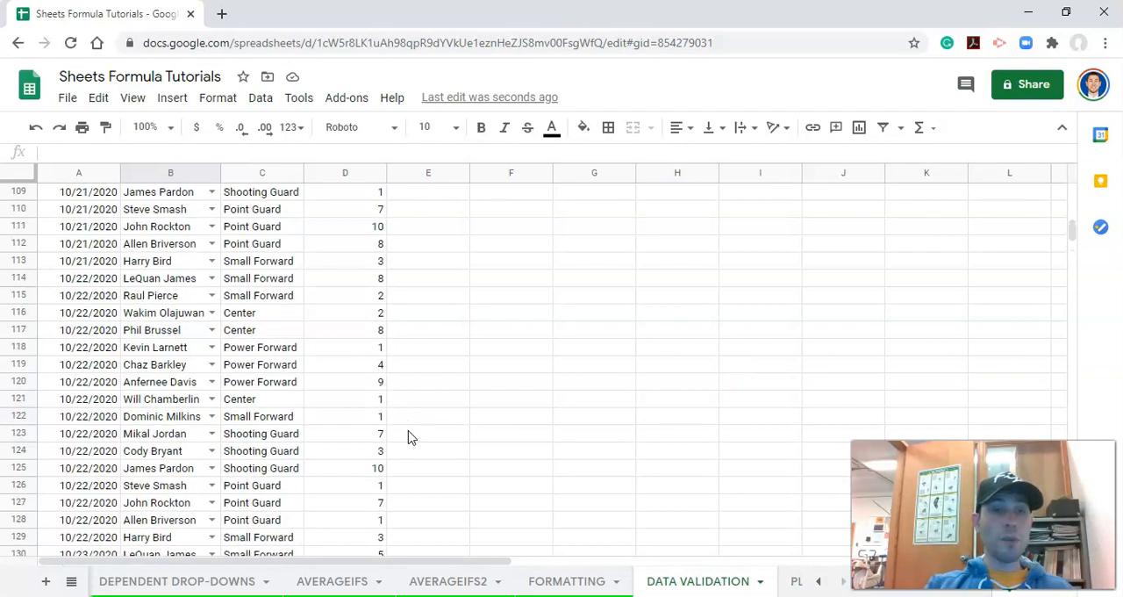
{"action": "scroll", "coordinate": [410, 436], "scroll_direction": "up", "scroll_amount": 5}
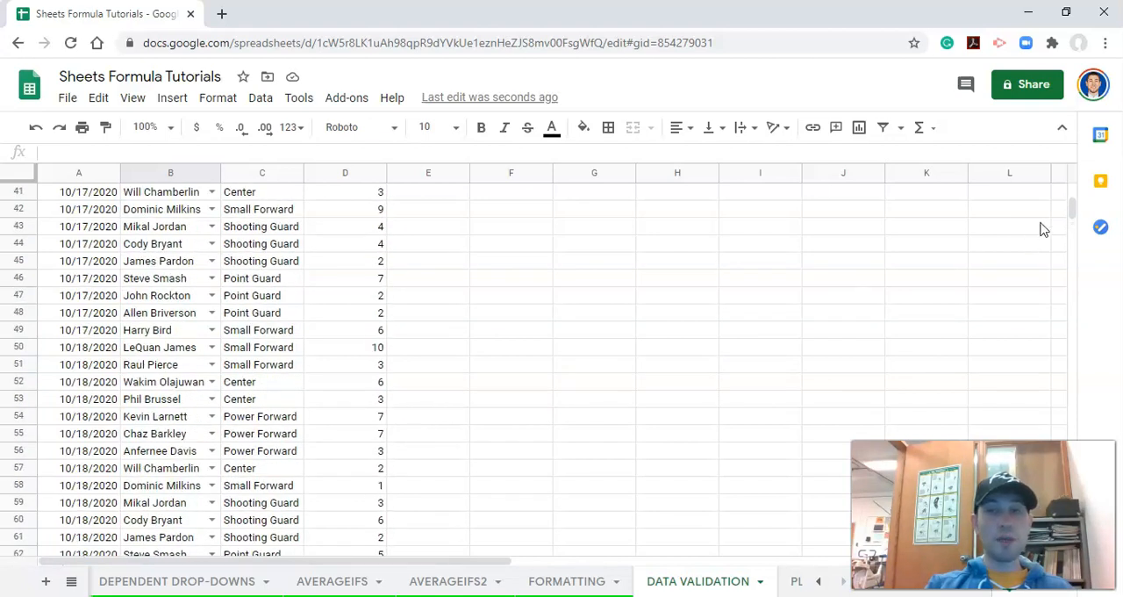
{"action": "left_click_drag", "start_coordinate": [1072, 207], "coordinate": [1077, 156]}
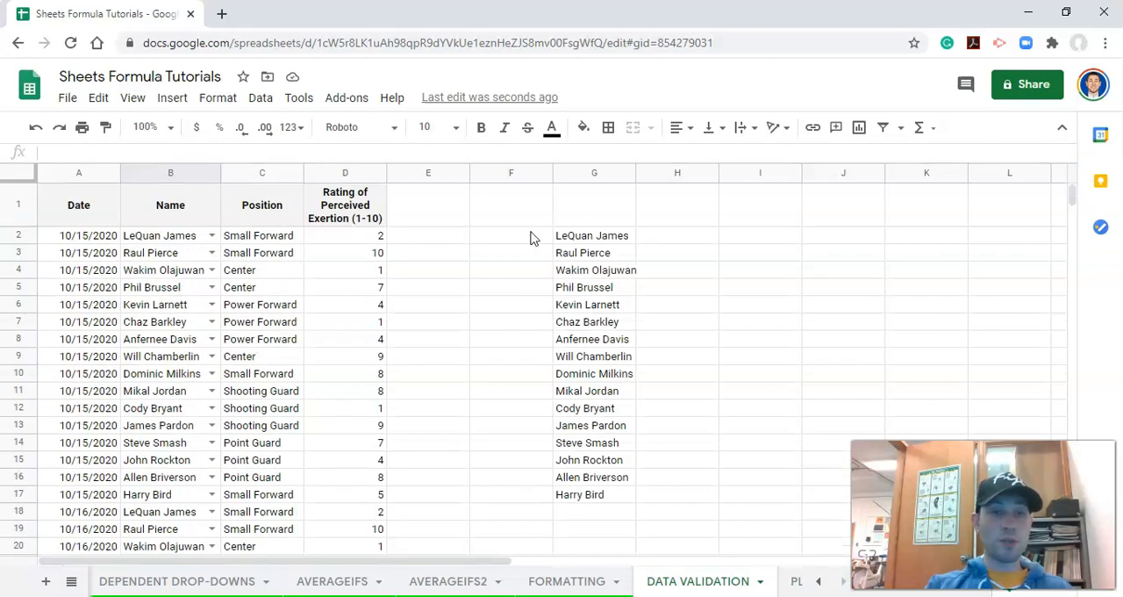
{"action": "left_click", "coordinate": [660, 237]}
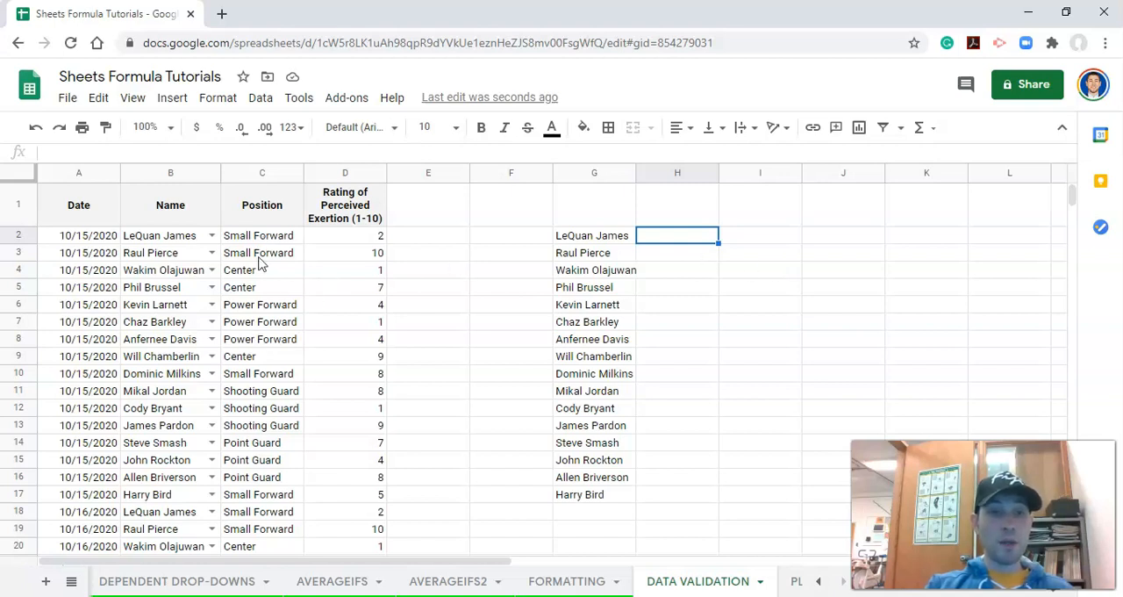
{"action": "left_click", "coordinate": [367, 237]}
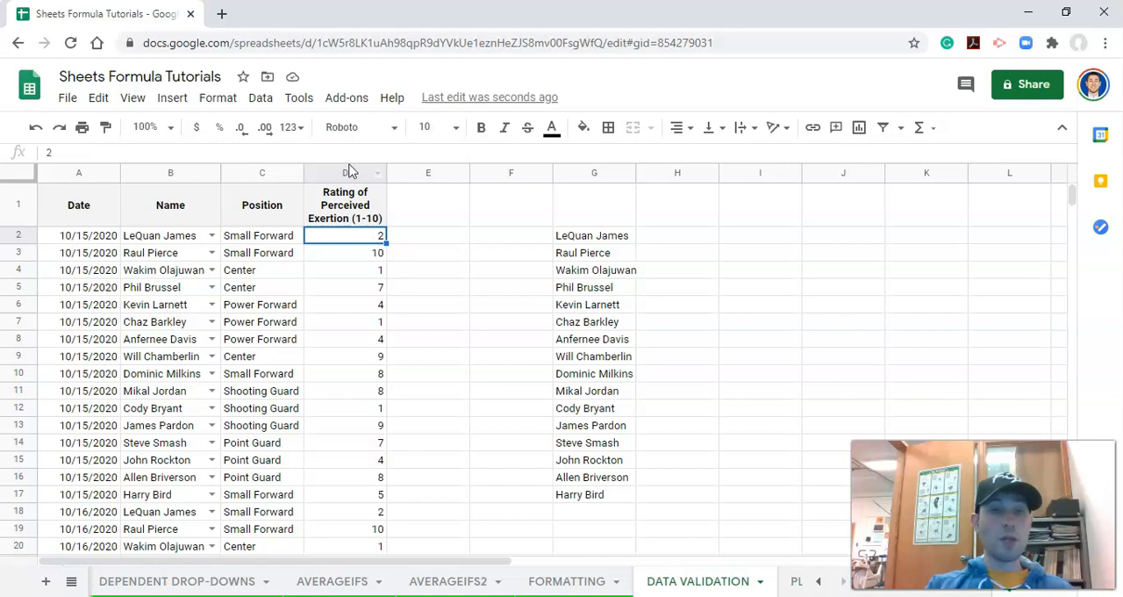
{"action": "left_click", "coordinate": [260, 100]}
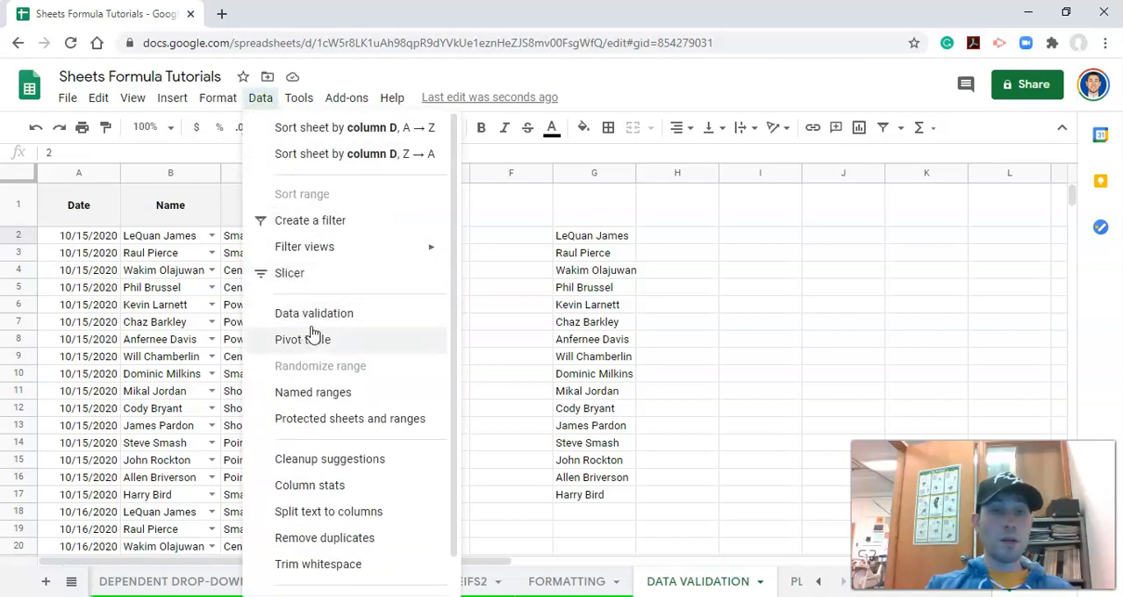
{"action": "left_click", "coordinate": [312, 313]}
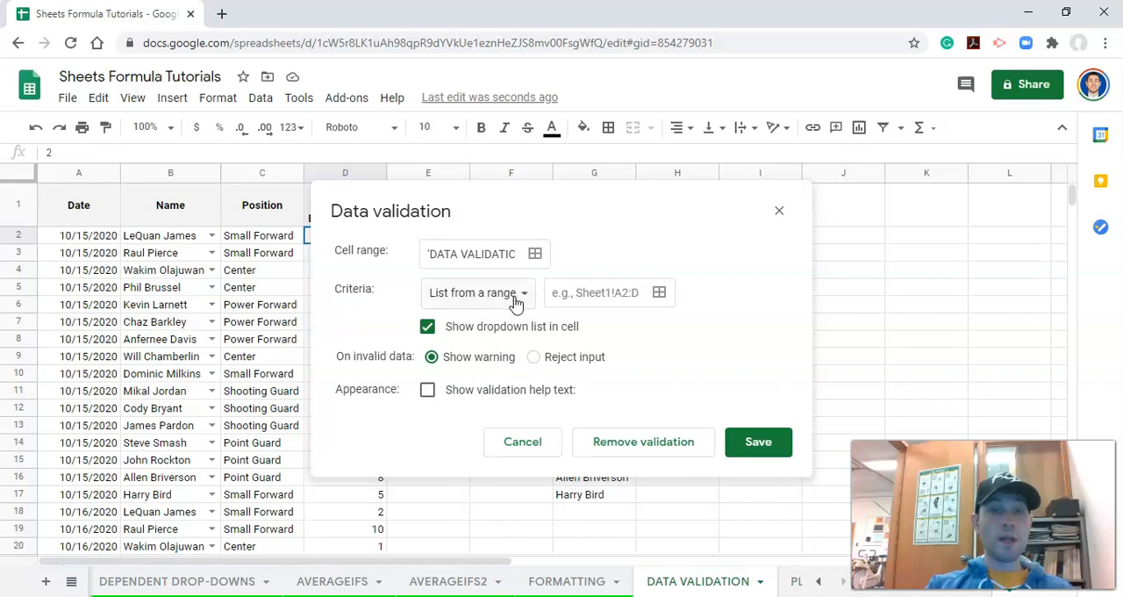
{"action": "left_click_drag", "start_coordinate": [494, 254], "coordinate": [529, 260]}
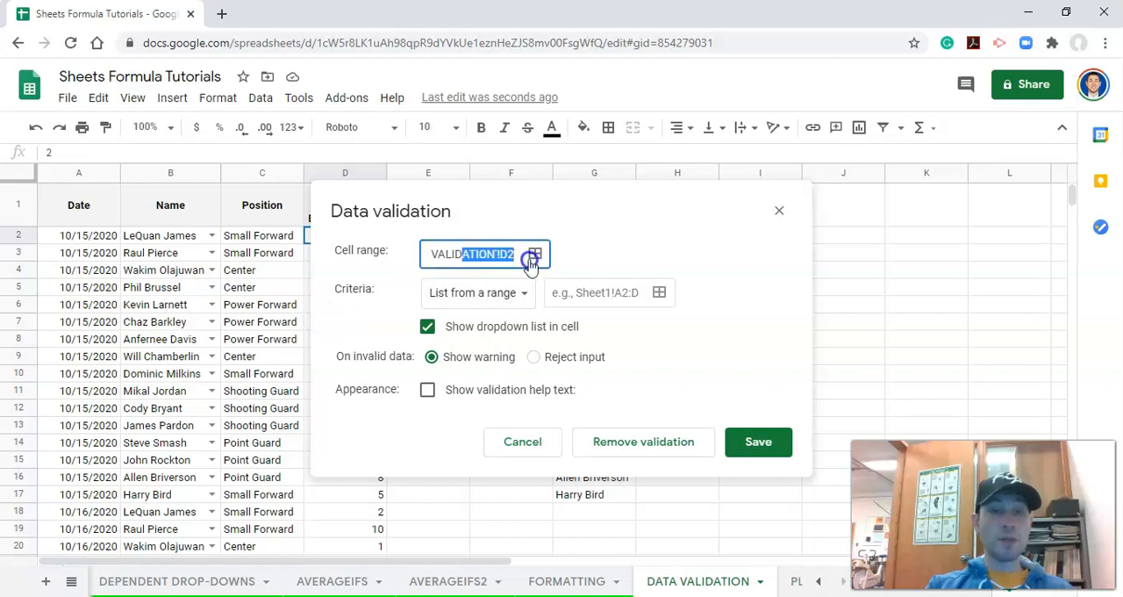
{"action": "left_click", "coordinate": [513, 257]}
{"action": "type", "text": ":D1000"}
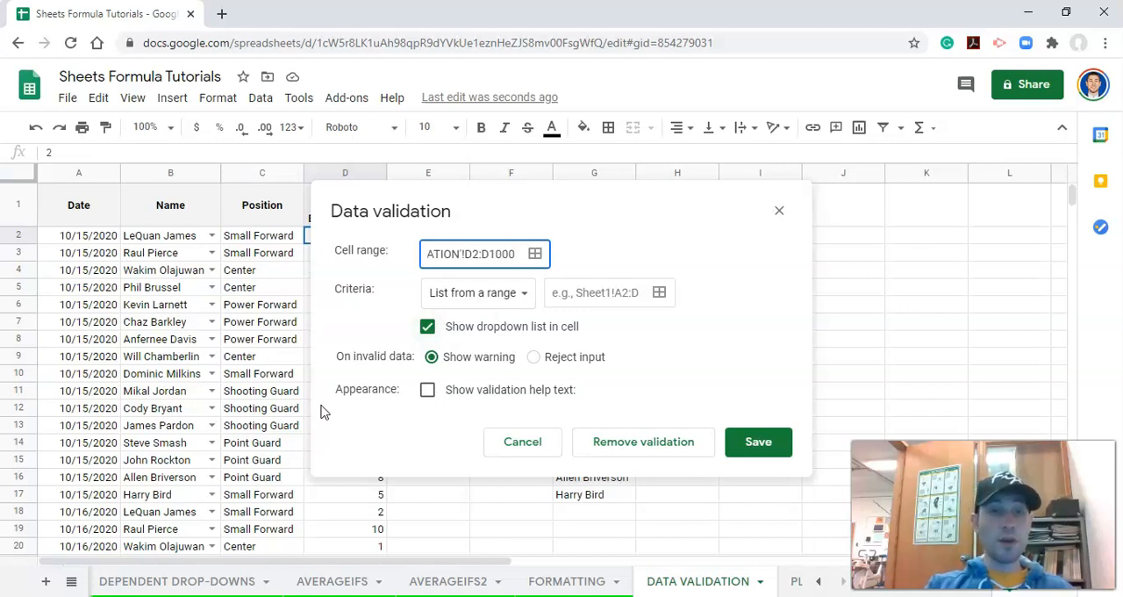
- Set the rating rule's criteria to a number between 1 and 10, reject invalid input, and save the rule
{"action": "left_click", "coordinate": [523, 298]}
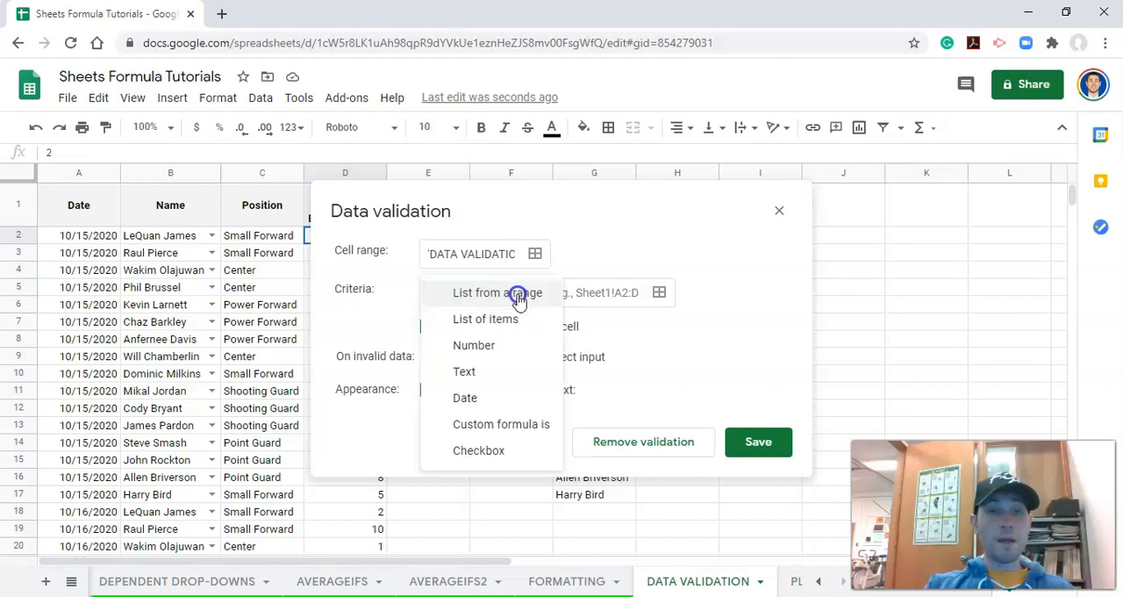
{"action": "left_click", "coordinate": [515, 351]}
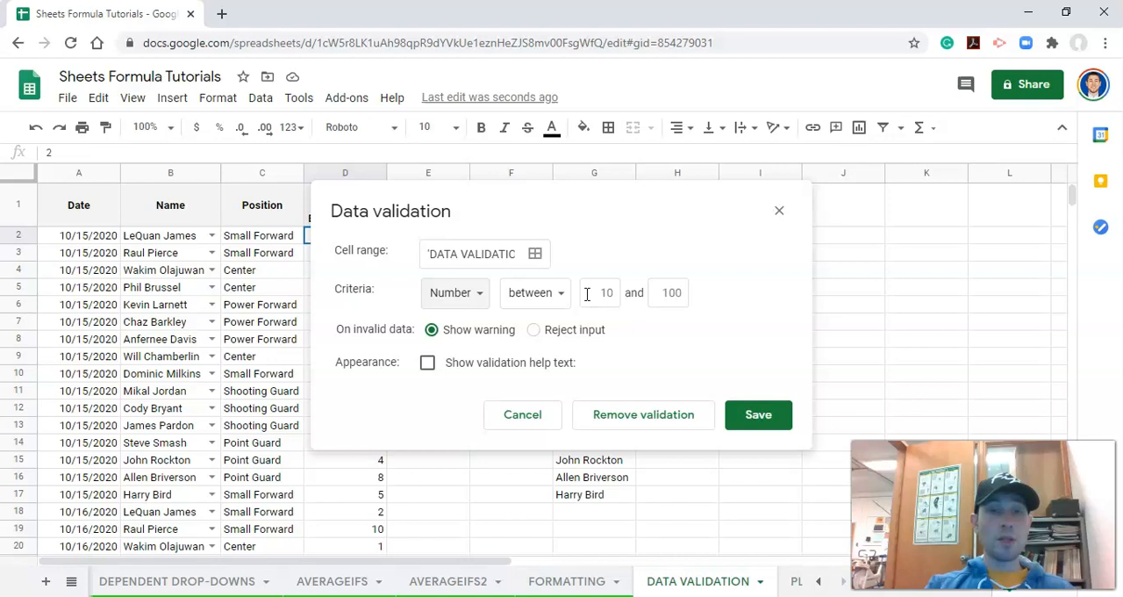
{"action": "left_click", "coordinate": [535, 292]}
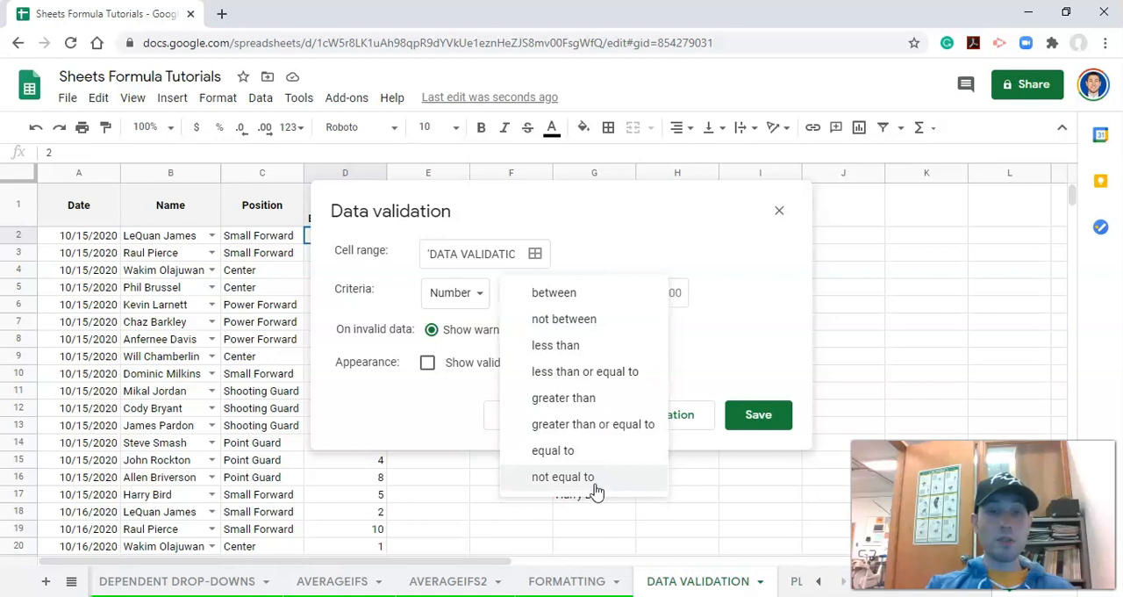
{"action": "left_click", "coordinate": [599, 242]}
{"action": "left_click", "coordinate": [602, 293]}
{"action": "key", "text": "BackSpace"}
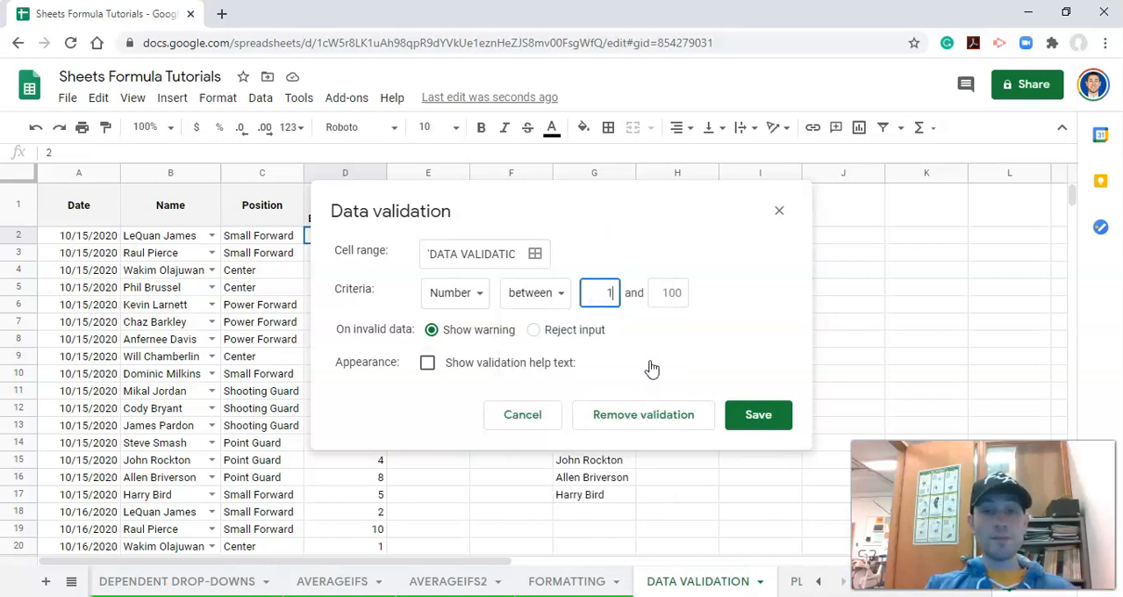
{"action": "left_click", "coordinate": [665, 298]}
{"action": "key", "text": "BackSpace"}
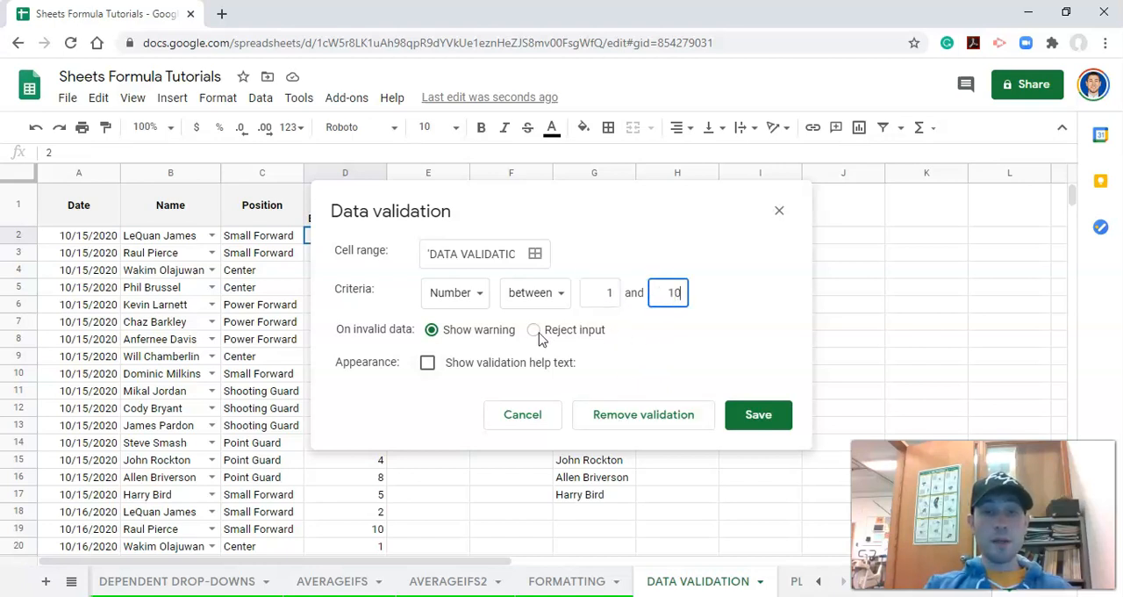
{"action": "left_click", "coordinate": [533, 331]}
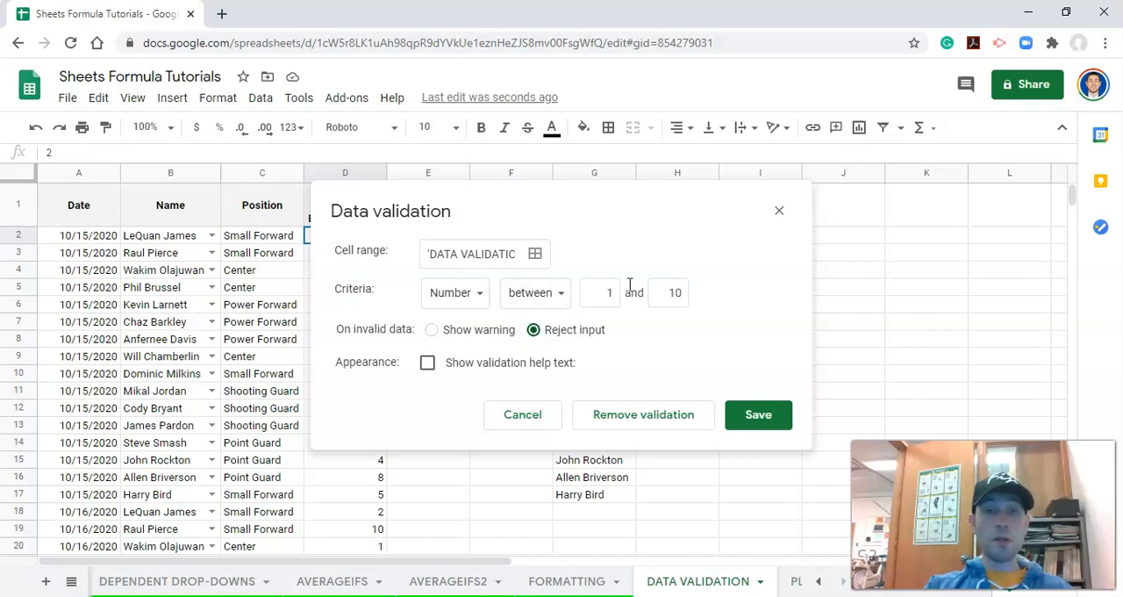
{"action": "left_click", "coordinate": [748, 416]}
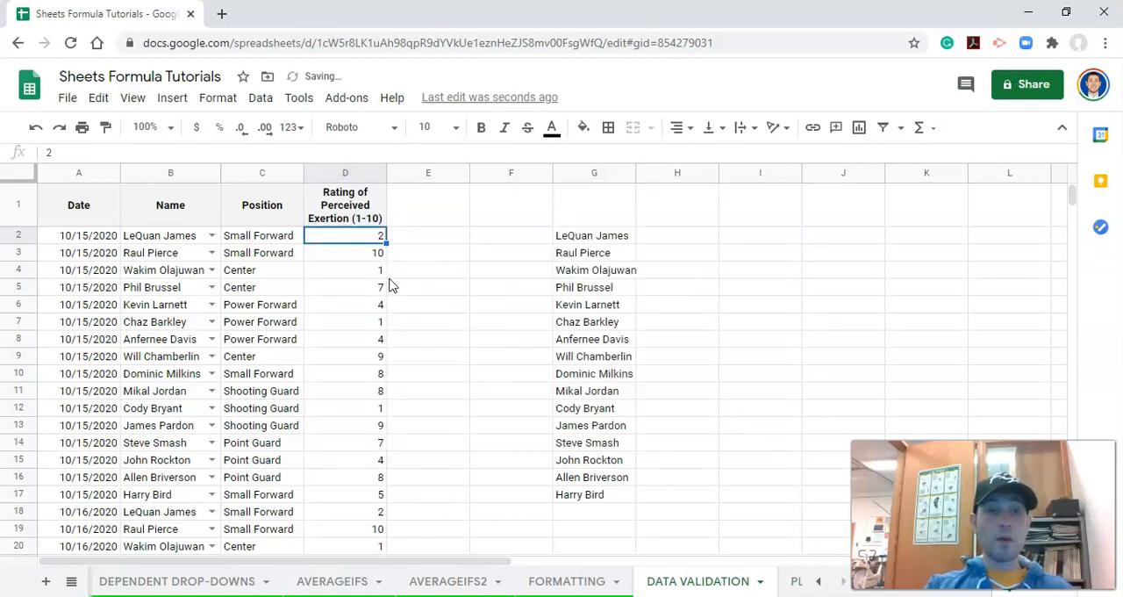
- Test the rating rule by entering 100 in cell D3 of the Rating of Perceived Exertion column
{"action": "left_click", "coordinate": [375, 253]}
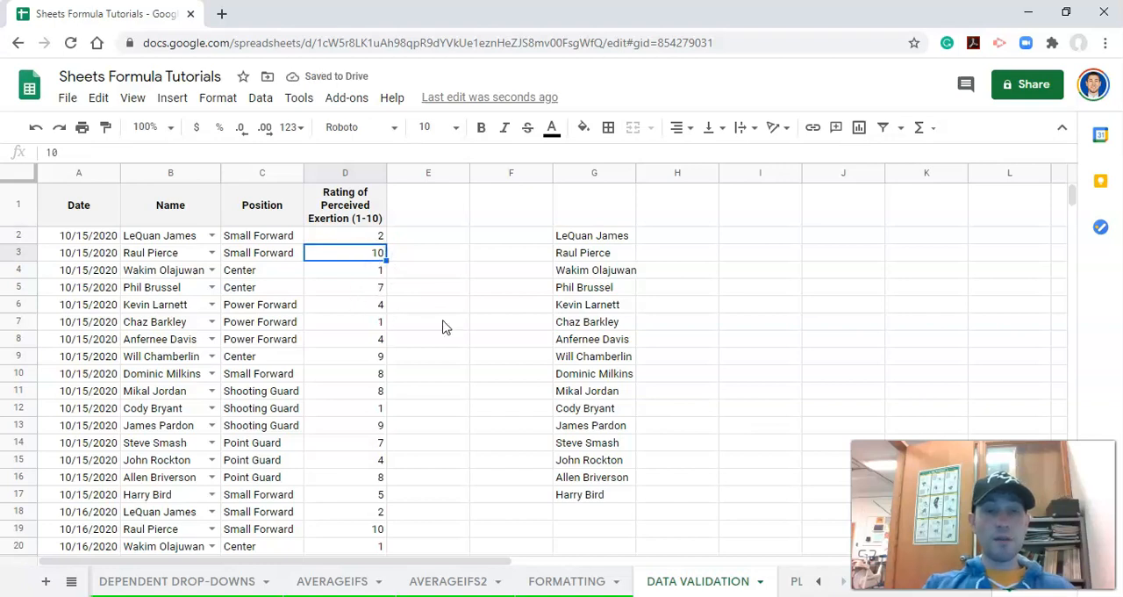
{"action": "type", "text": "100"}
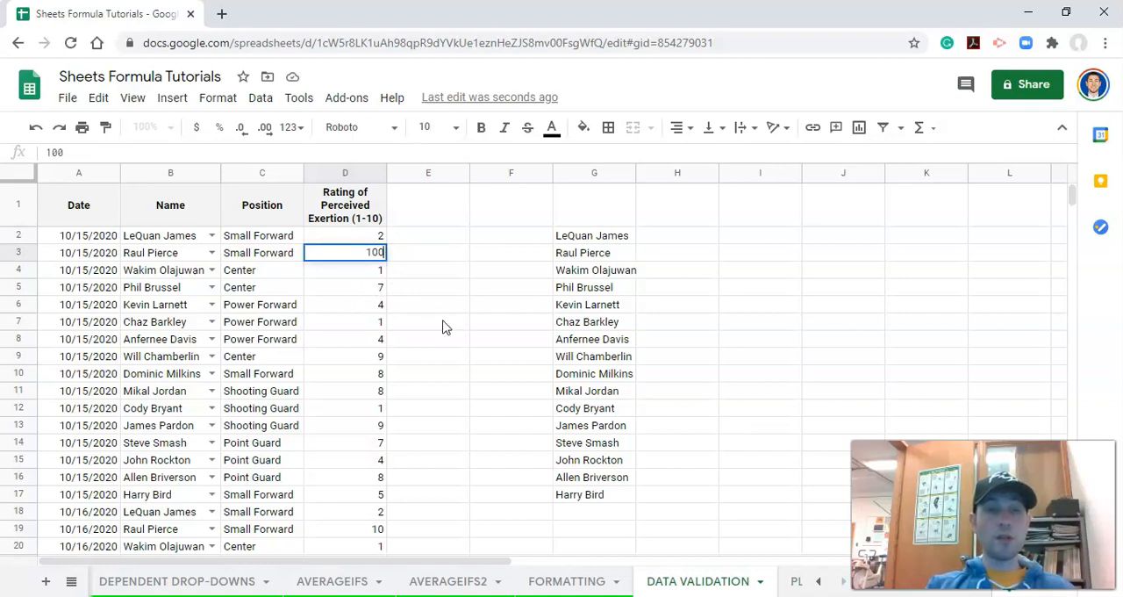
{"action": "key", "text": "Return"}
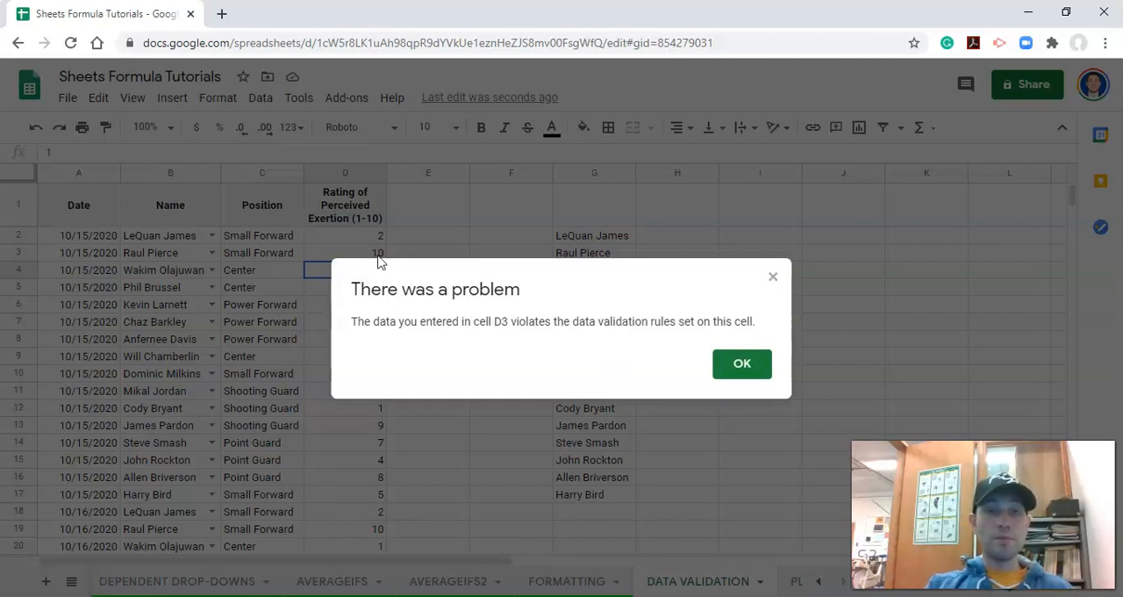
{"action": "left_click", "coordinate": [757, 372]}
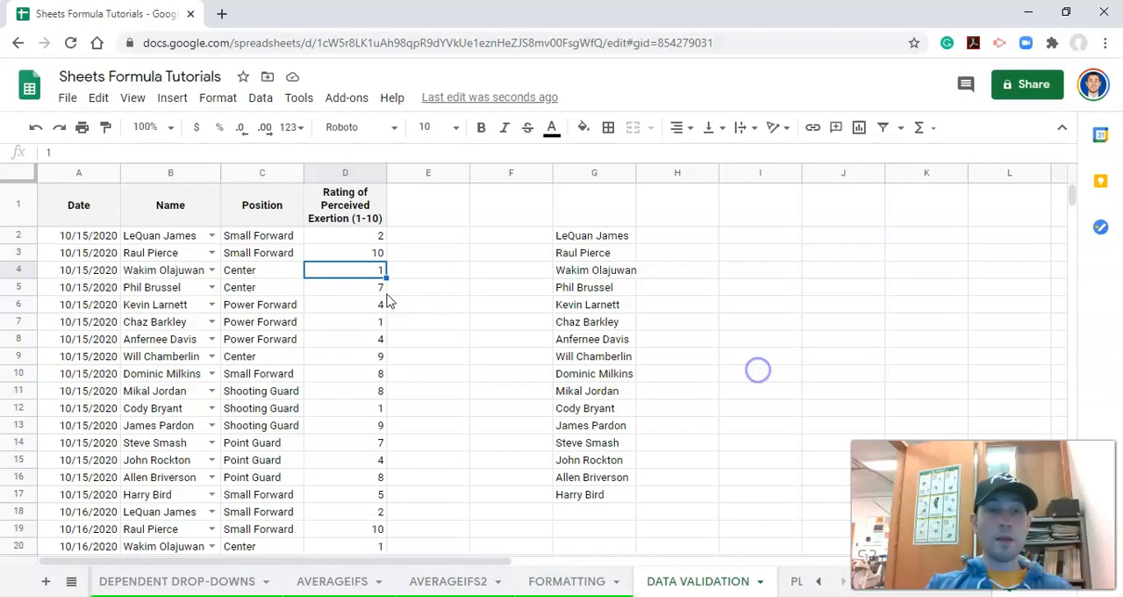
- Test the rating rule again by entering 11 in cell D4
{"action": "type", "text": "11"}
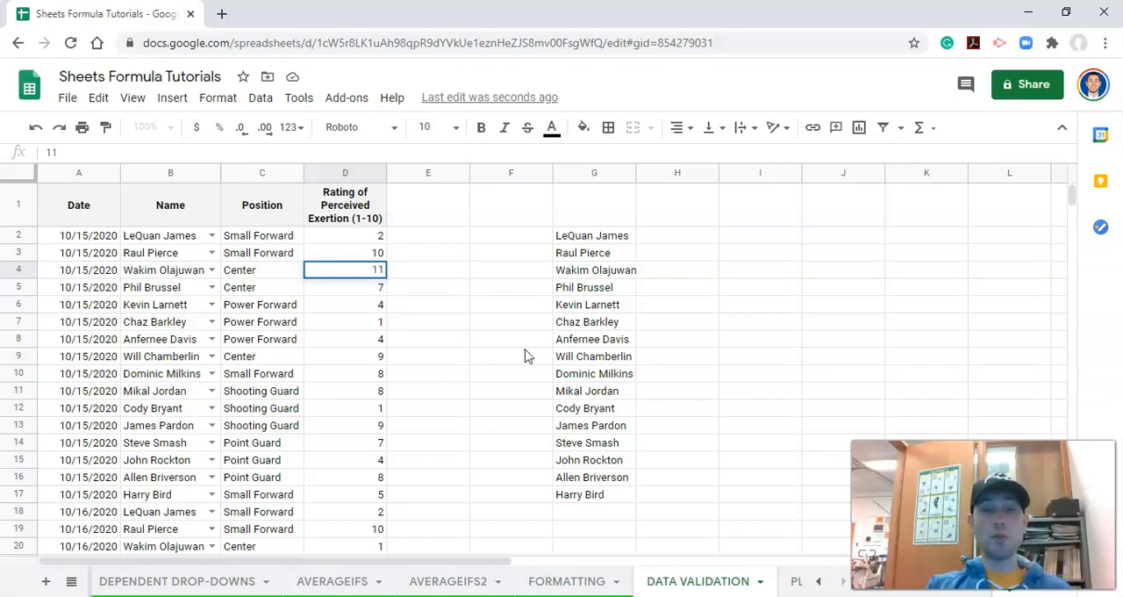
{"action": "key", "text": "Return"}
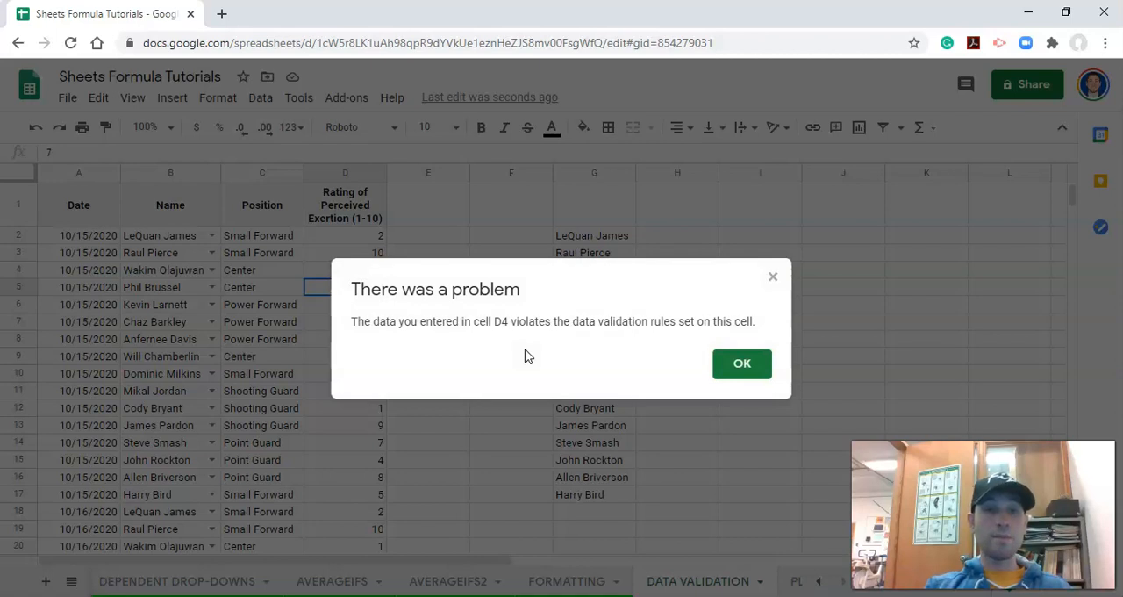
{"action": "left_click", "coordinate": [737, 366]}
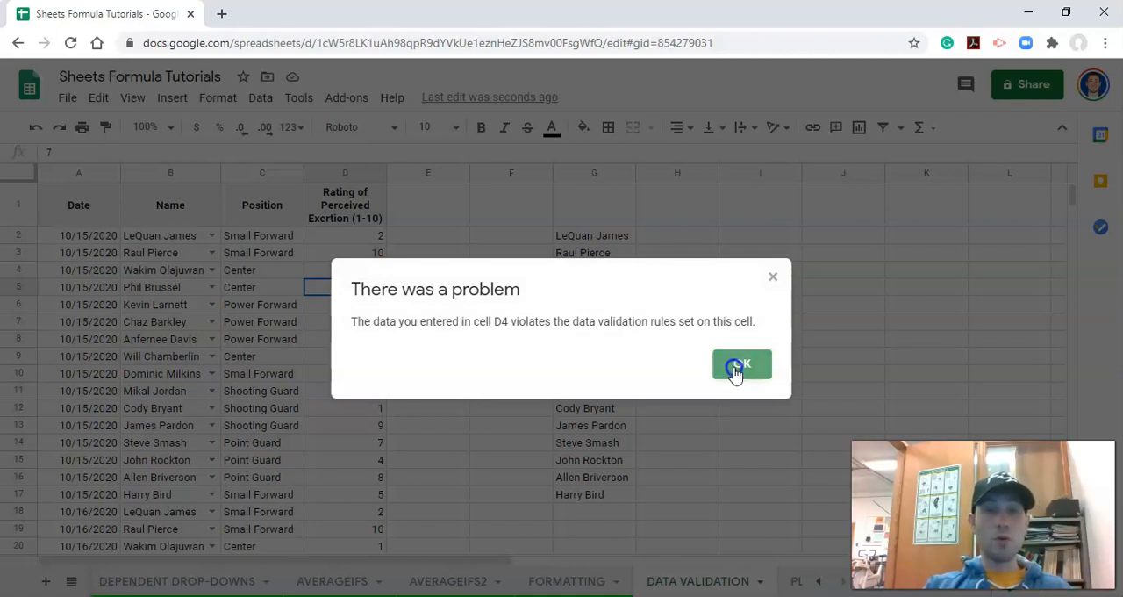
{"action": "scroll", "coordinate": [366, 311], "scroll_direction": "down", "scroll_amount": 5}
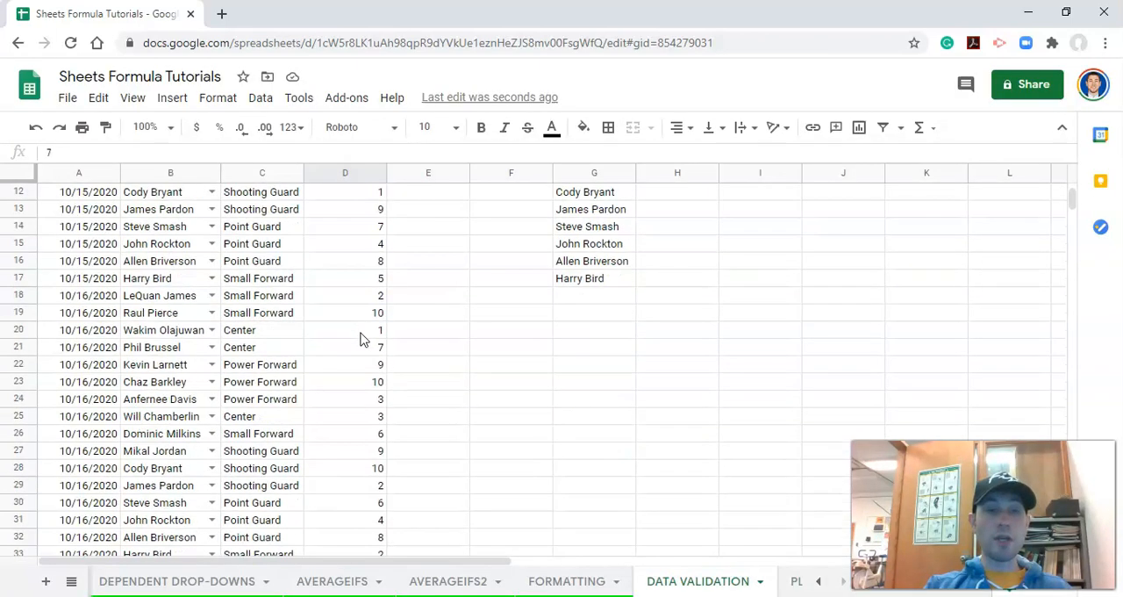
{"action": "scroll", "coordinate": [375, 439], "scroll_direction": "up", "scroll_amount": 5}
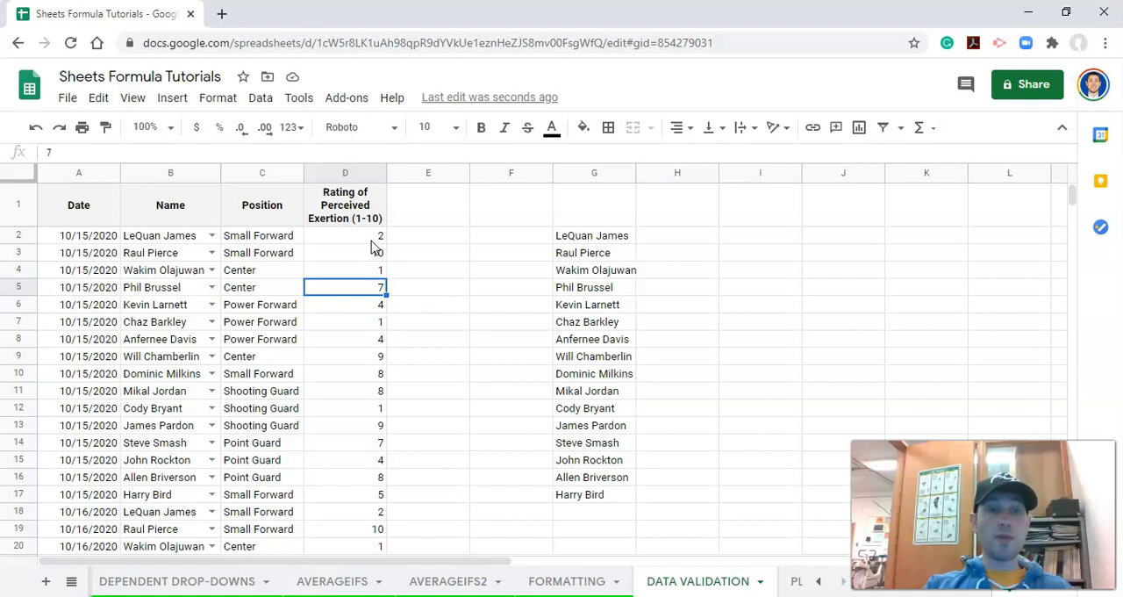
- Reopen the data validation rule from cell D2 and set the upper limit of its number criteria to 5
{"action": "left_click", "coordinate": [371, 240]}
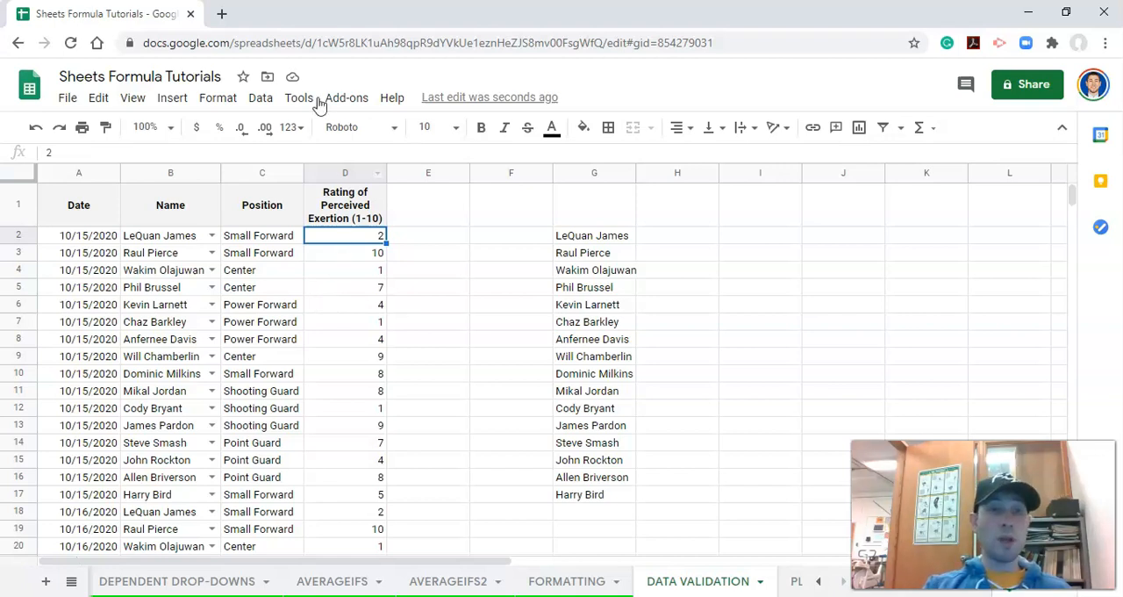
{"action": "left_click", "coordinate": [261, 97]}
{"action": "left_click", "coordinate": [329, 317]}
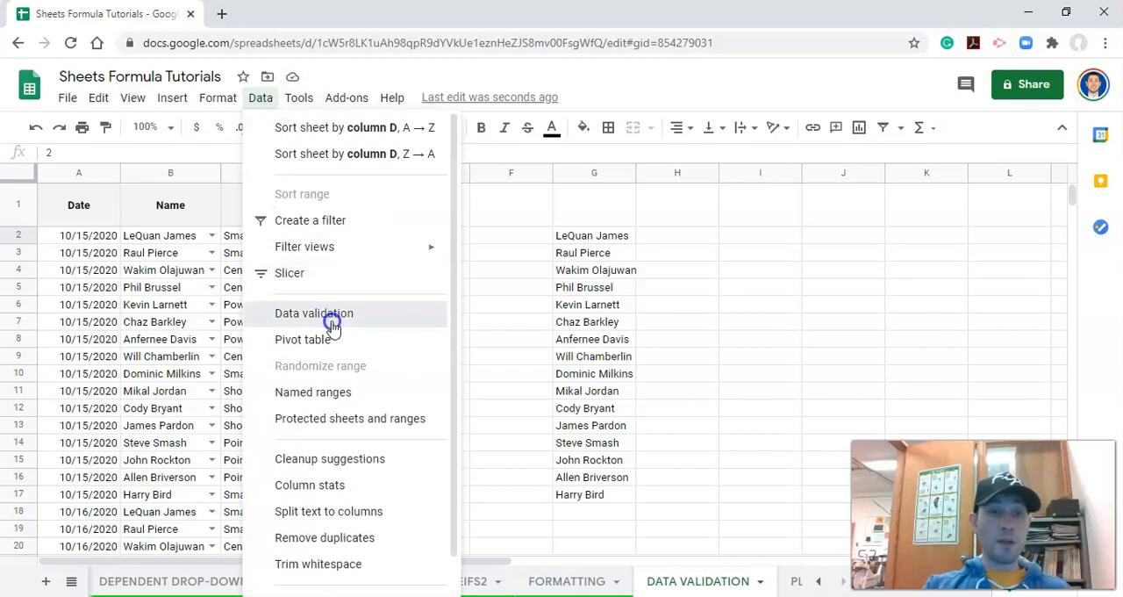
{"action": "left_click_drag", "start_coordinate": [564, 212], "coordinate": [676, 218]}
{"action": "double_click", "coordinate": [792, 321]}
{"action": "type", "text": "5"}
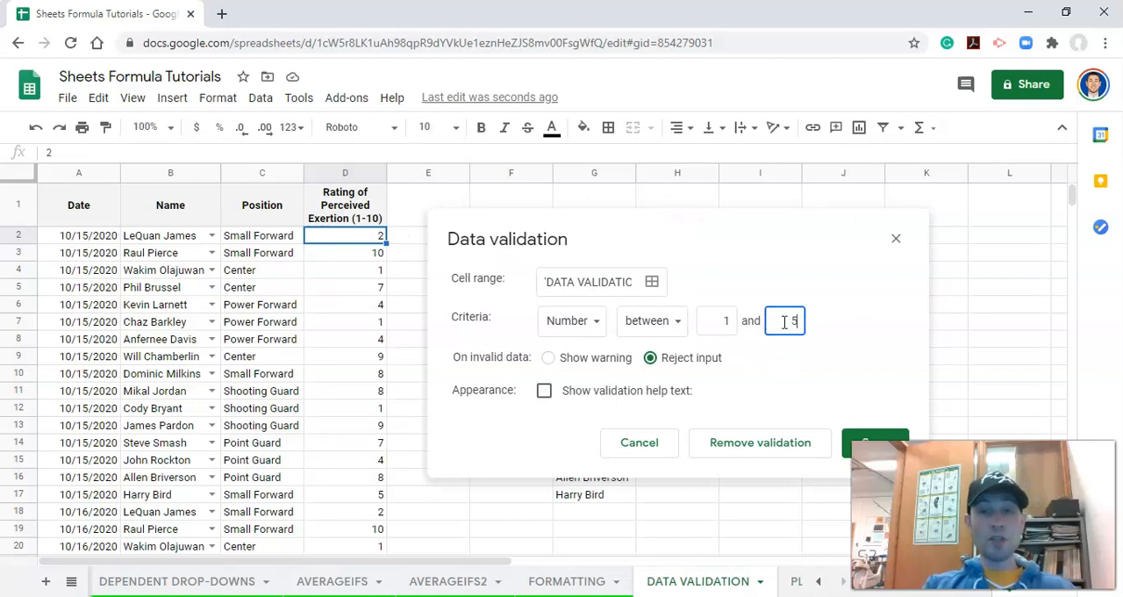
- Apply the 1 to 5 rating rule to D2:D1000 with a warning on invalid data, save it, and review the flagged ratings
{"action": "left_click", "coordinate": [620, 281]}
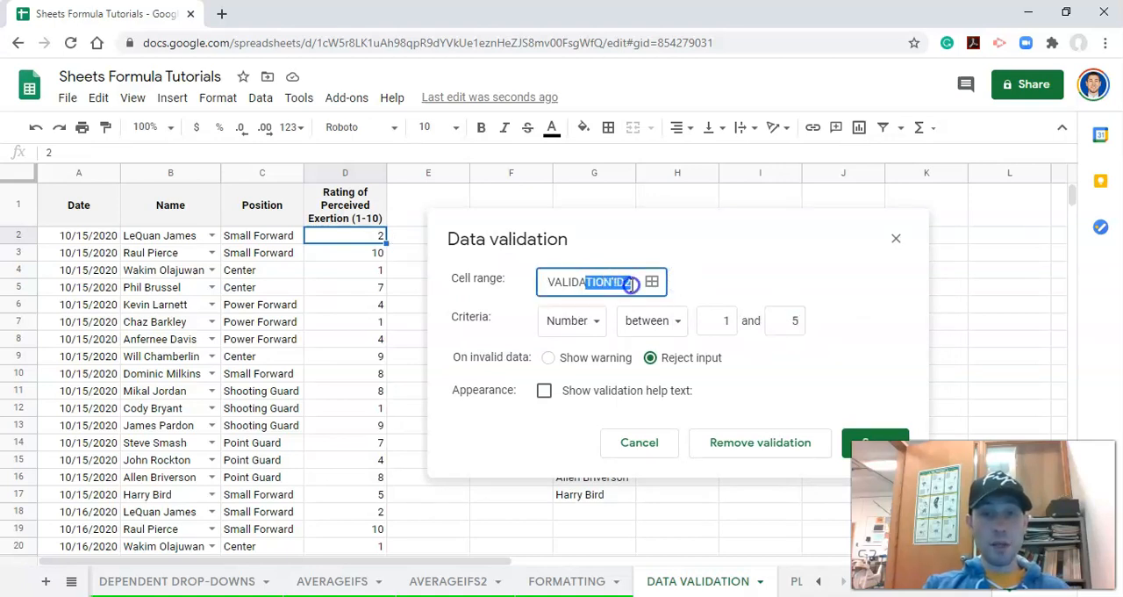
{"action": "left_click", "coordinate": [631, 281]}
{"action": "type", "text": ":D1000"}
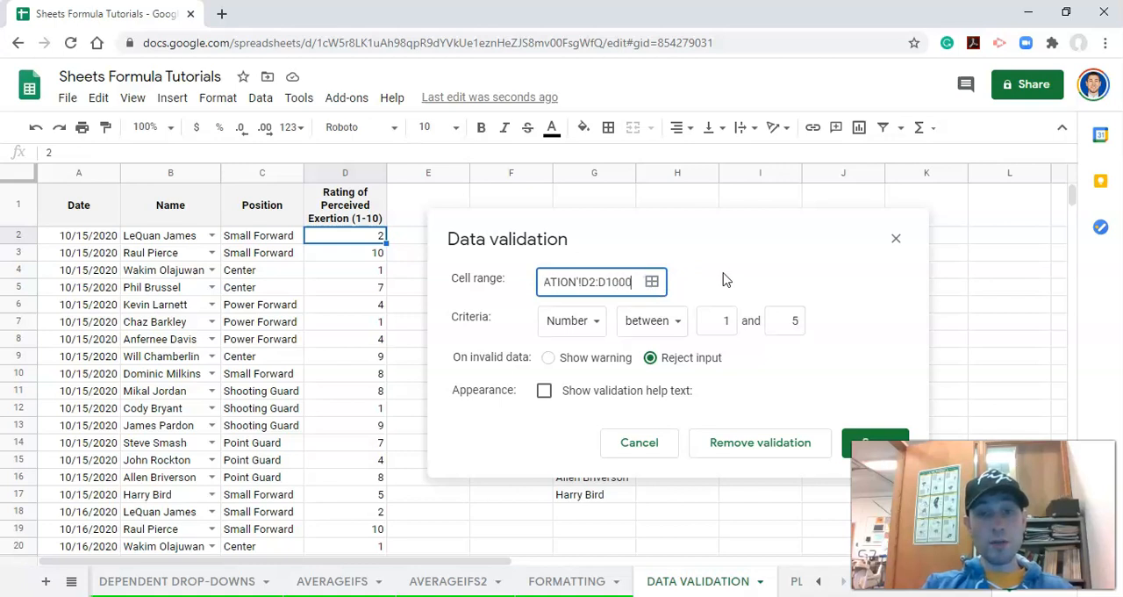
{"action": "left_click", "coordinate": [549, 357]}
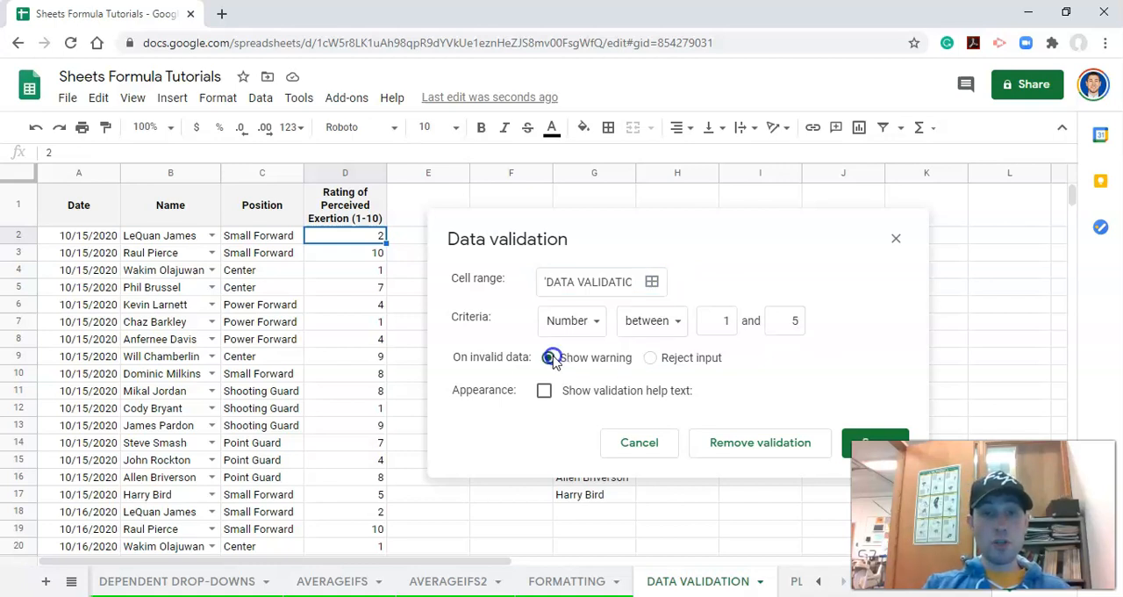
{"action": "left_click", "coordinate": [849, 441]}
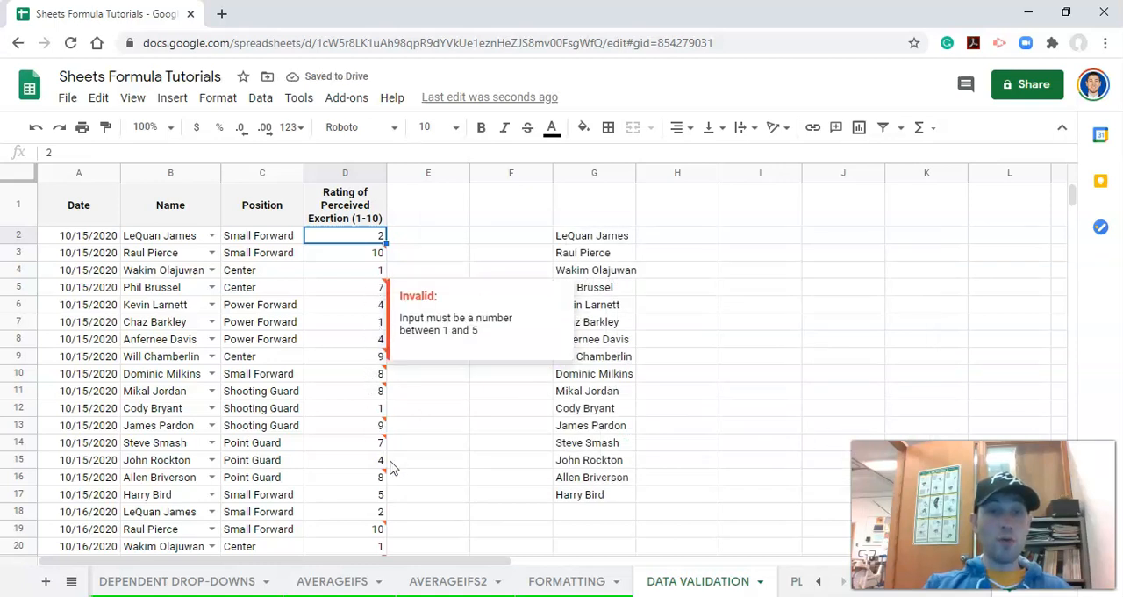
{"action": "scroll", "coordinate": [393, 468], "scroll_direction": "down", "scroll_amount": 5}
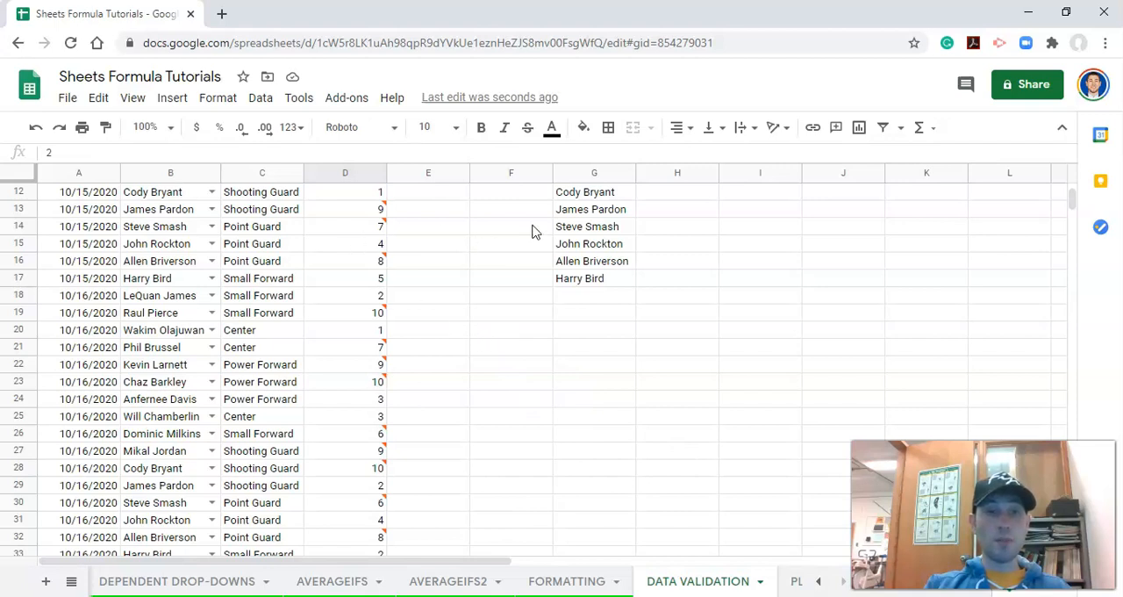
{"action": "scroll", "coordinate": [512, 350], "scroll_direction": "up", "scroll_amount": 2}
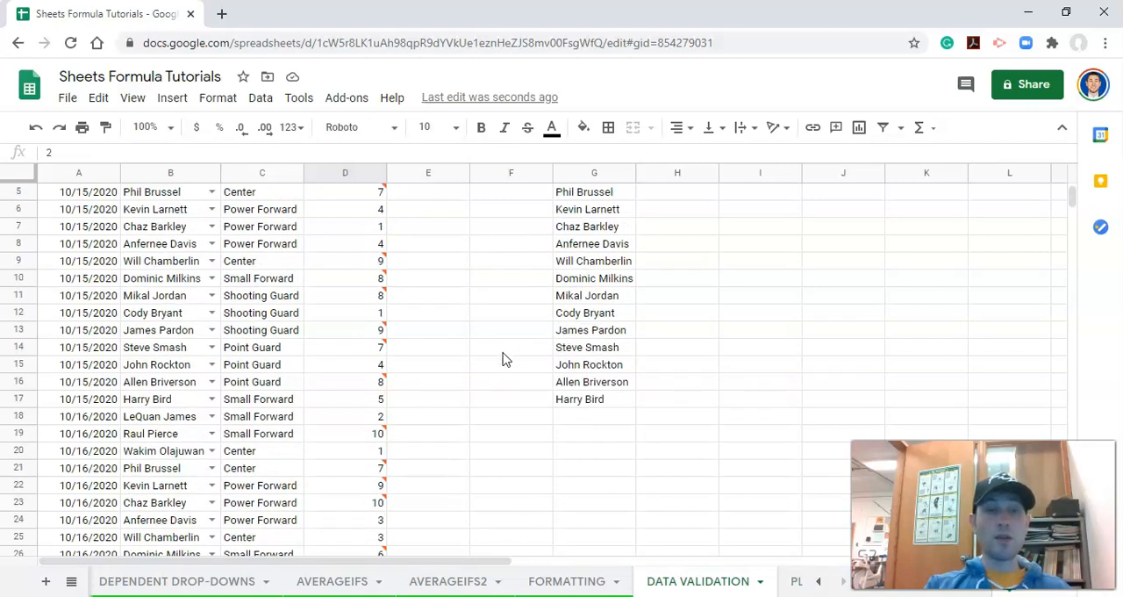
{"action": "scroll", "coordinate": [504, 358], "scroll_direction": "up", "scroll_amount": 2}
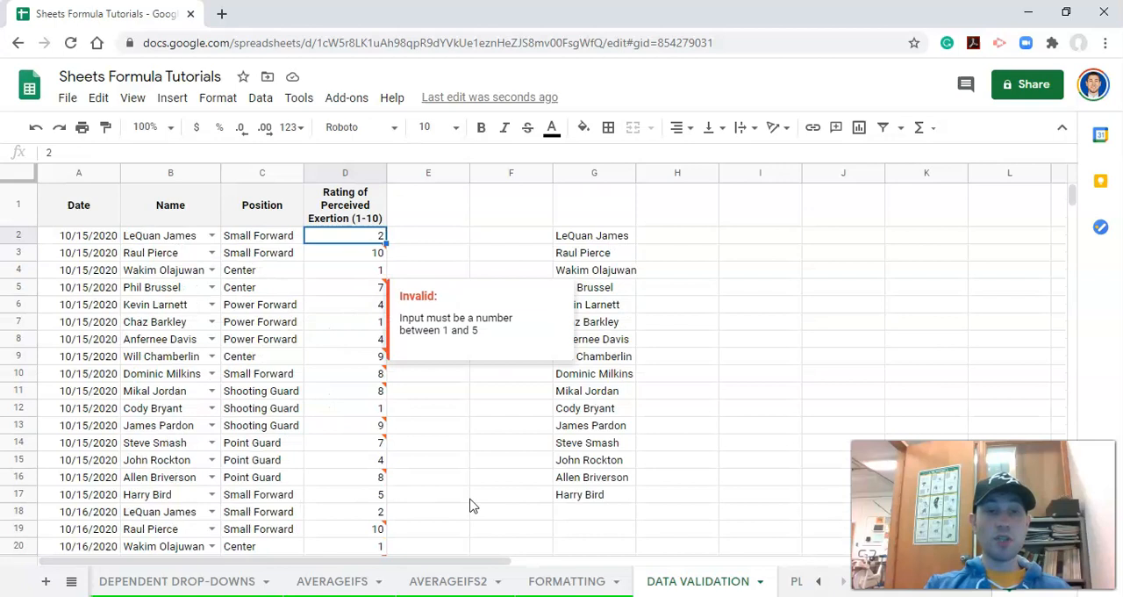
{"action": "left_click", "coordinate": [549, 514]}
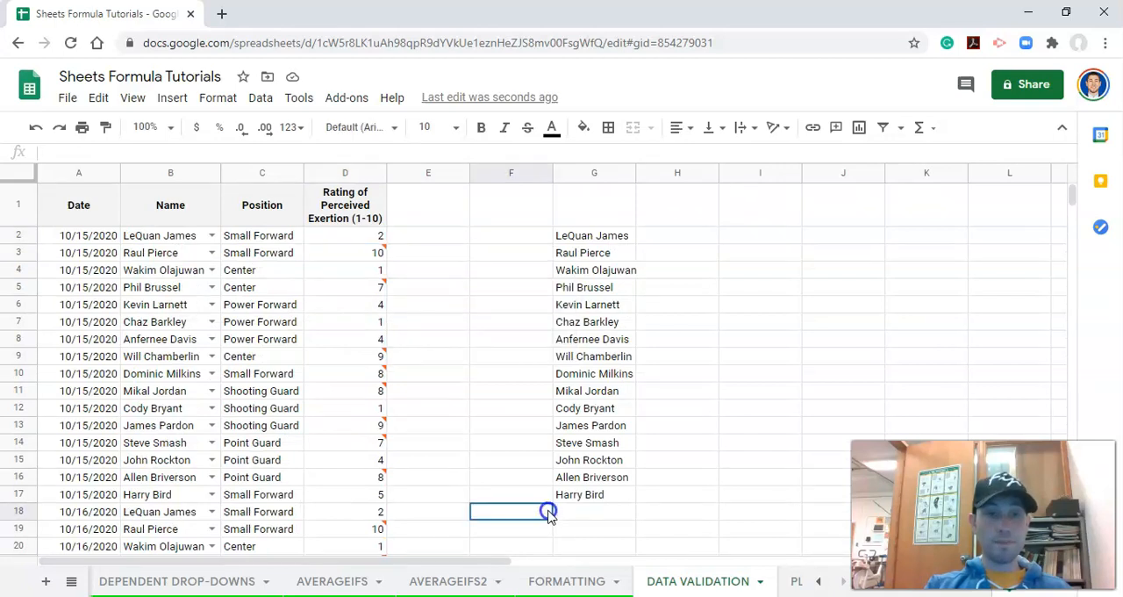
- Move the list of names from G2:G17 to F2:F17
{"action": "left_click", "coordinate": [675, 321]}
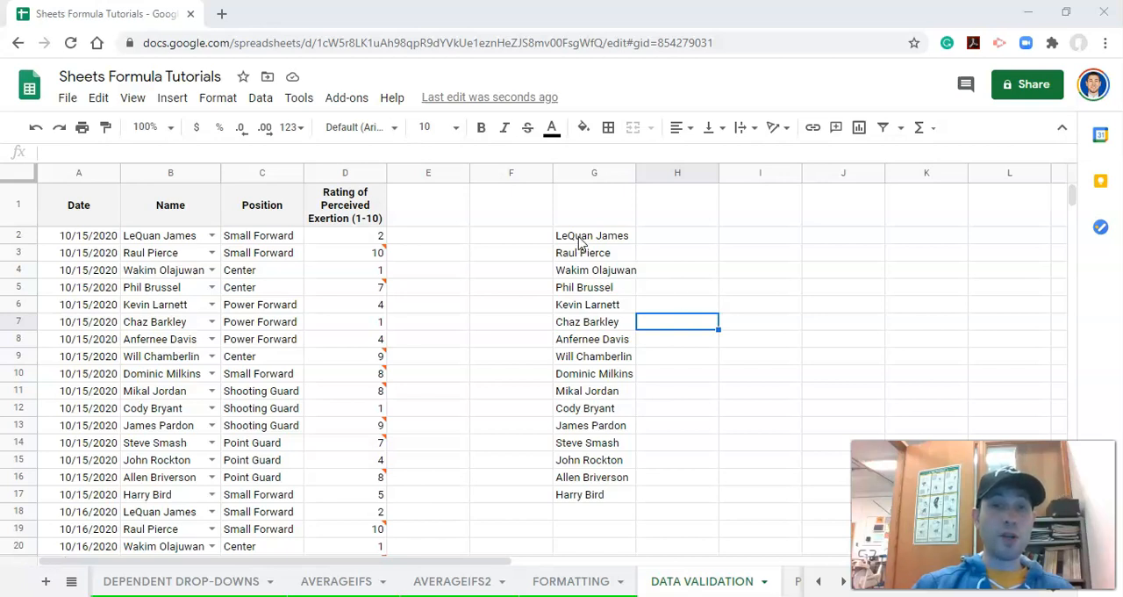
{"action": "left_click_drag", "start_coordinate": [579, 241], "coordinate": [595, 500]}
{"action": "left_click_drag", "start_coordinate": [599, 227], "coordinate": [536, 237]}
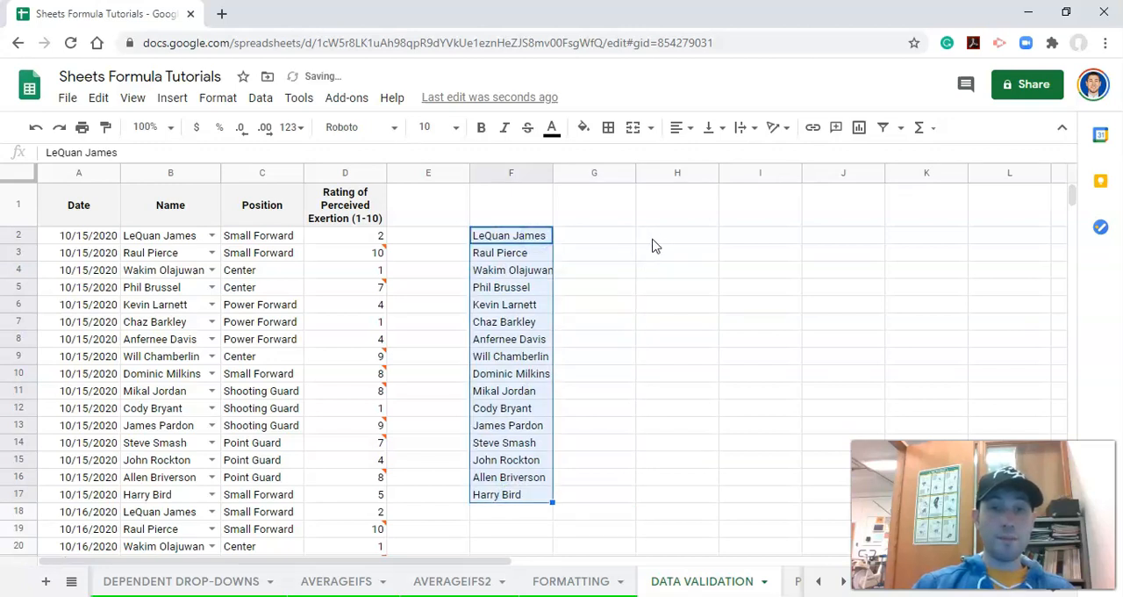
- Fill cell H2 with yellow
{"action": "left_click", "coordinate": [652, 242]}
{"action": "left_click", "coordinate": [584, 127]}
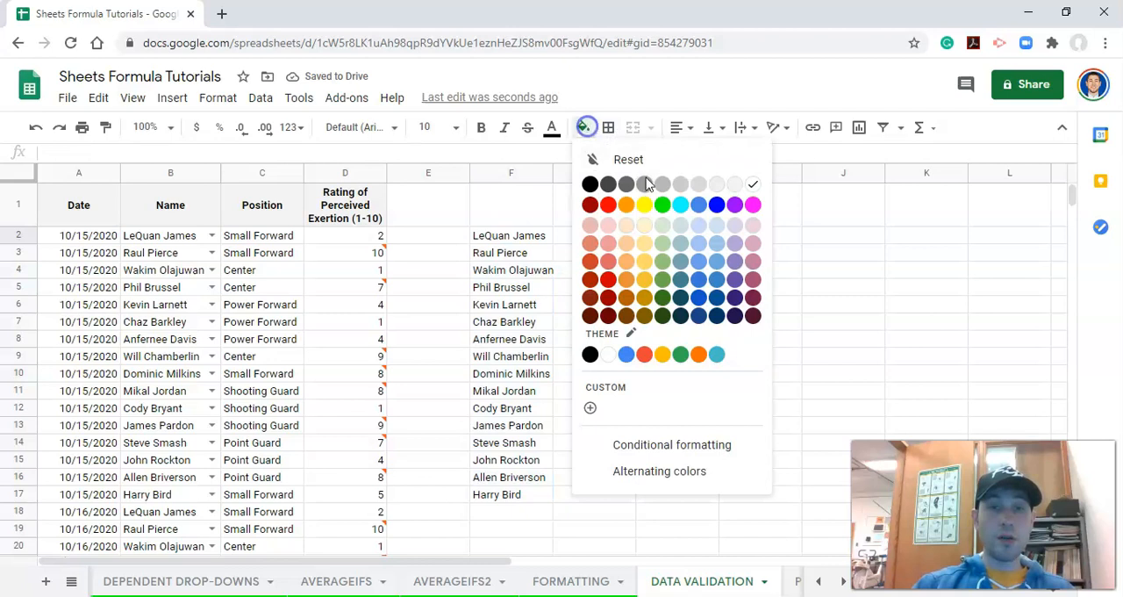
{"action": "left_click", "coordinate": [644, 204]}
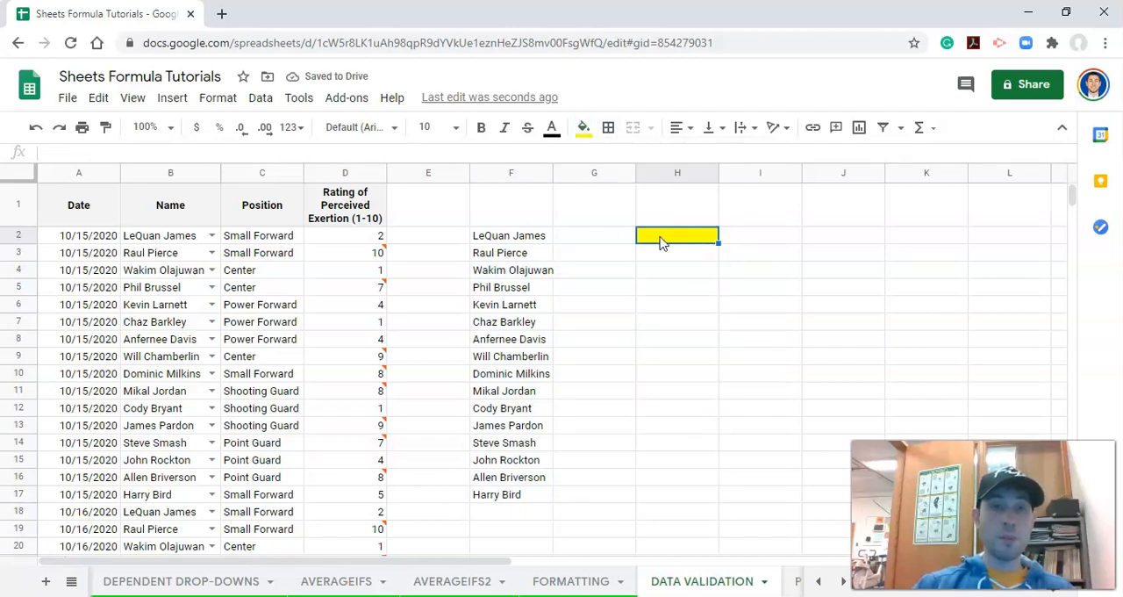
- Add a data validation dropdown to cell H2 using a list from the range F2:F17, and save it
{"action": "left_click", "coordinate": [256, 99]}
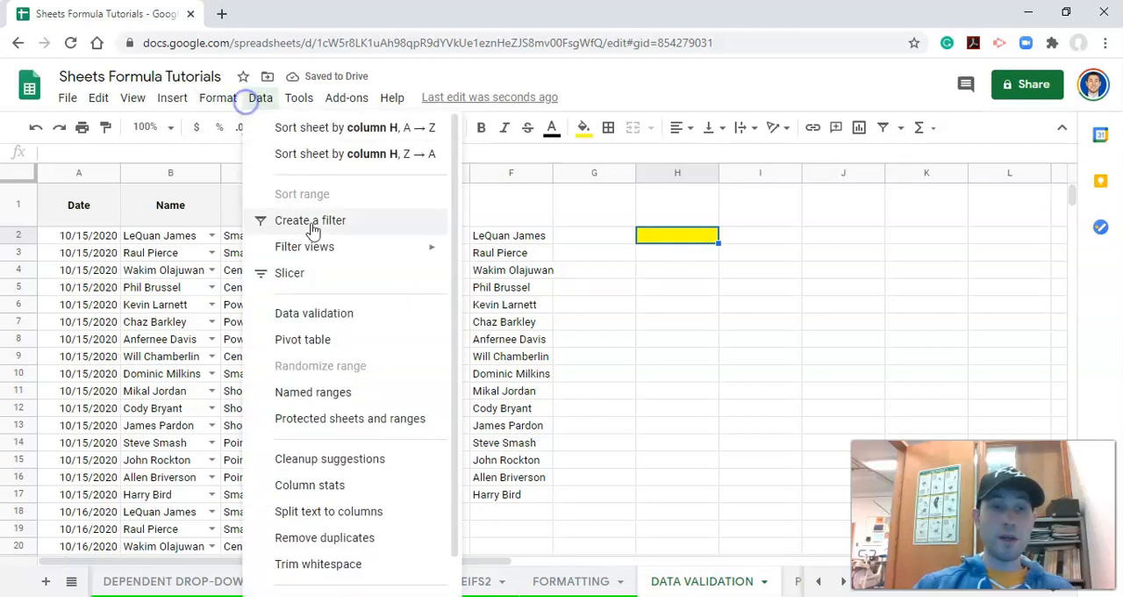
{"action": "left_click", "coordinate": [333, 314]}
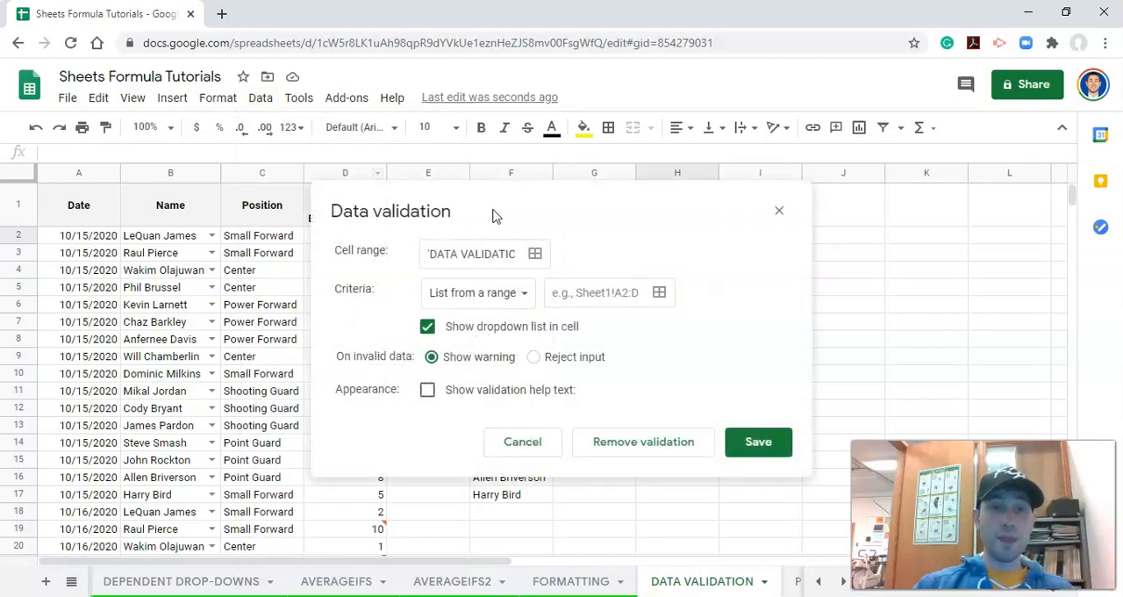
{"action": "left_click_drag", "start_coordinate": [616, 203], "coordinate": [671, 359]}
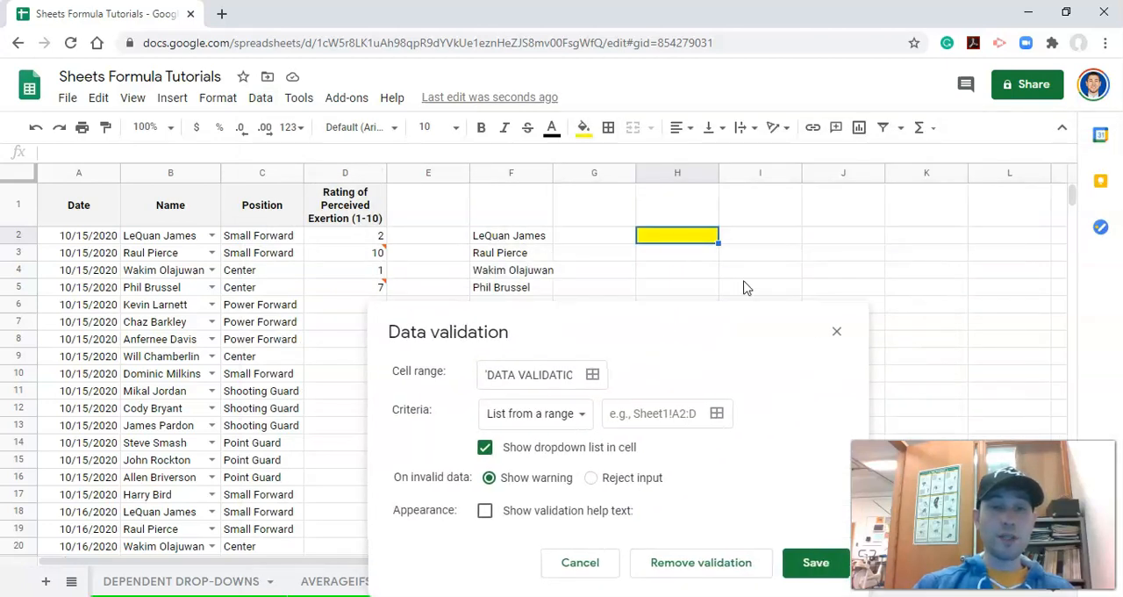
{"action": "left_click_drag", "start_coordinate": [557, 375], "coordinate": [588, 379]}
{"action": "left_click", "coordinate": [572, 376]}
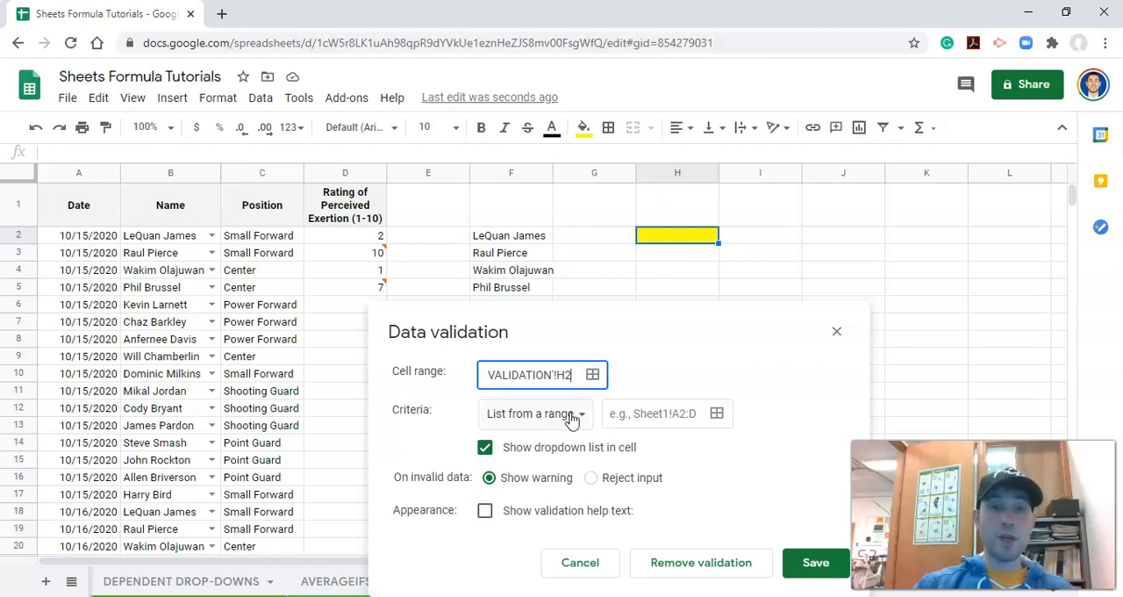
{"action": "left_click", "coordinate": [715, 414]}
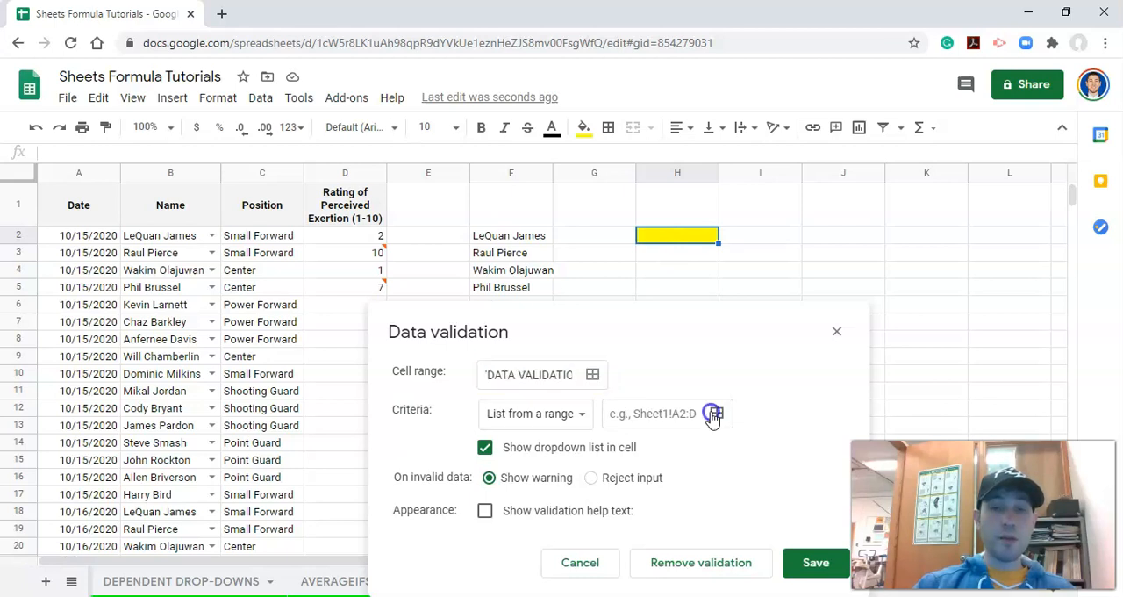
{"action": "left_click", "coordinate": [523, 243]}
{"action": "left_click_drag", "start_coordinate": [522, 261], "coordinate": [518, 491]}
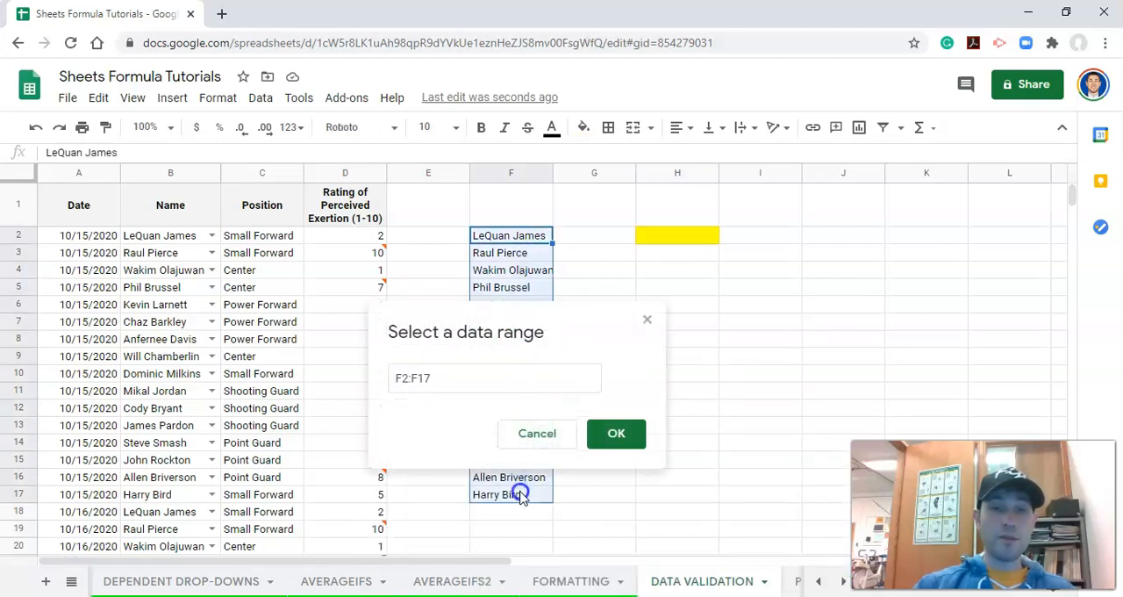
{"action": "left_click", "coordinate": [618, 428]}
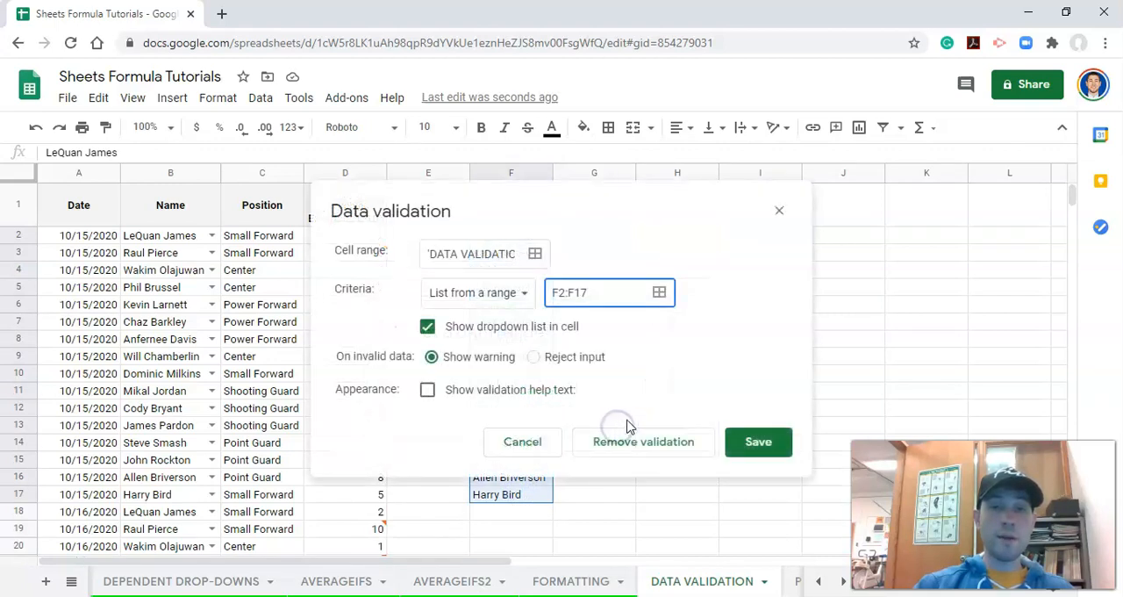
{"action": "left_click", "coordinate": [742, 443]}
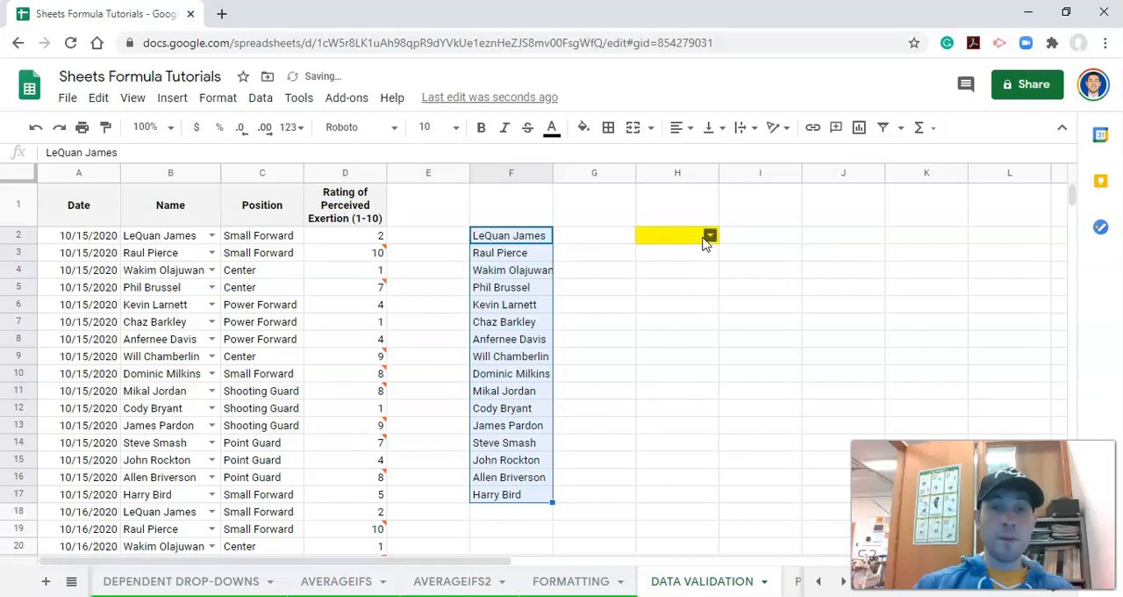
- Check the names offered by the dropdown in cell H2 and close it without choosing one
{"action": "left_click", "coordinate": [709, 237]}
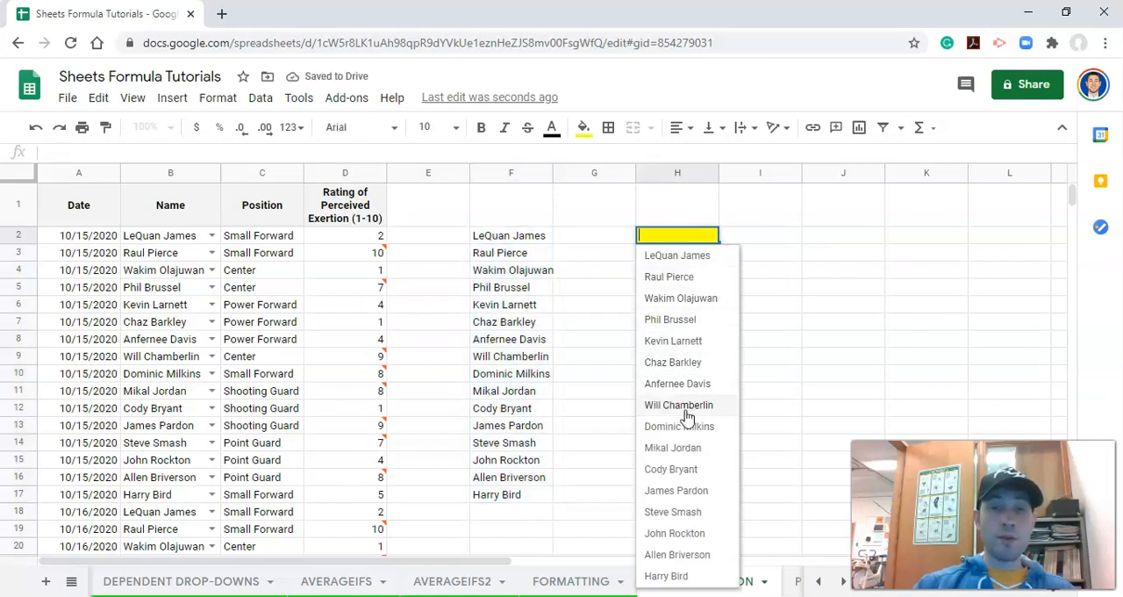
{"action": "left_click", "coordinate": [629, 254]}
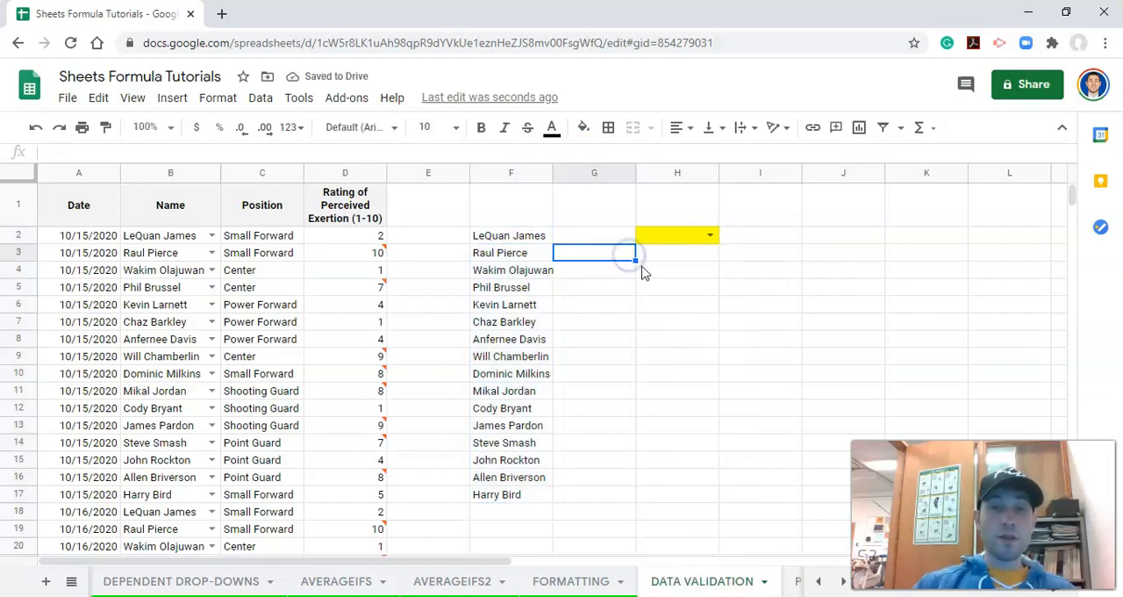
{"action": "left_click", "coordinate": [644, 268]}
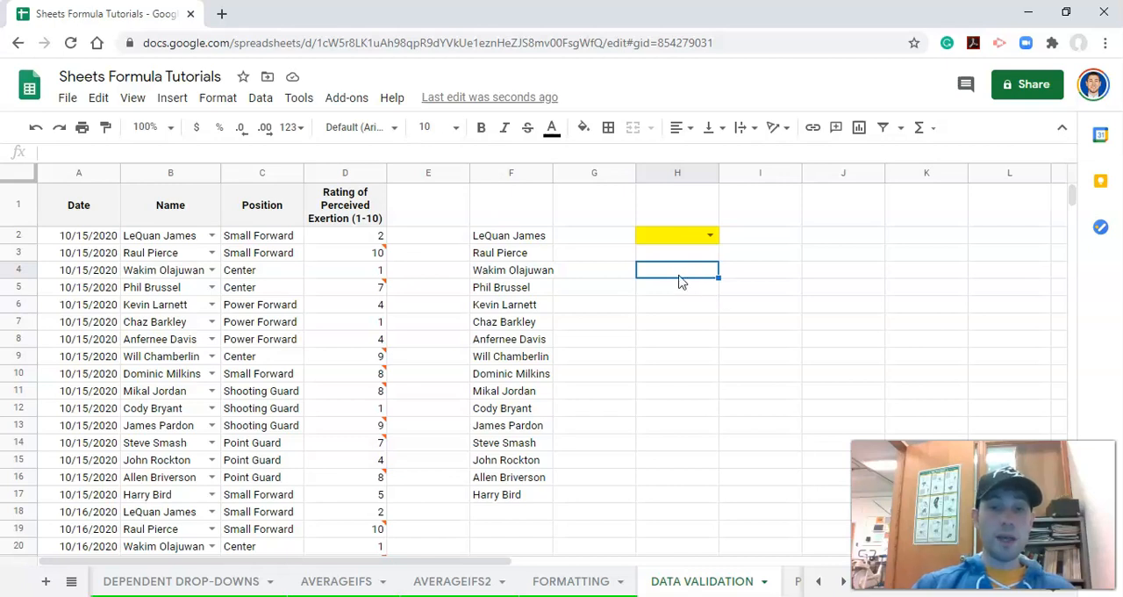
- Enter =UNIQUE(A2:A161) in cell H4 to list each distinct date from the Date column
{"action": "type", "text": "="}
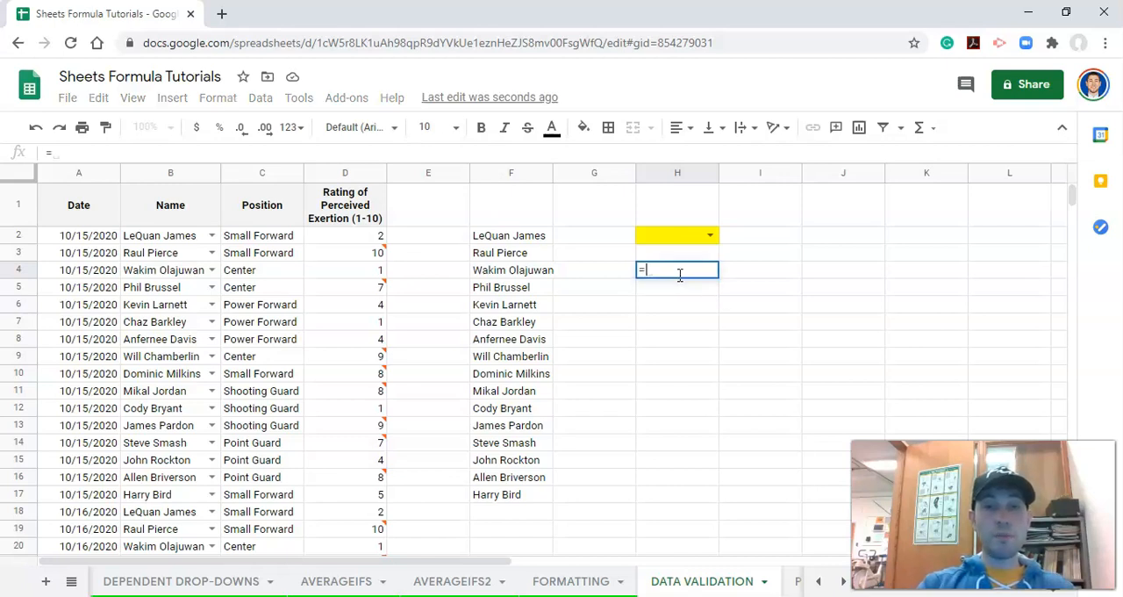
{"action": "type", "text": "UNIQUE("}
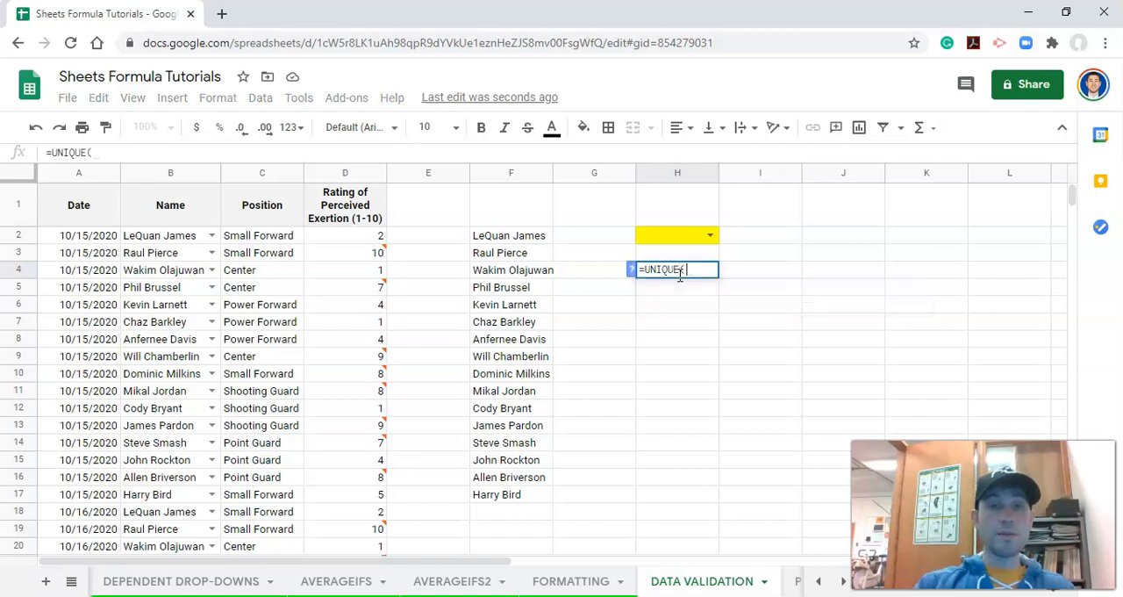
{"action": "left_click", "coordinate": [85, 237]}
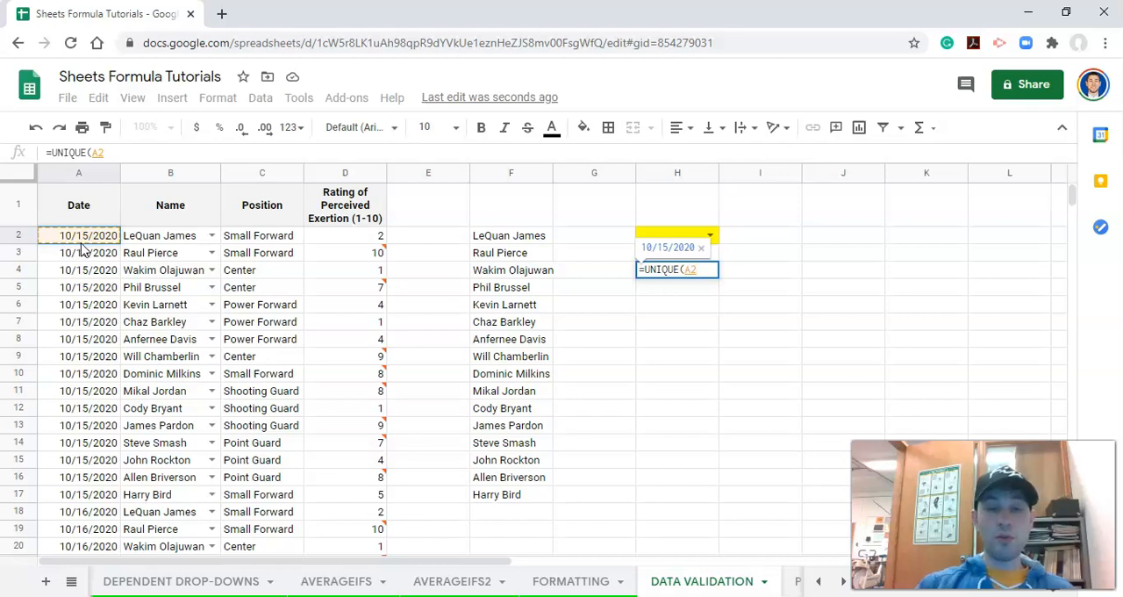
{"action": "key", "text": "ctrl+shift+Down"}
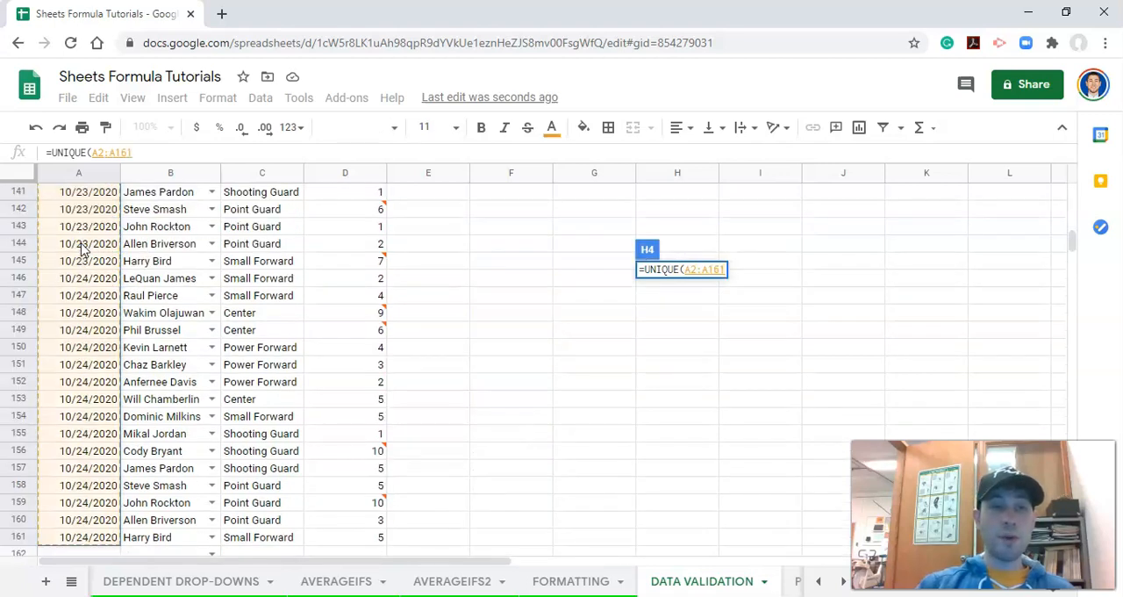
{"action": "type", "text": ")"}
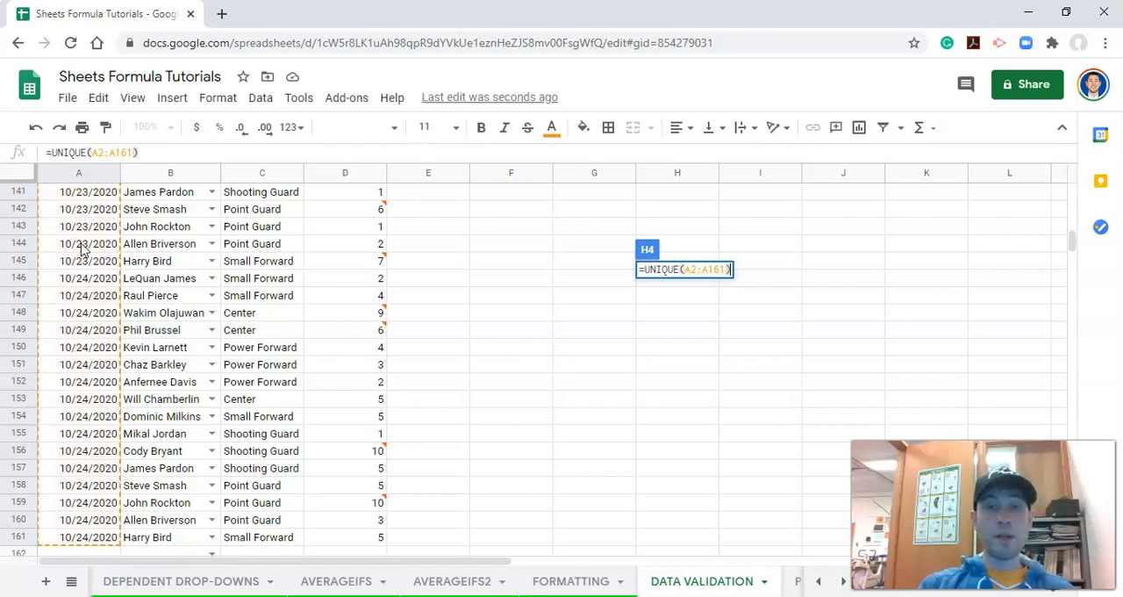
{"action": "key", "text": "Return"}
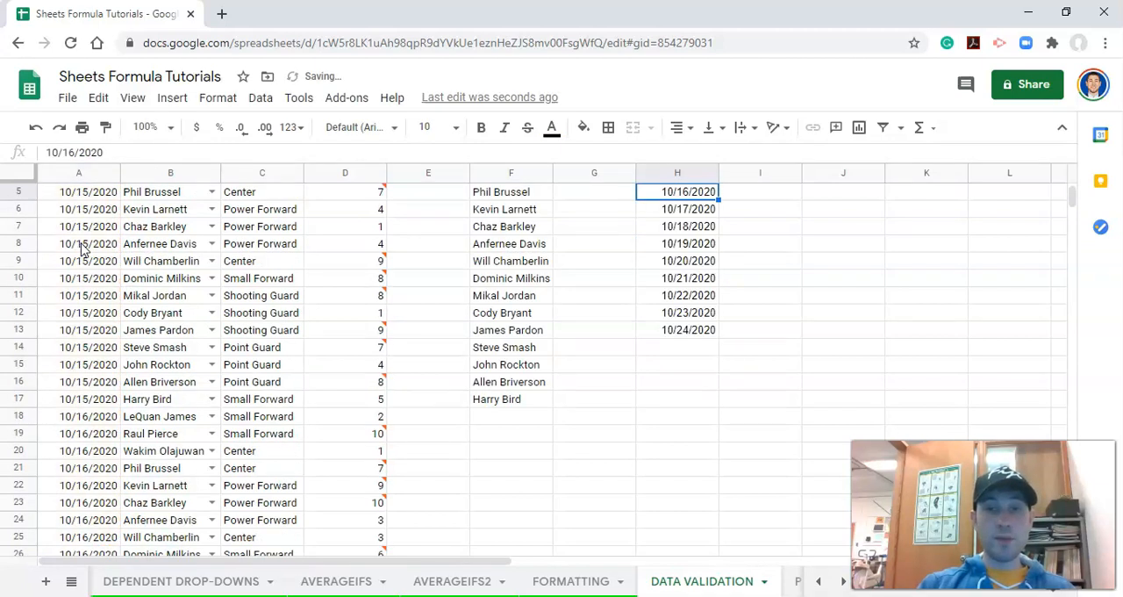
- Start an AVERAGEIFS formula in cell I4 with the exertion ratings in column D as the range to average
{"action": "key", "text": "Up"}
{"action": "key", "text": "Up"}
{"action": "key", "text": "Up"}
{"action": "key", "text": "Up"}
{"action": "key", "text": "Down"}
{"action": "key", "text": "Down"}
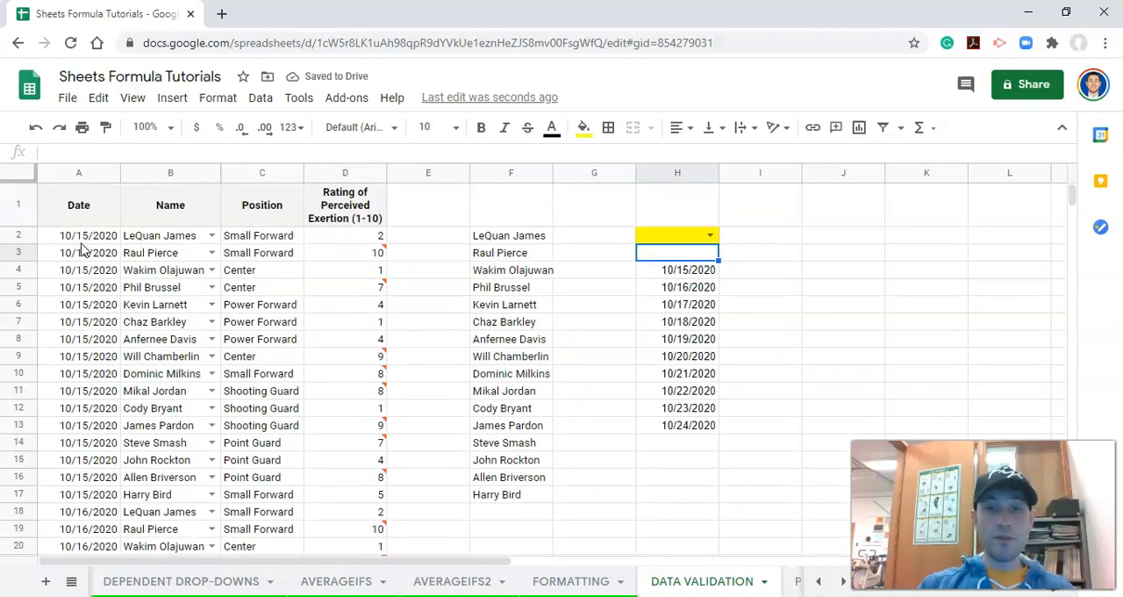
{"action": "key", "text": "Down"}
{"action": "key", "text": "Right"}
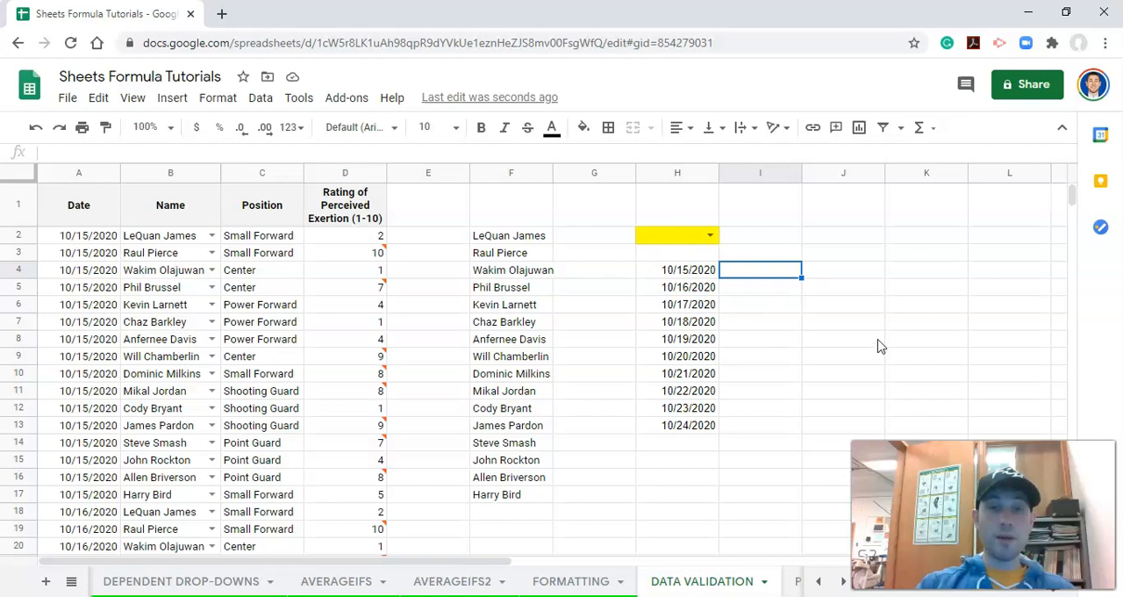
{"action": "type", "text": "=AVERAGEIFS("}
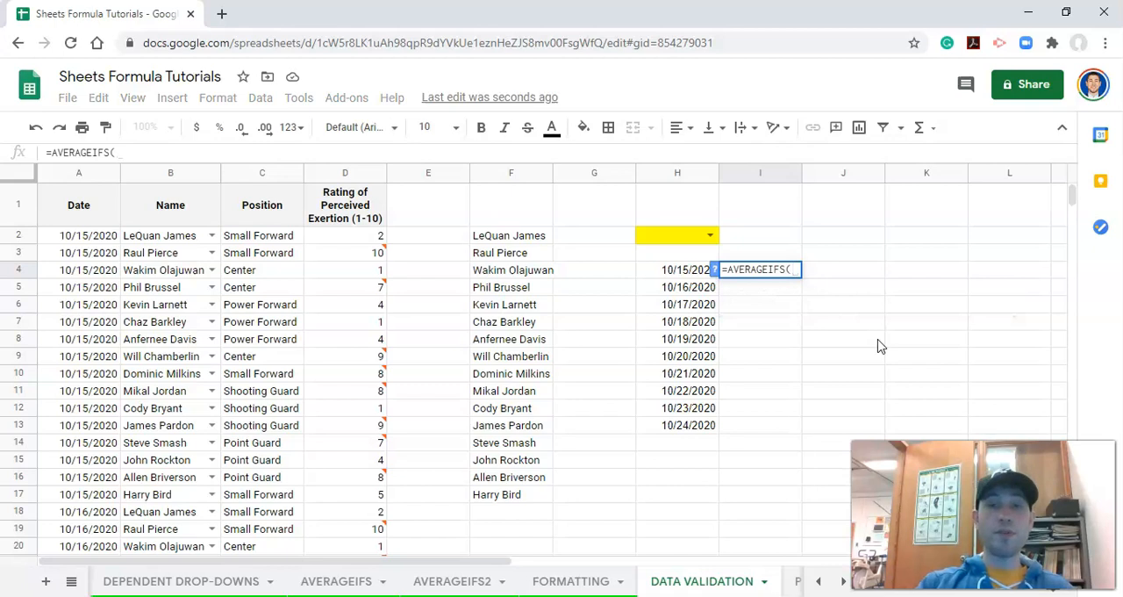
{"action": "left_click", "coordinate": [714, 270]}
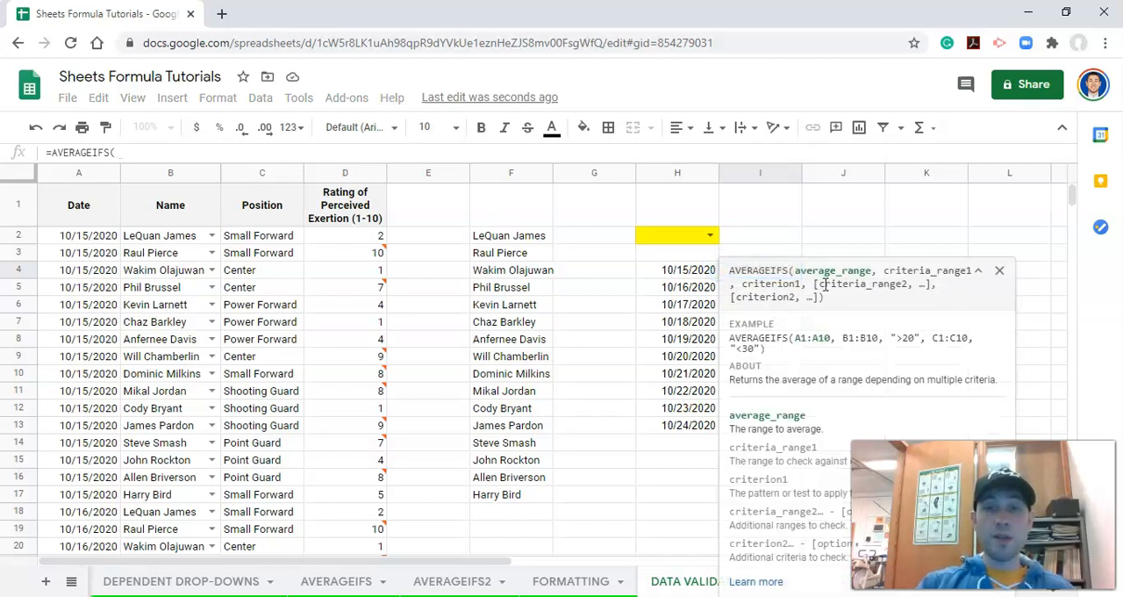
{"action": "left_click", "coordinate": [344, 178]}
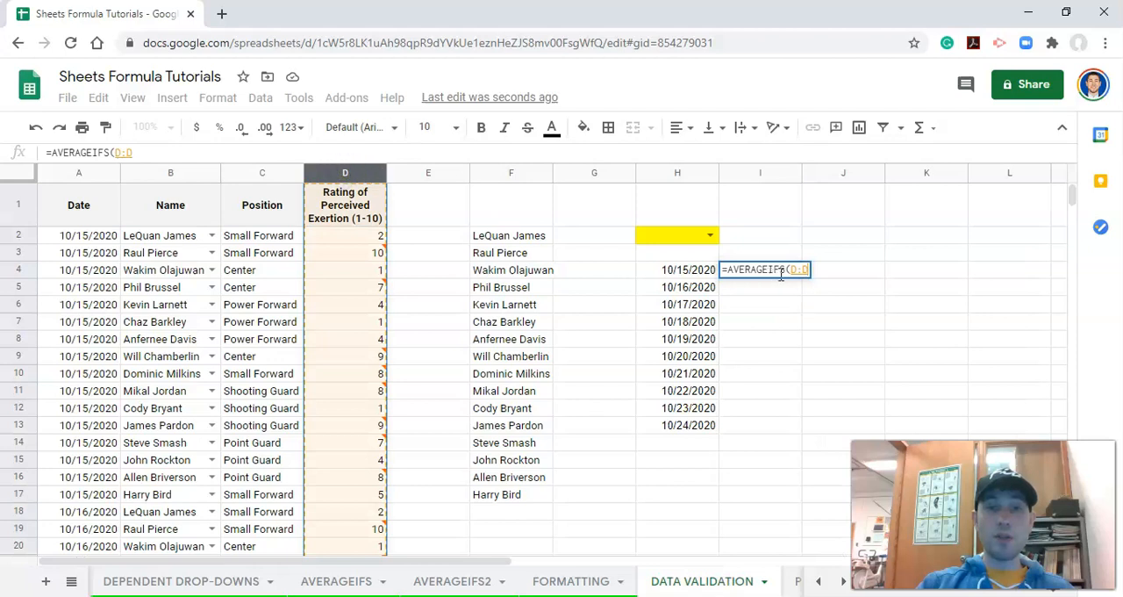
{"action": "type", "text": ","}
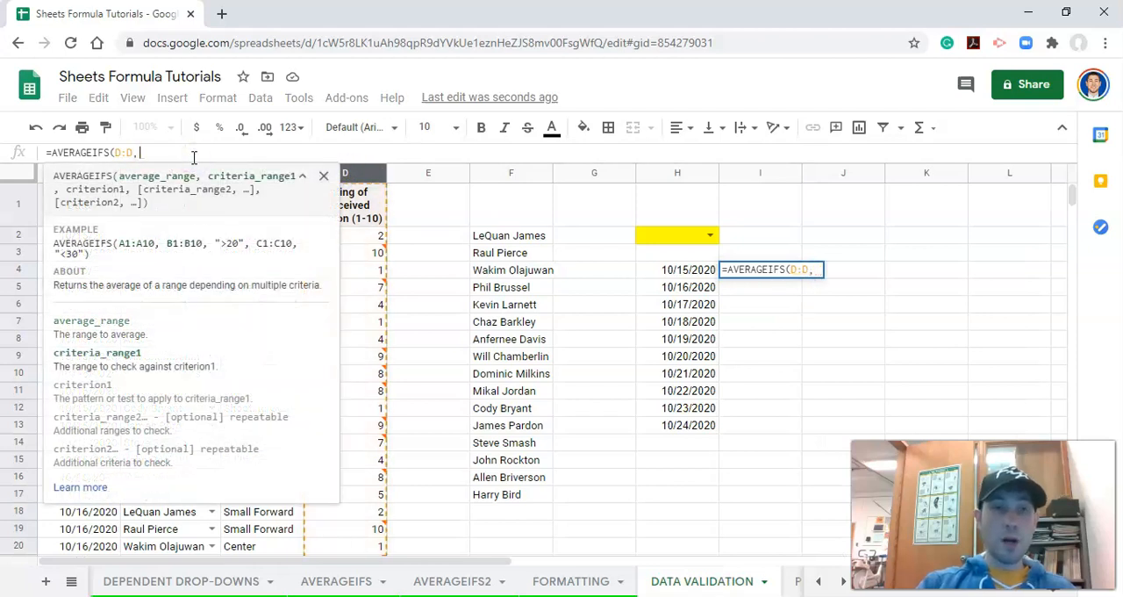
{"action": "left_click", "coordinate": [302, 178]}
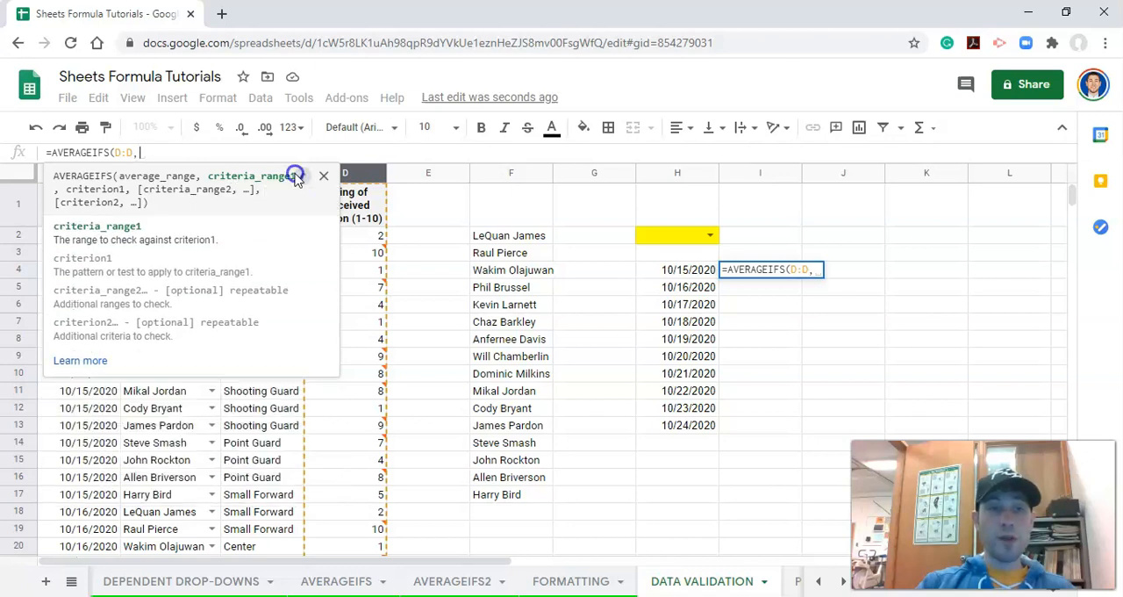
- Add the name criterion to the formula, matching column B against the absolute reference $H$2
{"action": "left_click", "coordinate": [172, 173]}
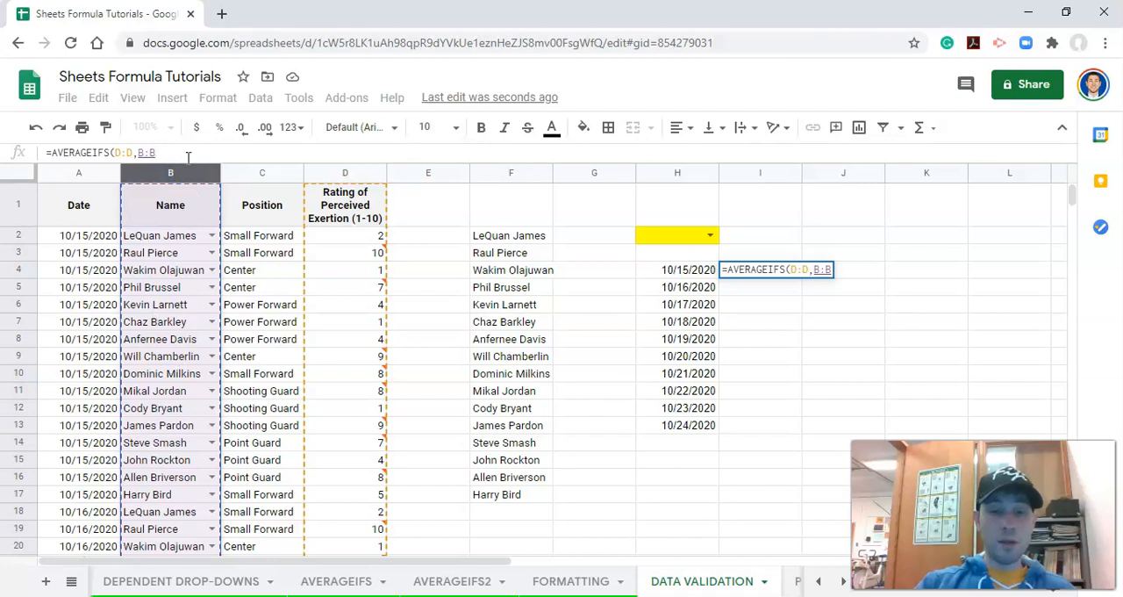
{"action": "type", "text": ","}
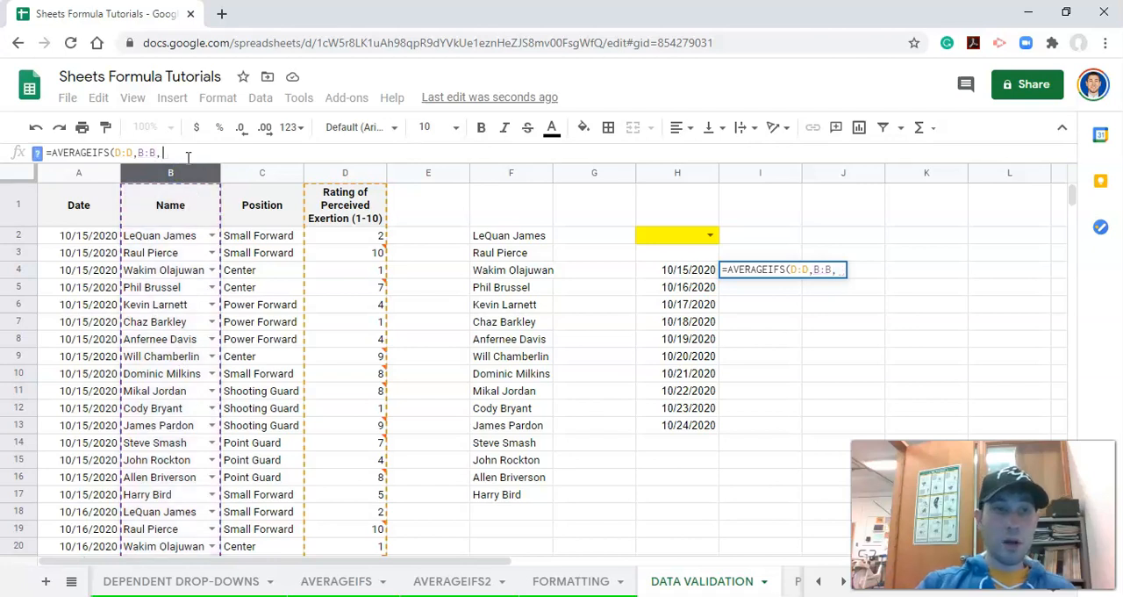
{"action": "left_click", "coordinate": [665, 239]}
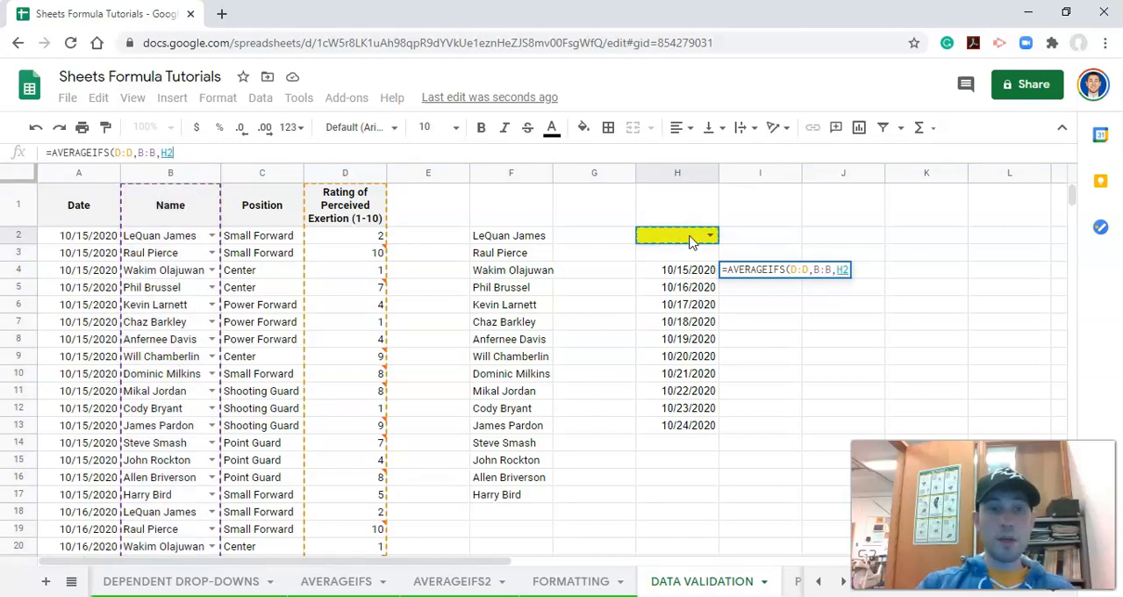
{"action": "left_click", "coordinate": [164, 154]}
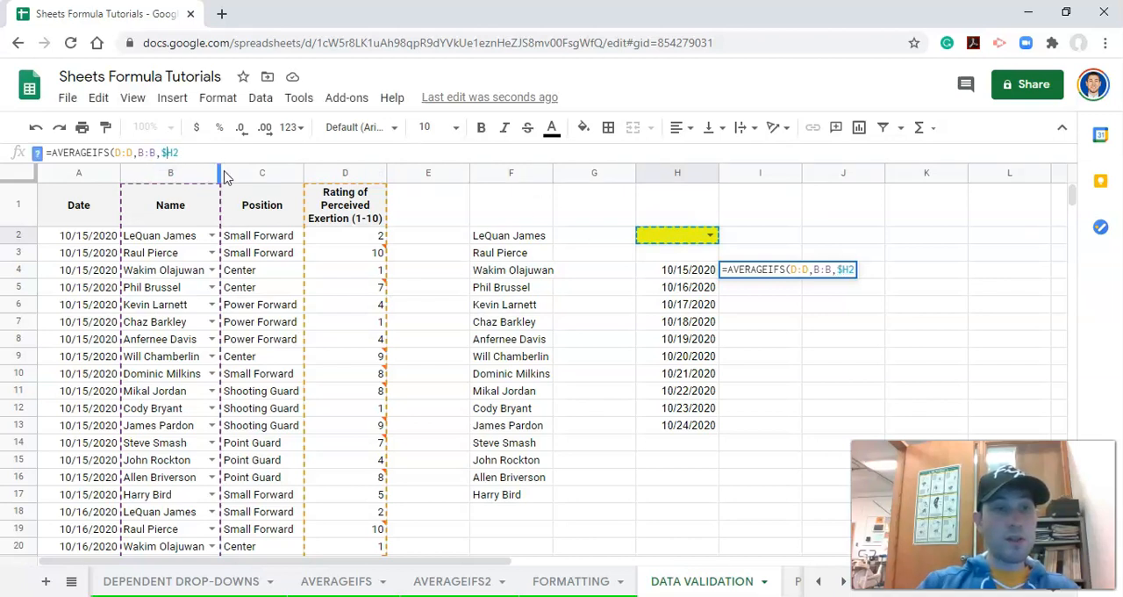
{"action": "type", "text": "$2"}
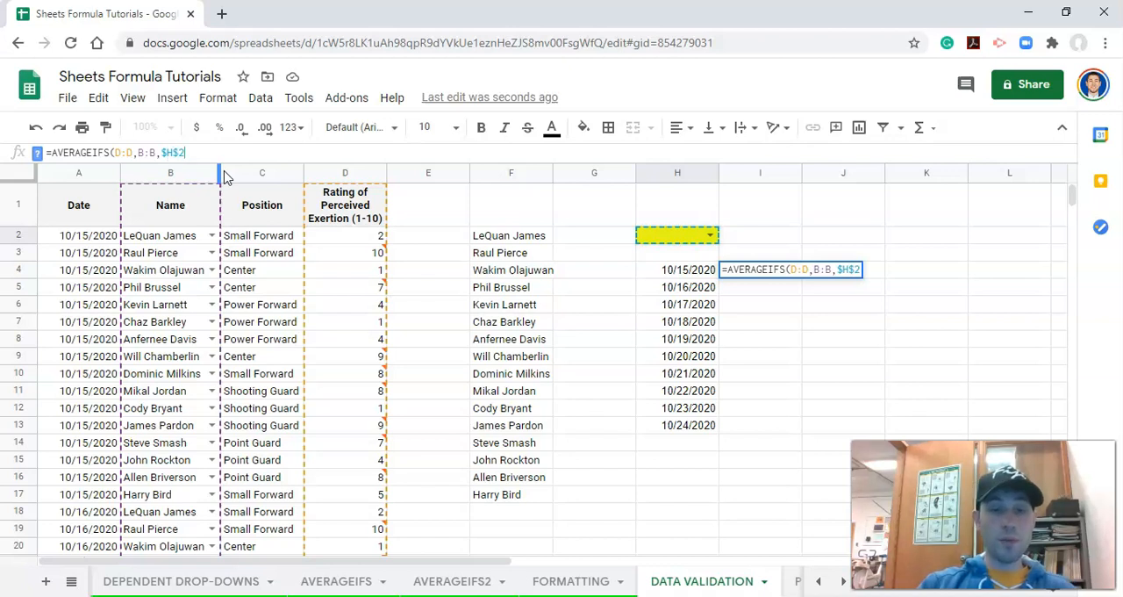
{"action": "type", "text": ","}
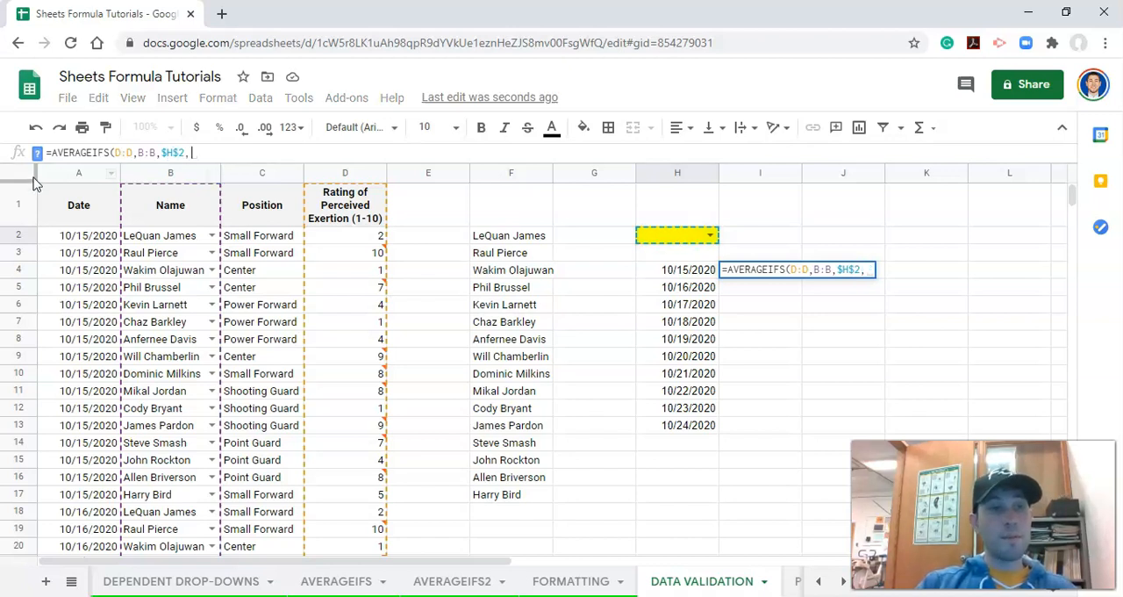
- Add the date criterion matching column A against $H4, and complete the AVERAGEIFS formula
{"action": "left_click", "coordinate": [36, 156]}
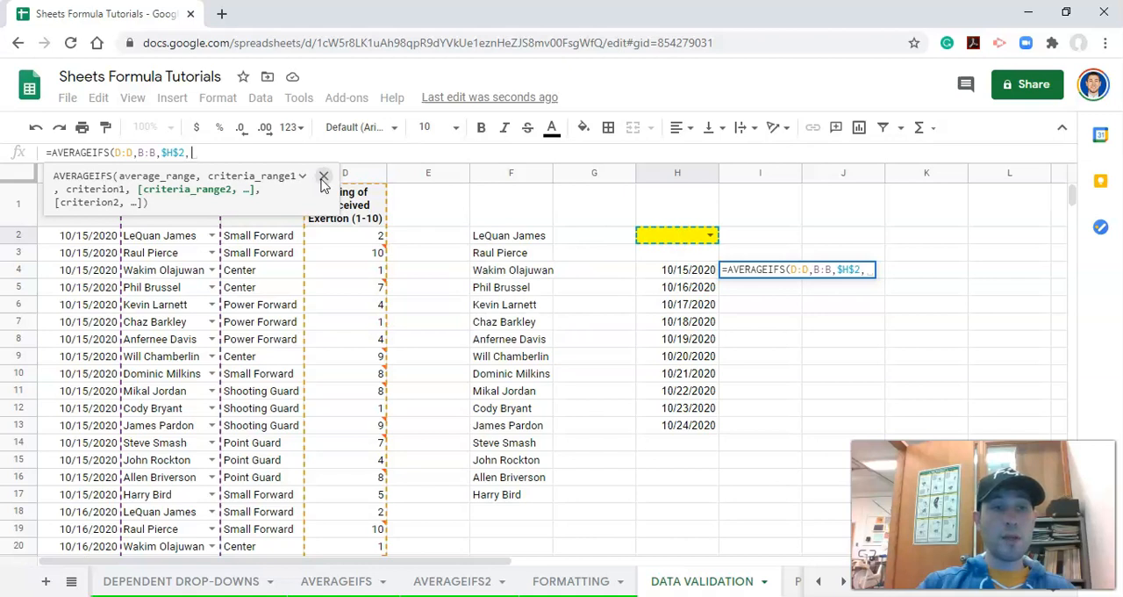
{"action": "left_click", "coordinate": [324, 176]}
{"action": "left_click", "coordinate": [106, 172]}
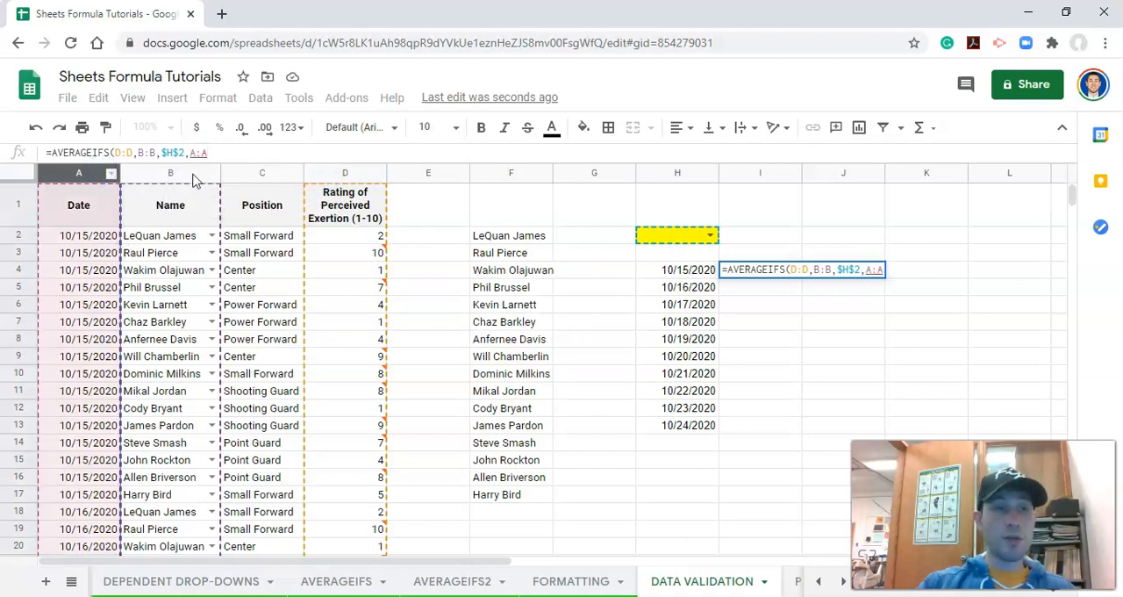
{"action": "type", "text": ","}
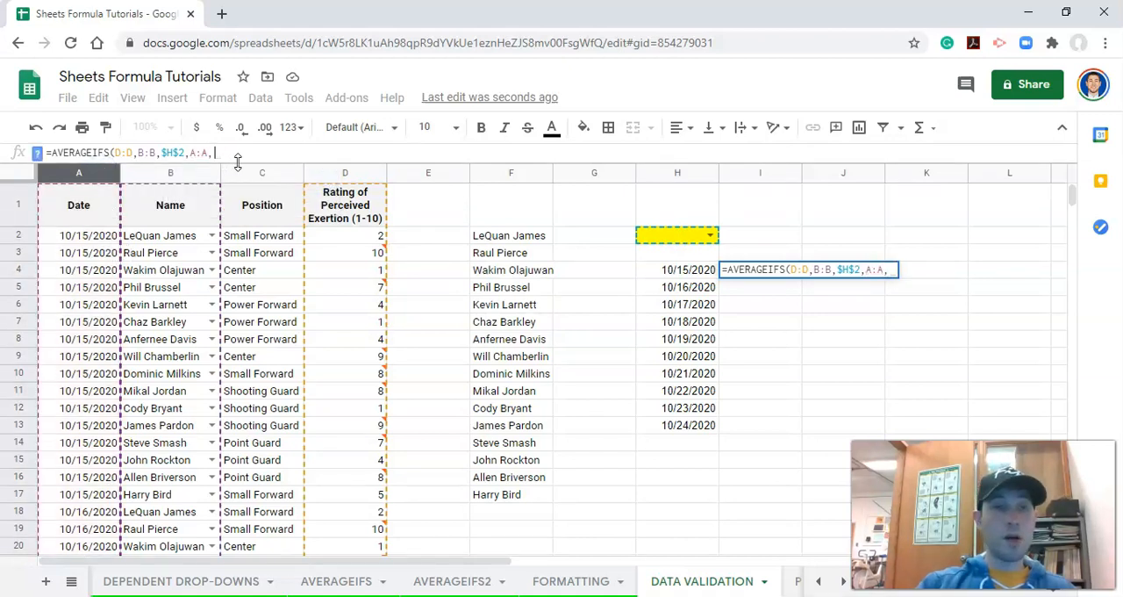
{"action": "left_click", "coordinate": [677, 273]}
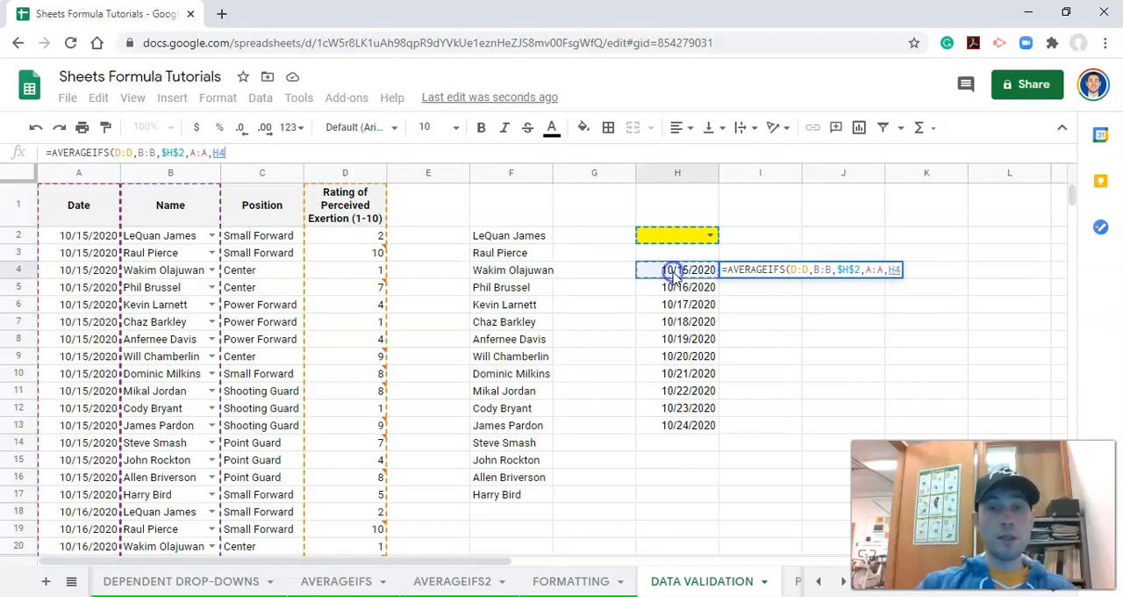
{"action": "left_click", "coordinate": [216, 152]}
{"action": "type", "text": "$"}
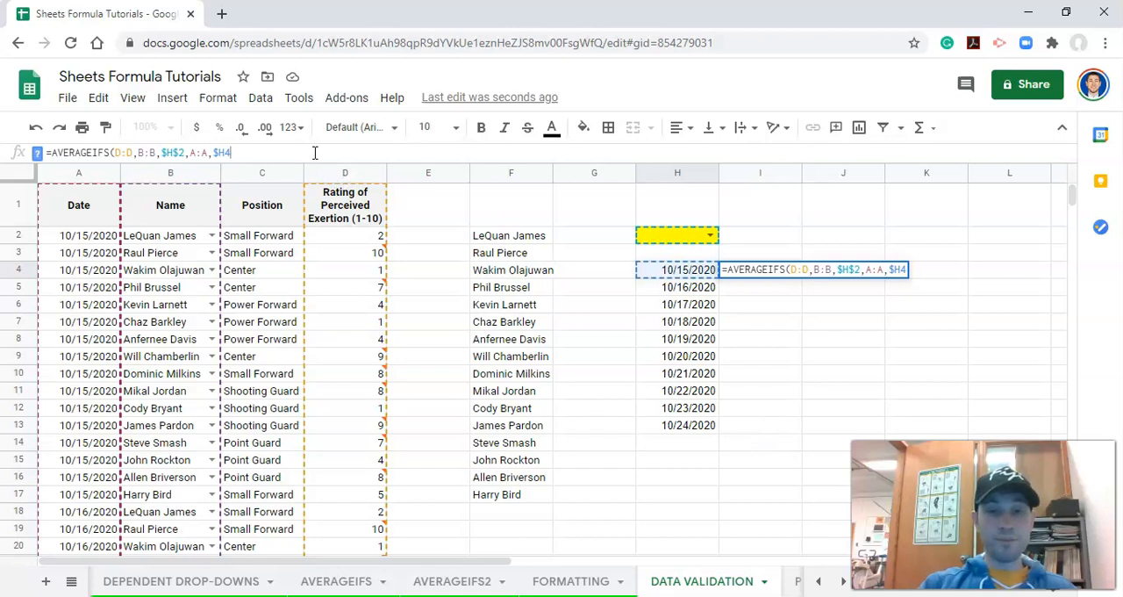
{"action": "type", "text": ")"}
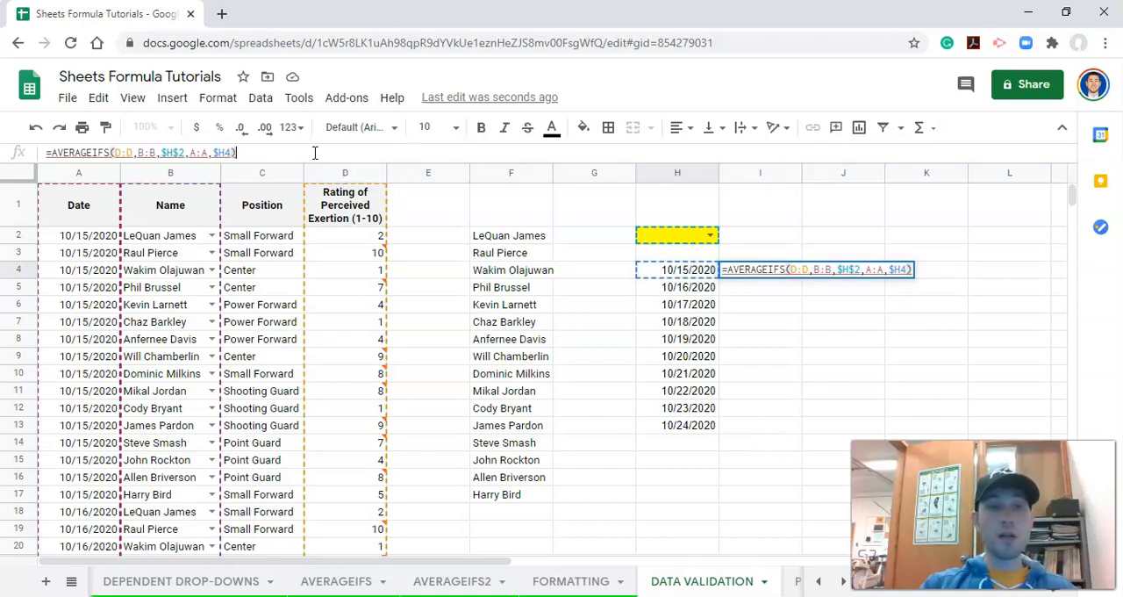
{"action": "key", "text": "Return"}
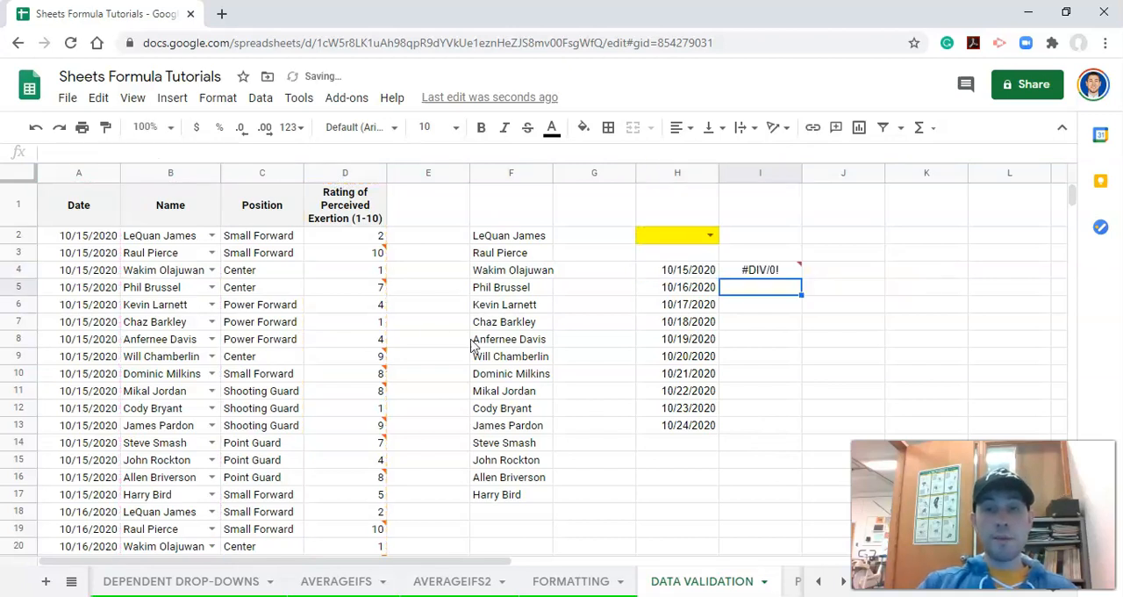
- Choose the first name in the H2 dropdown and fill the formula from I4 down to I13
{"action": "left_click", "coordinate": [709, 235]}
{"action": "left_click", "coordinate": [703, 255]}
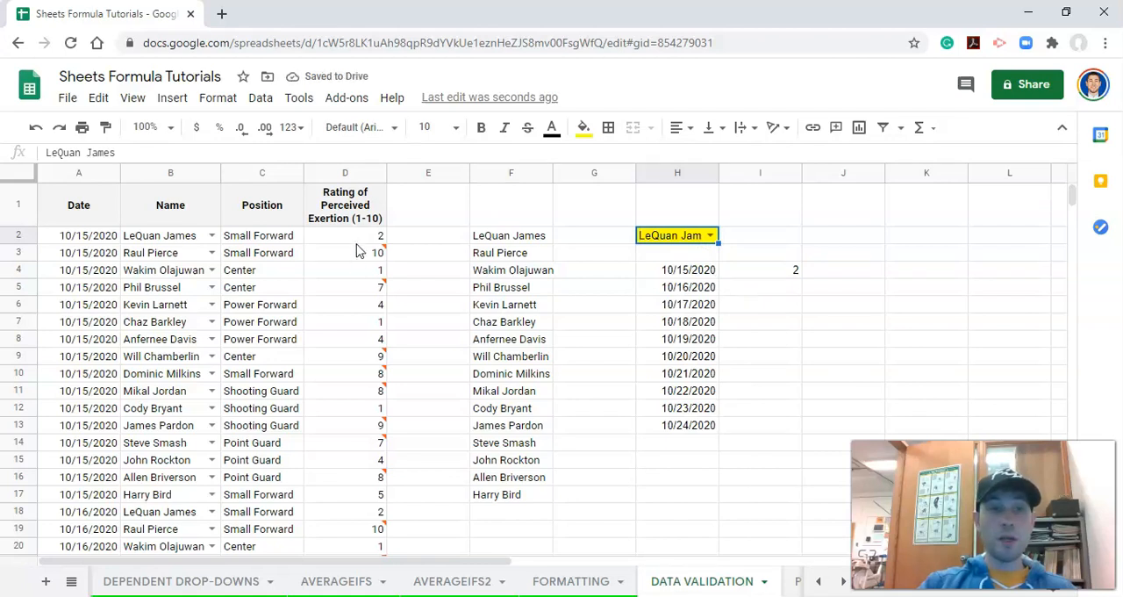
{"action": "left_click", "coordinate": [781, 269]}
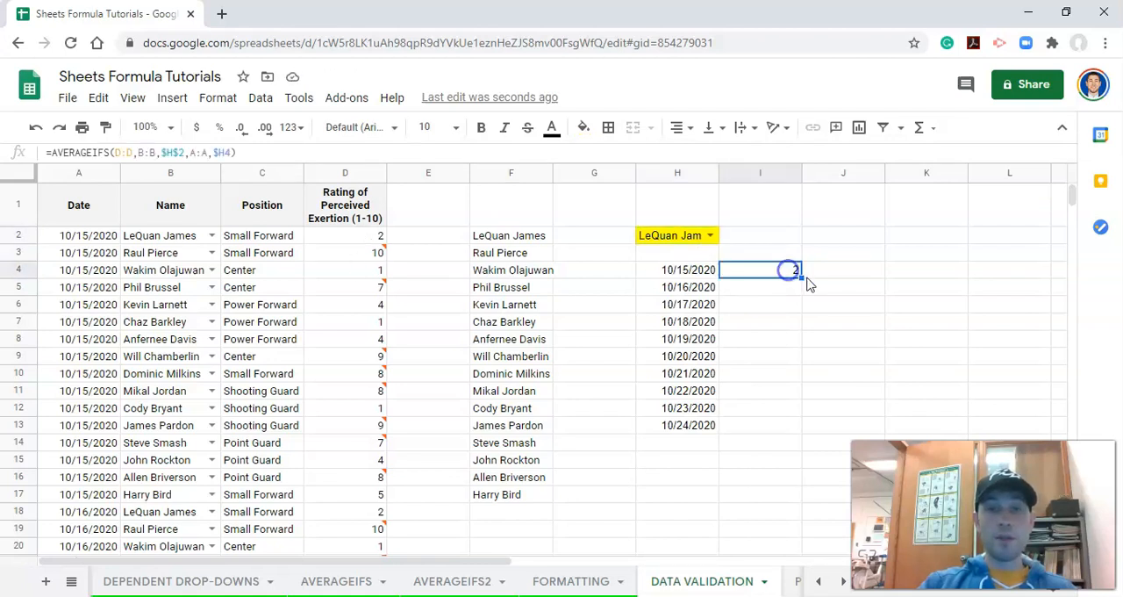
{"action": "left_click_drag", "start_coordinate": [801, 278], "coordinate": [784, 422]}
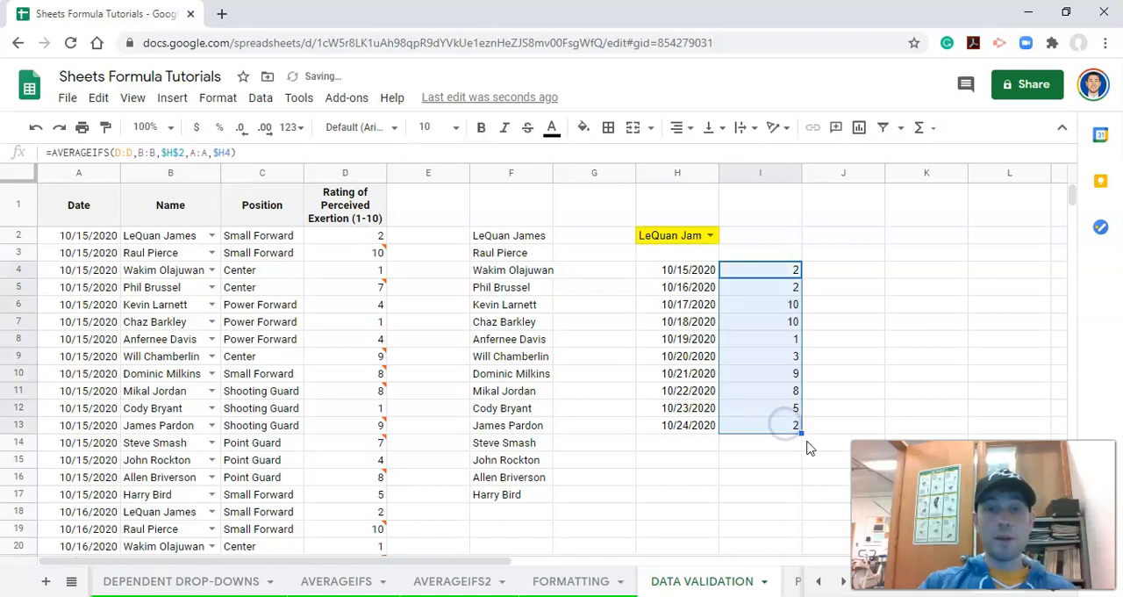
- Compare the 10/17/2020 result in I6 with the selected player's original rating in D34
{"action": "left_click", "coordinate": [778, 305]}
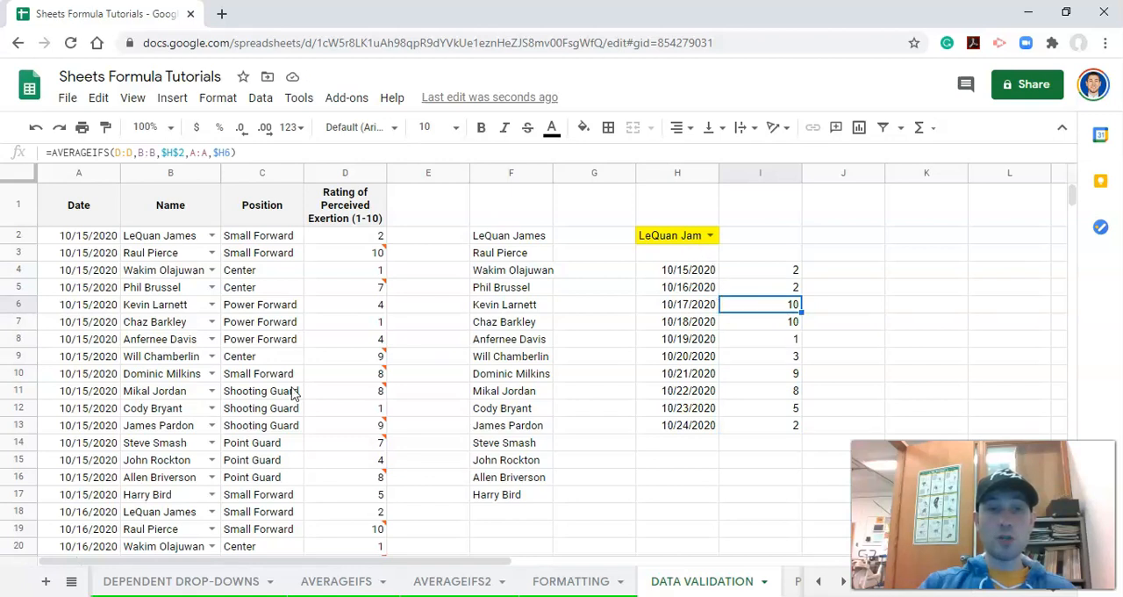
{"action": "scroll", "coordinate": [285, 400], "scroll_direction": "down", "scroll_amount": 5}
{"action": "scroll", "coordinate": [282, 405], "scroll_direction": "down", "scroll_amount": 1}
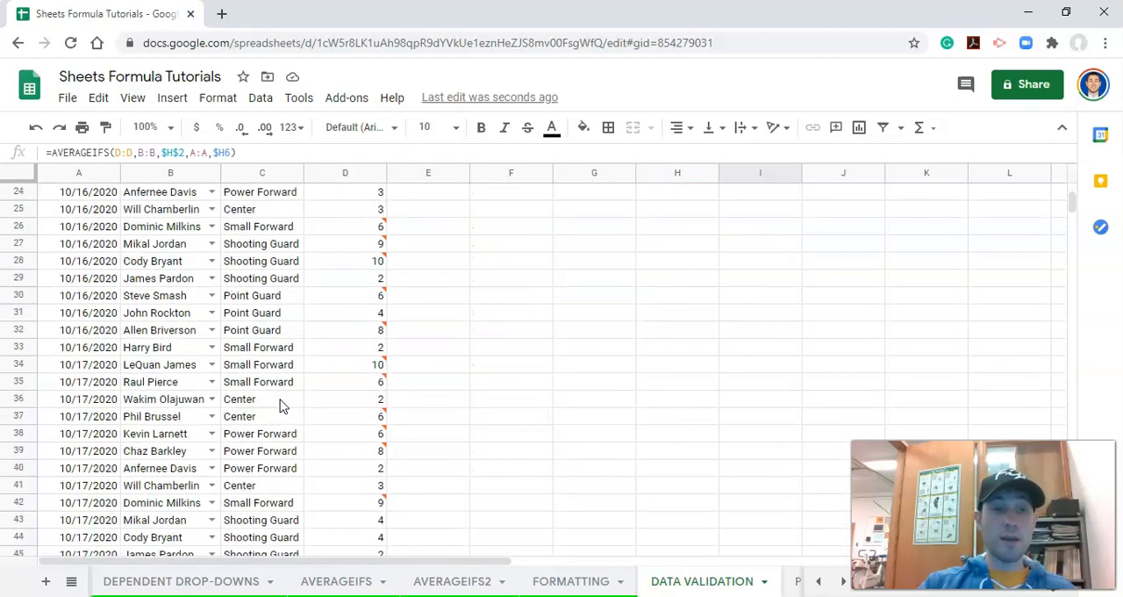
{"action": "left_click_drag", "start_coordinate": [82, 364], "coordinate": [358, 366]}
{"action": "left_click", "coordinate": [359, 365]}
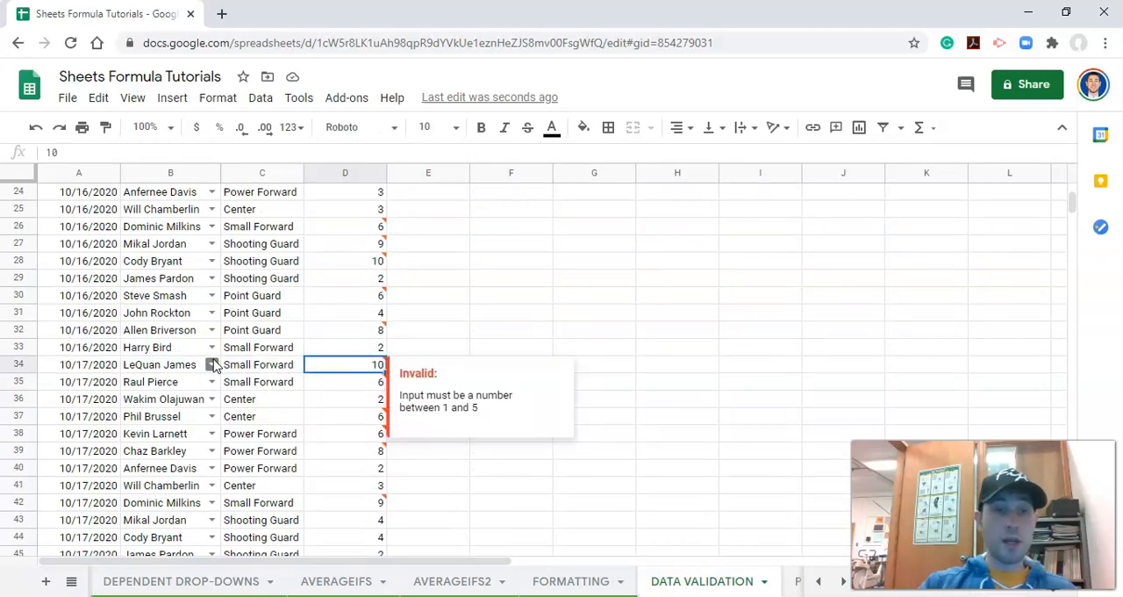
{"action": "scroll", "coordinate": [696, 331], "scroll_direction": "up", "scroll_amount": 8}
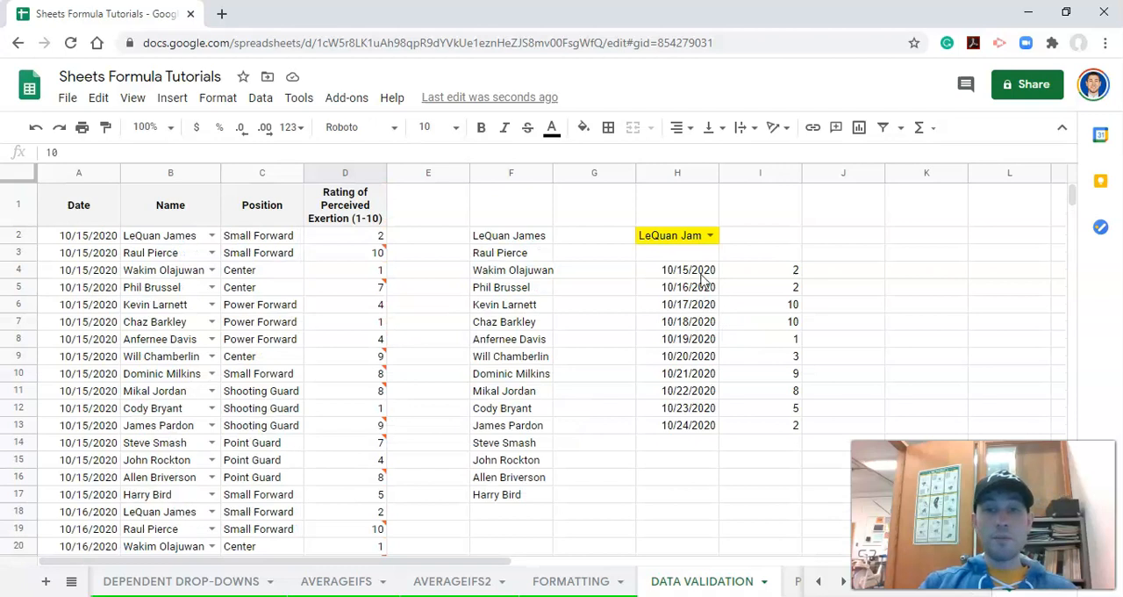
- Insert a chart from the dates and ratings in H4:I13 and change its type to a column chart
{"action": "left_click_drag", "start_coordinate": [681, 275], "coordinate": [794, 428]}
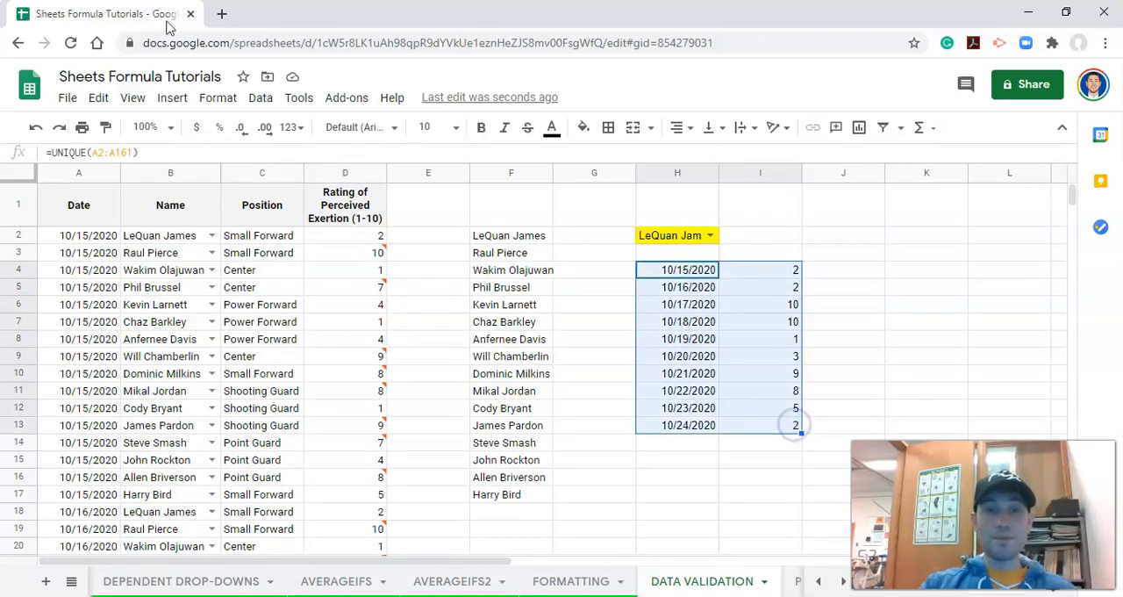
{"action": "left_click", "coordinate": [173, 101]}
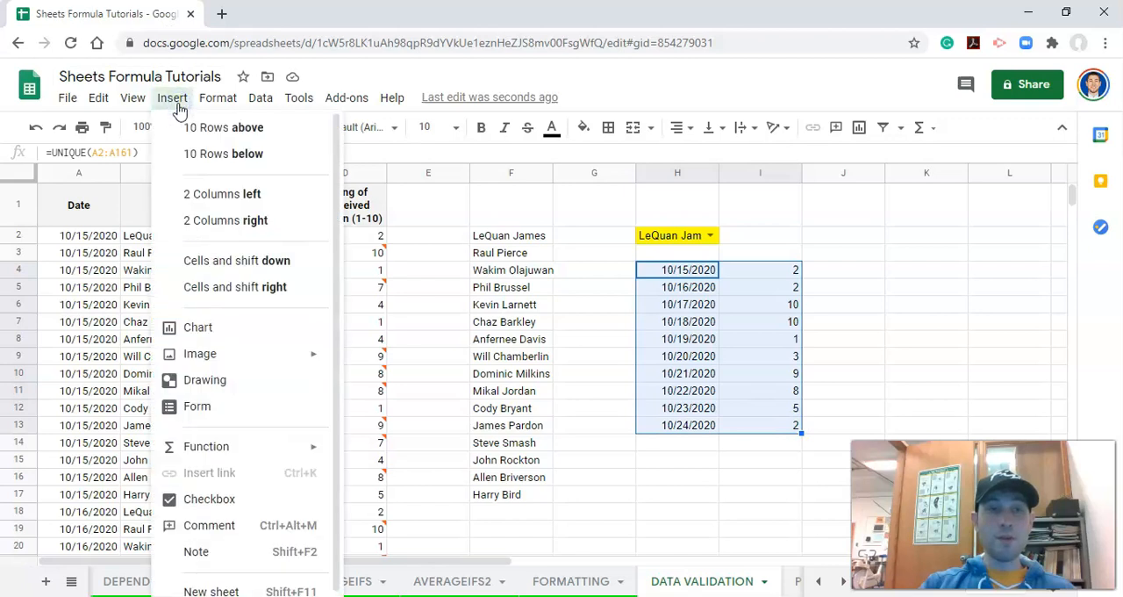
{"action": "left_click", "coordinate": [226, 327]}
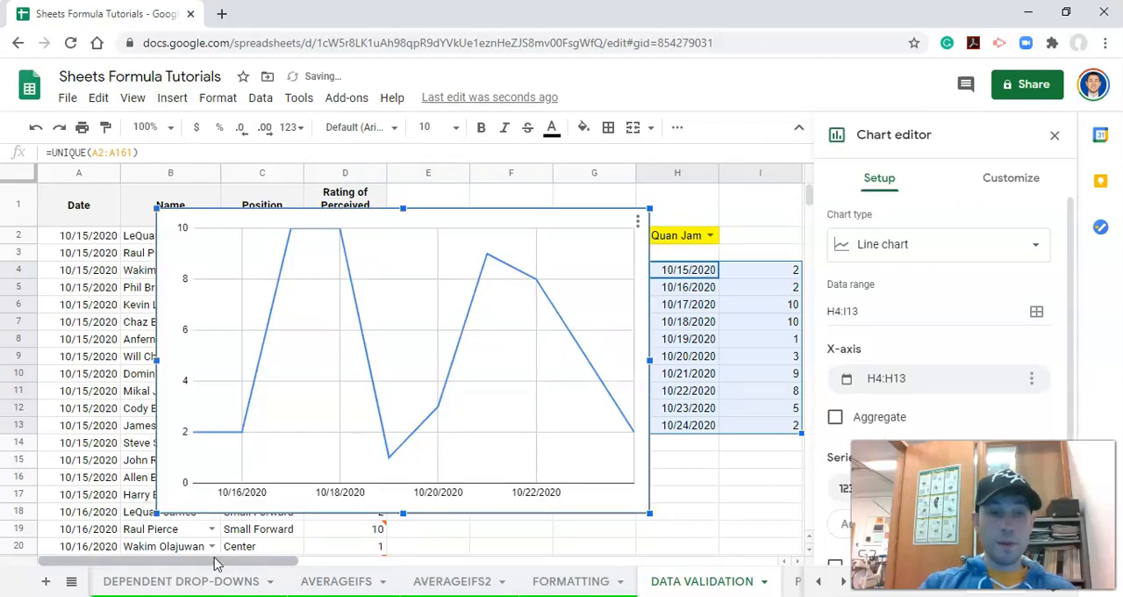
{"action": "left_click", "coordinate": [924, 250]}
{"action": "scroll", "coordinate": [940, 301], "scroll_direction": "down", "scroll_amount": 5}
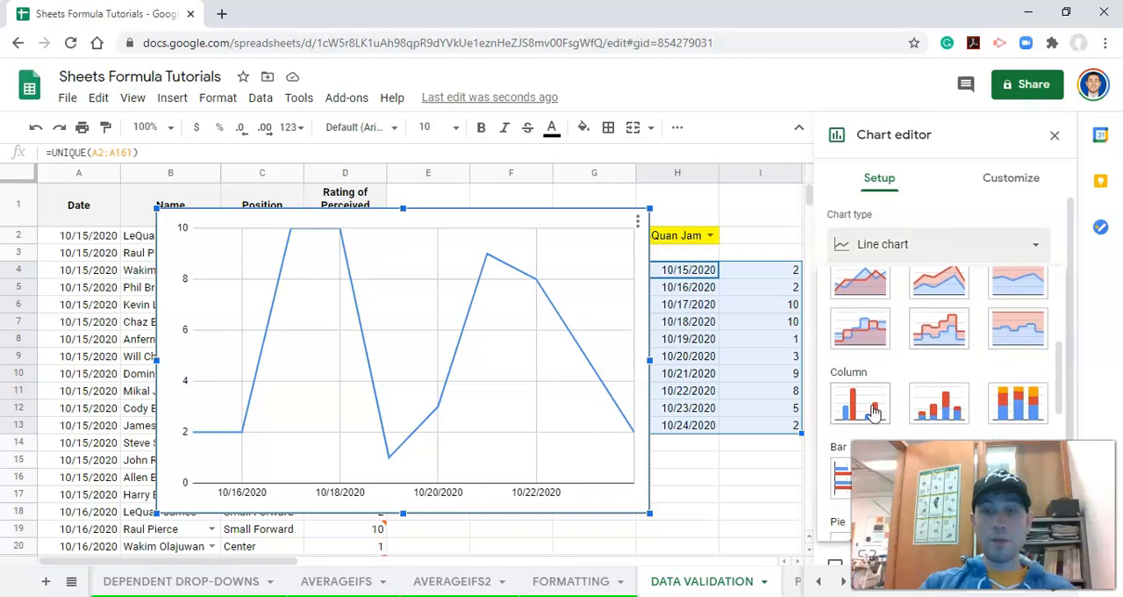
{"action": "left_click", "coordinate": [860, 403]}
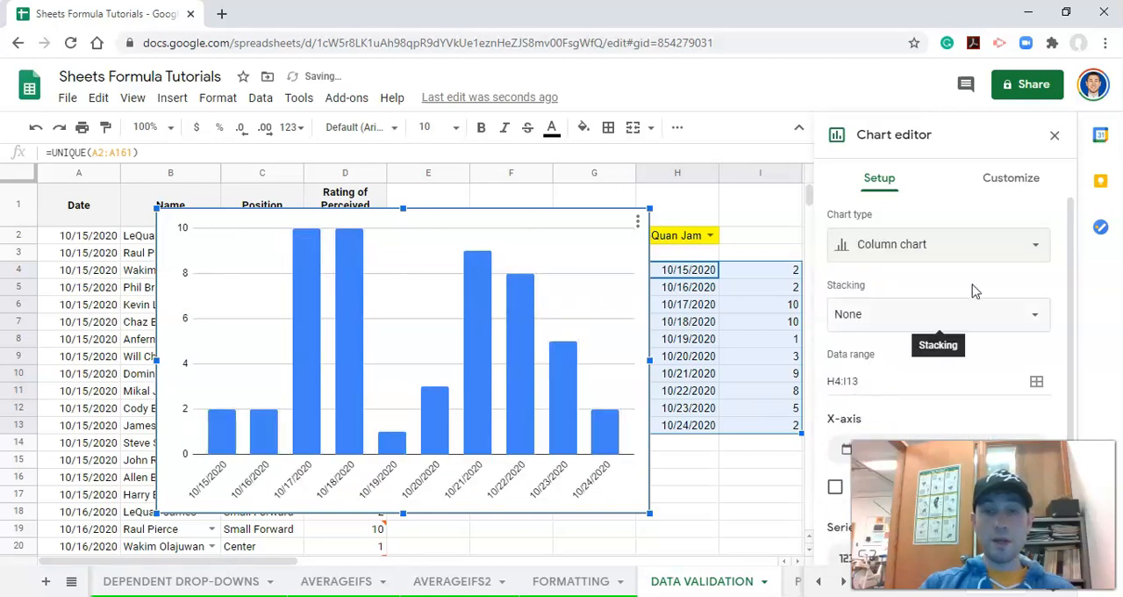
{"action": "left_click", "coordinate": [1054, 136]}
- Move the column chart directly beneath the H2 name dropdown, covering the date and rating table
{"action": "left_click_drag", "start_coordinate": [401, 561], "coordinate": [515, 563]}
{"action": "left_click", "coordinate": [426, 236]}
{"action": "left_click_drag", "start_coordinate": [455, 225], "coordinate": [900, 269]}
{"action": "left_click_drag", "start_coordinate": [468, 558], "coordinate": [691, 562]}
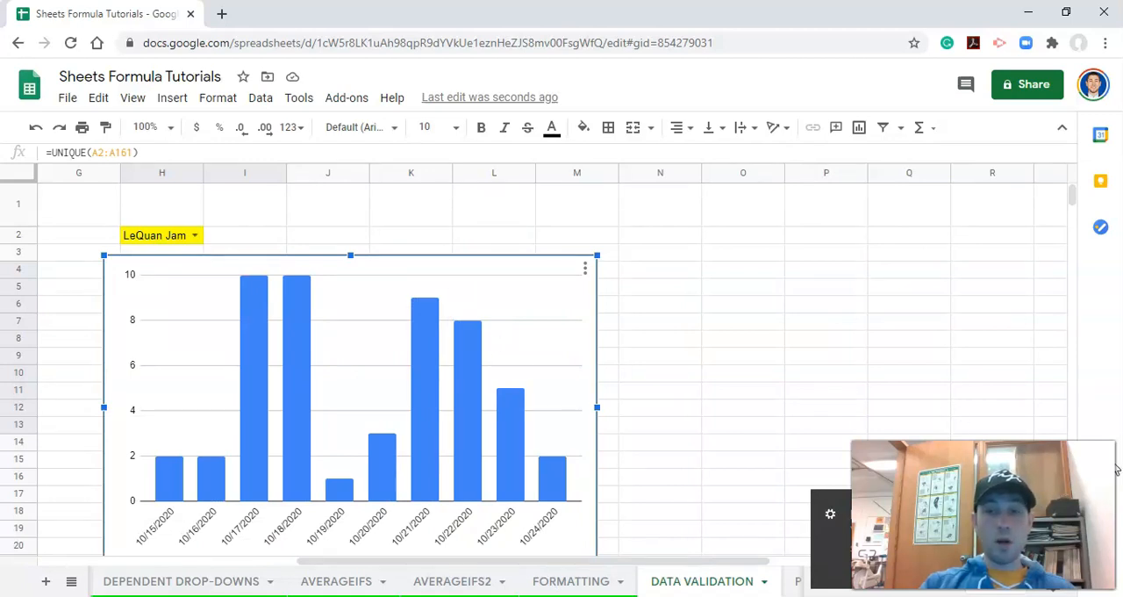
- Test the chart by choosing the second name and then the fourth name in the H2 dropdown
{"action": "left_click", "coordinate": [196, 235]}
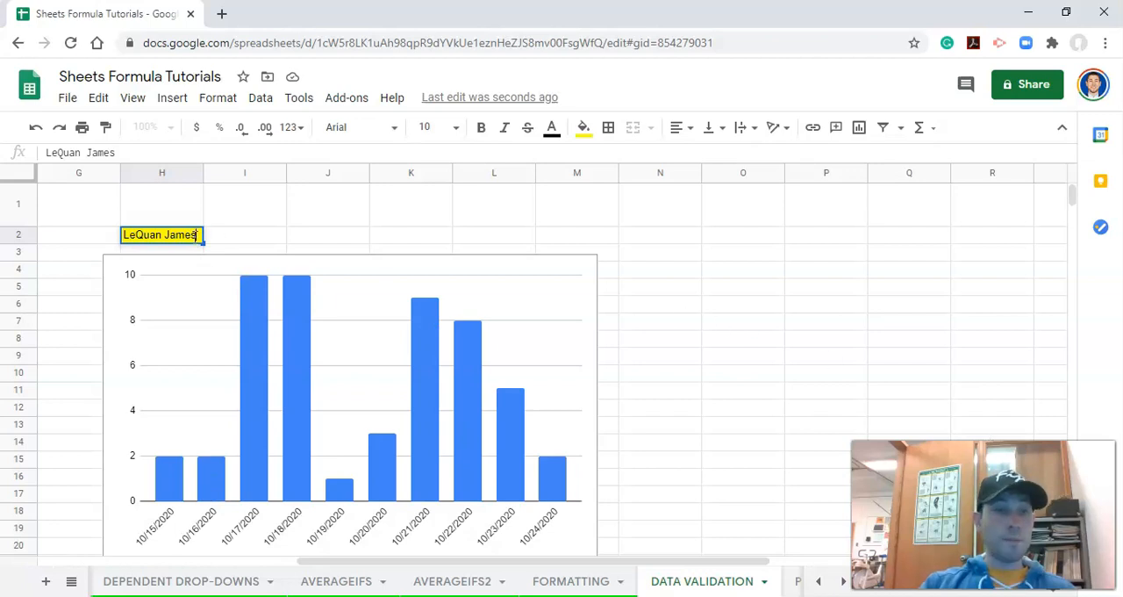
{"action": "left_click", "coordinate": [258, 216]}
{"action": "left_click", "coordinate": [187, 235]}
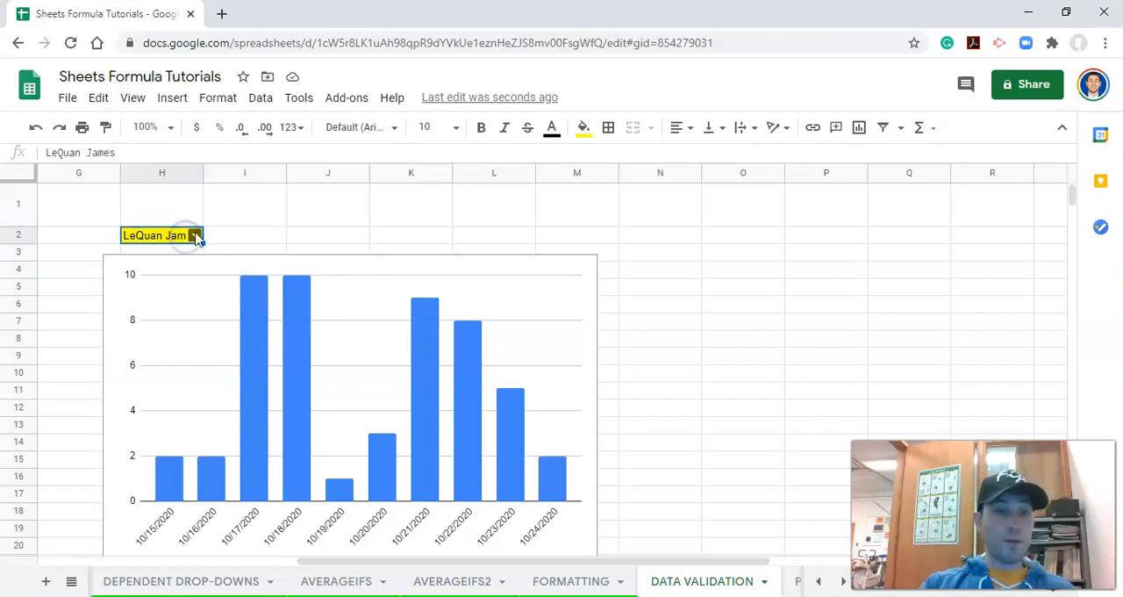
{"action": "left_click", "coordinate": [184, 279]}
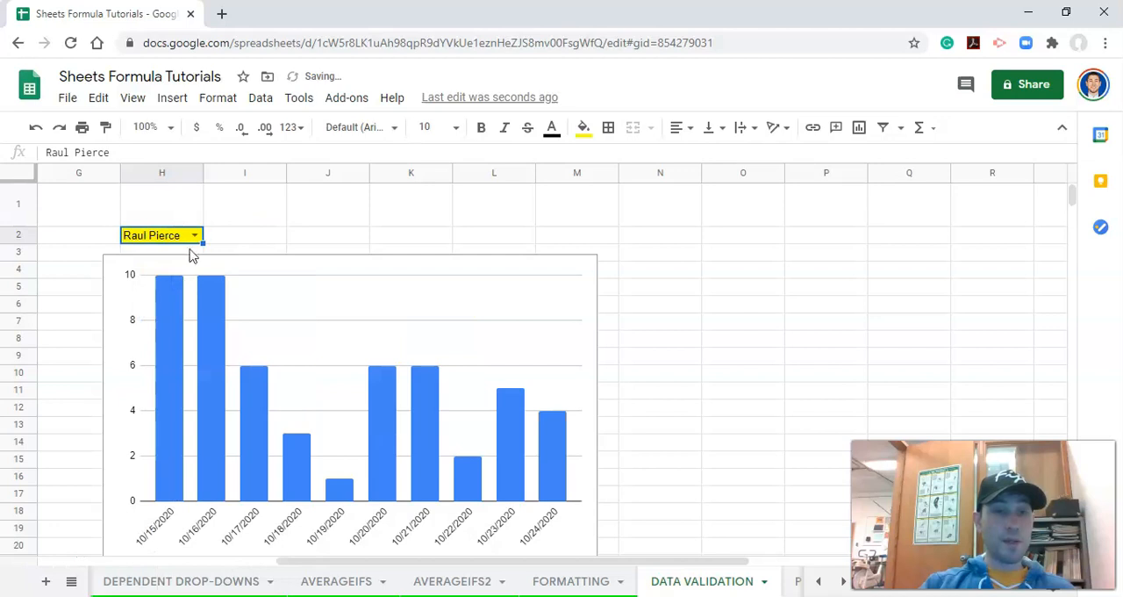
{"action": "left_click", "coordinate": [195, 235]}
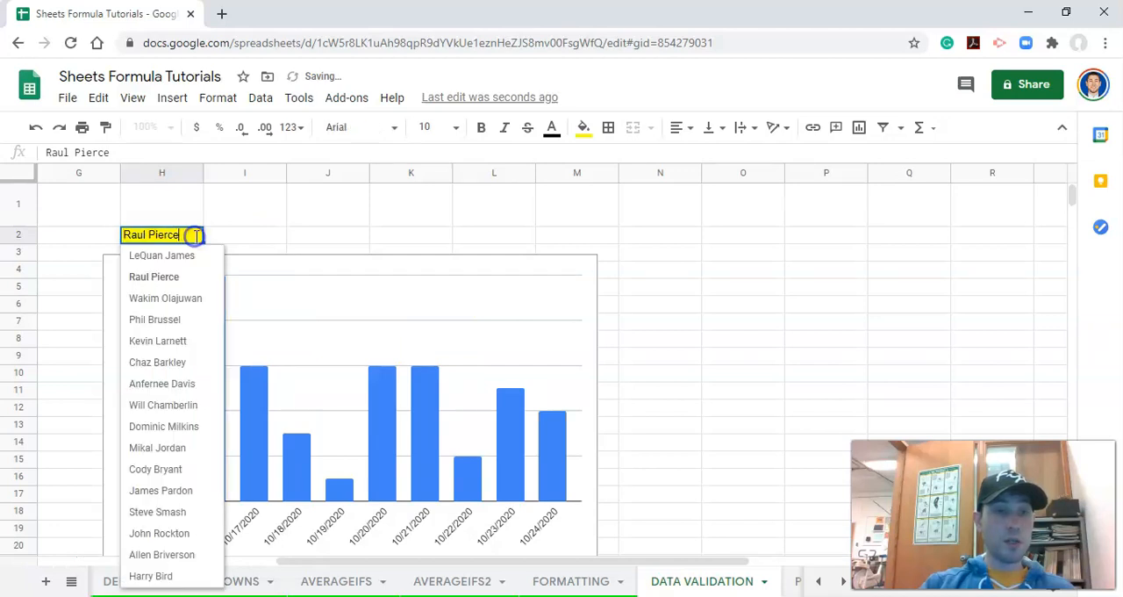
{"action": "left_click", "coordinate": [188, 321]}
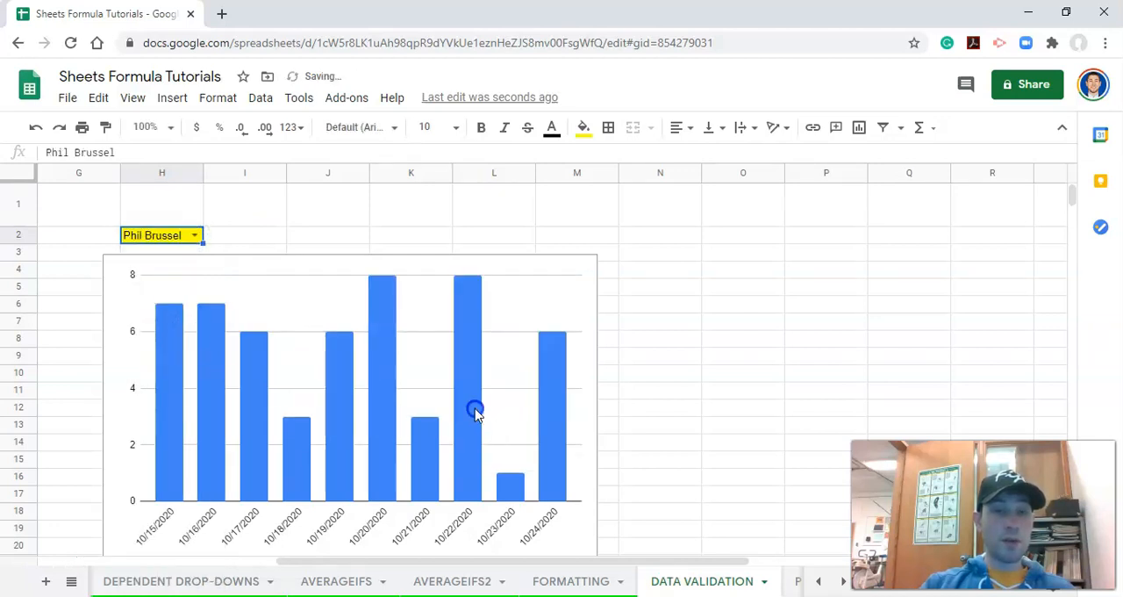
- Turn on data labels for the column series of the chart
{"action": "left_click", "coordinate": [474, 409]}
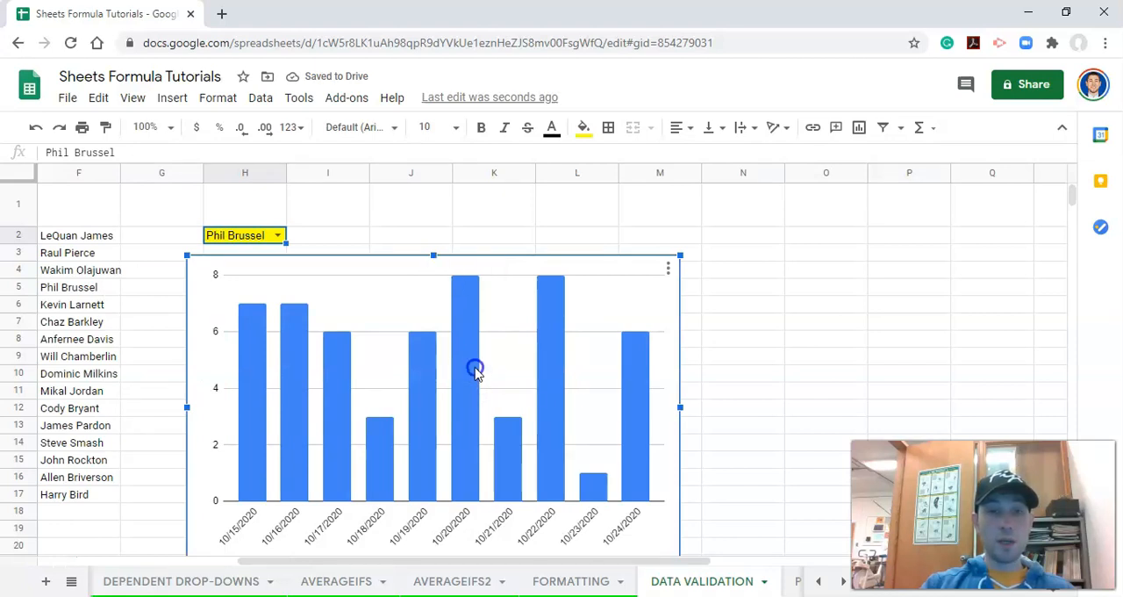
{"action": "double_click", "coordinate": [474, 373]}
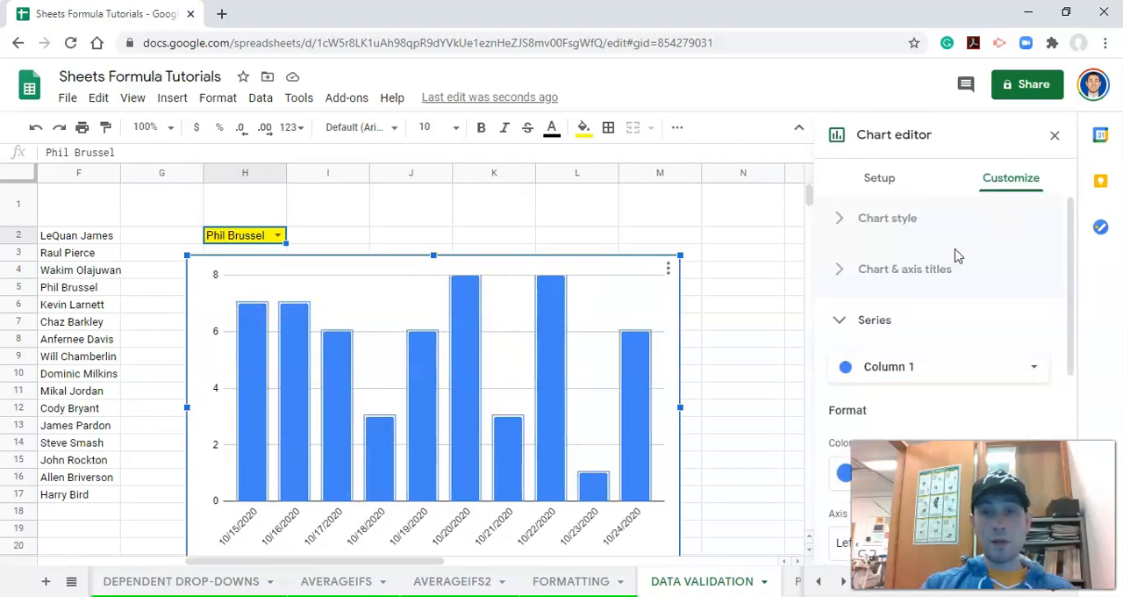
{"action": "scroll", "coordinate": [948, 321], "scroll_direction": "down", "scroll_amount": 3}
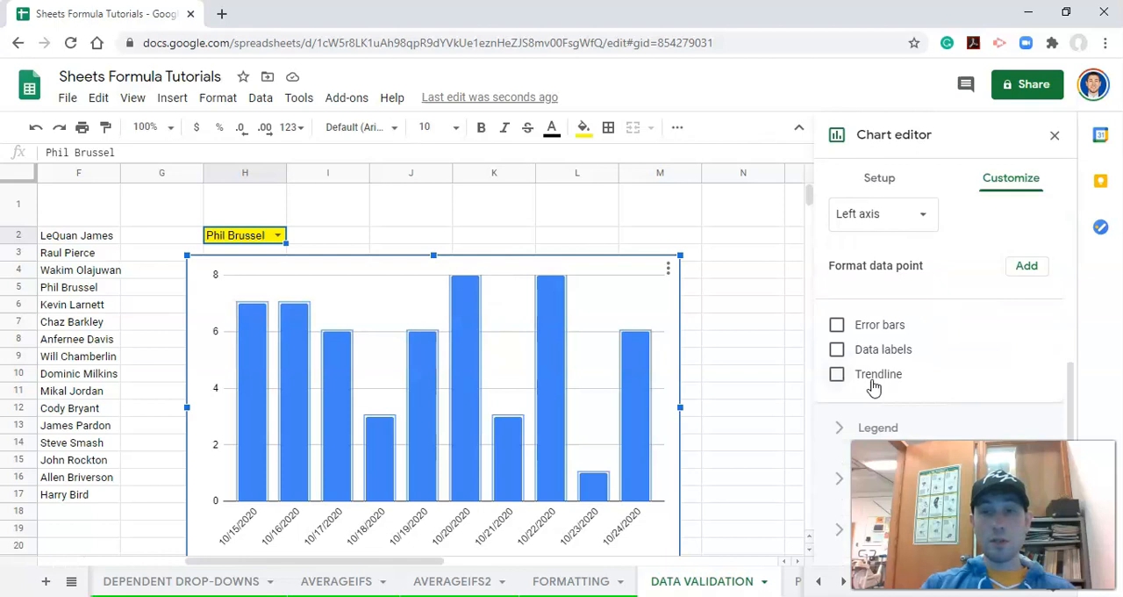
{"action": "left_click", "coordinate": [836, 349]}
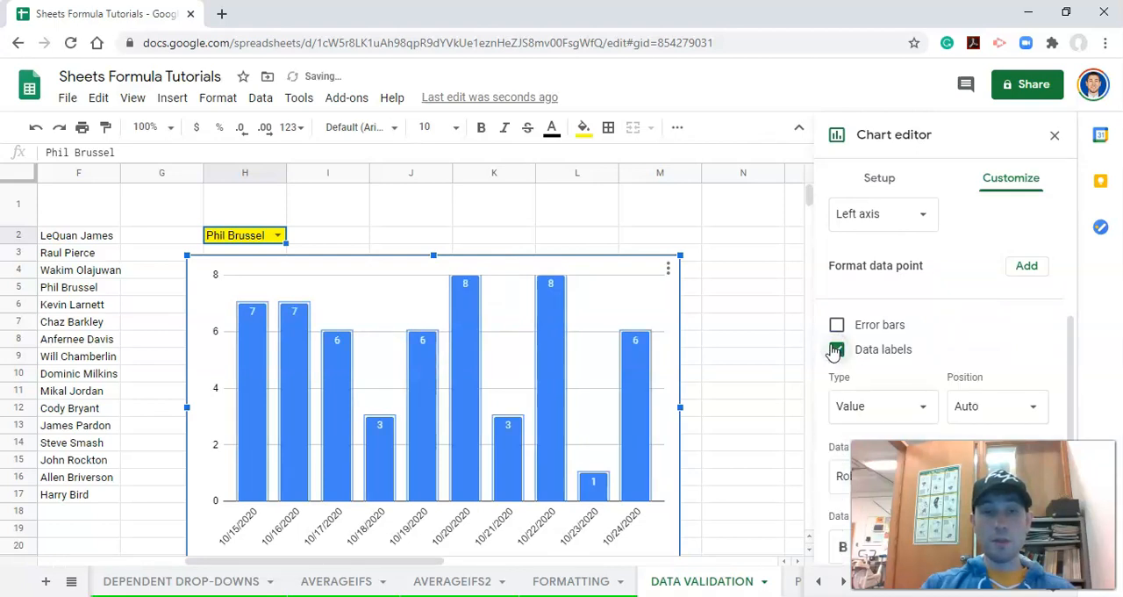
- Switch the H2 dropdown to the second, twelfth and fourteenth names to check the labelled chart for each player
{"action": "left_click", "coordinate": [277, 235]}
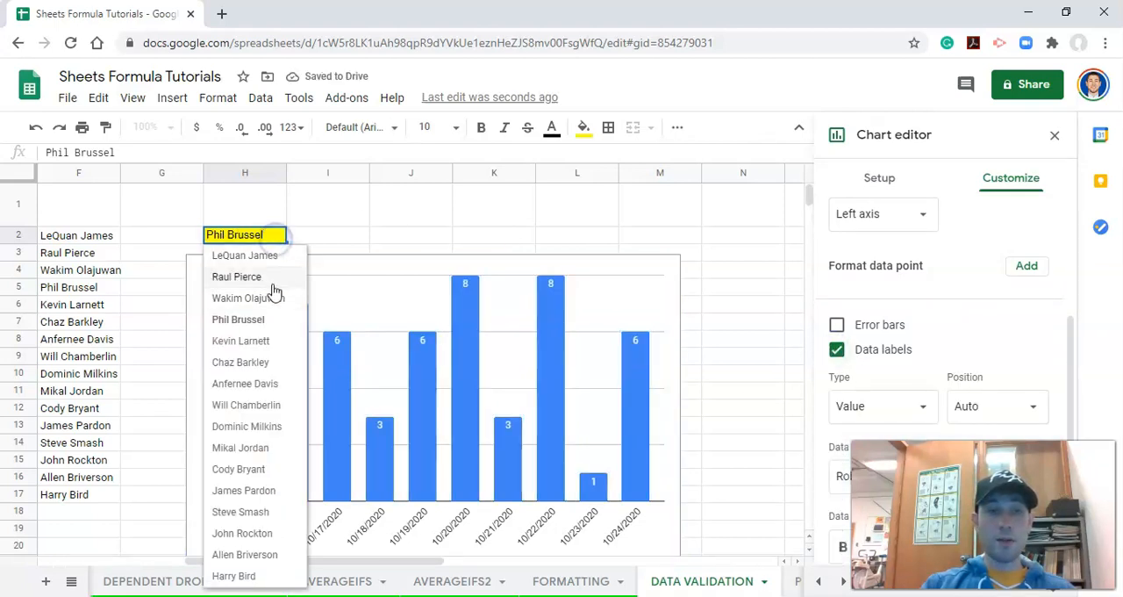
{"action": "left_click", "coordinate": [273, 277]}
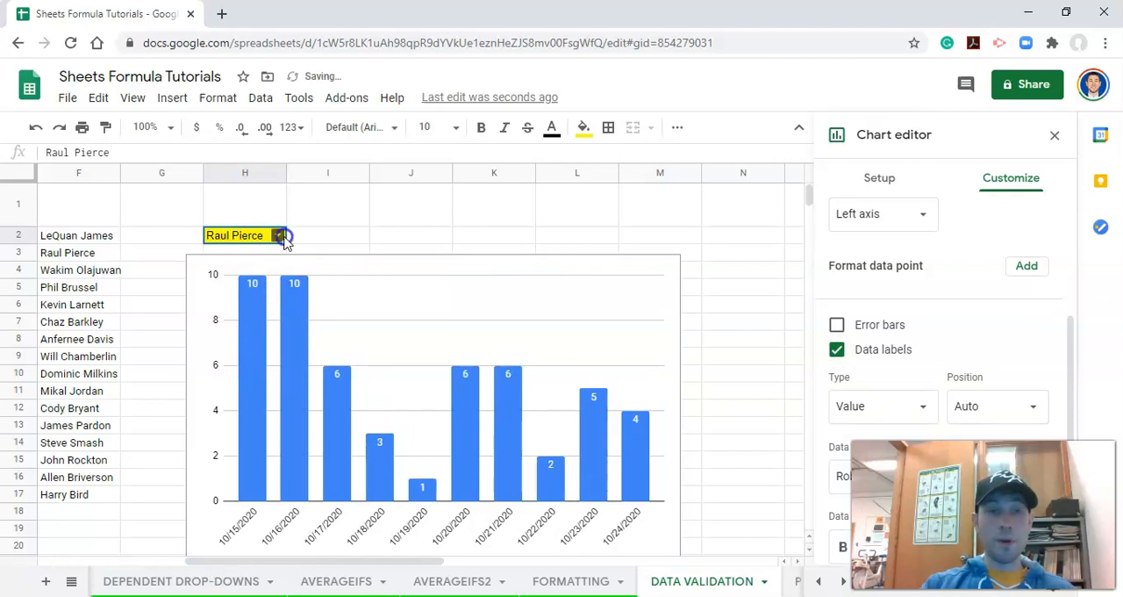
{"action": "left_click", "coordinate": [282, 239]}
{"action": "left_click", "coordinate": [276, 491]}
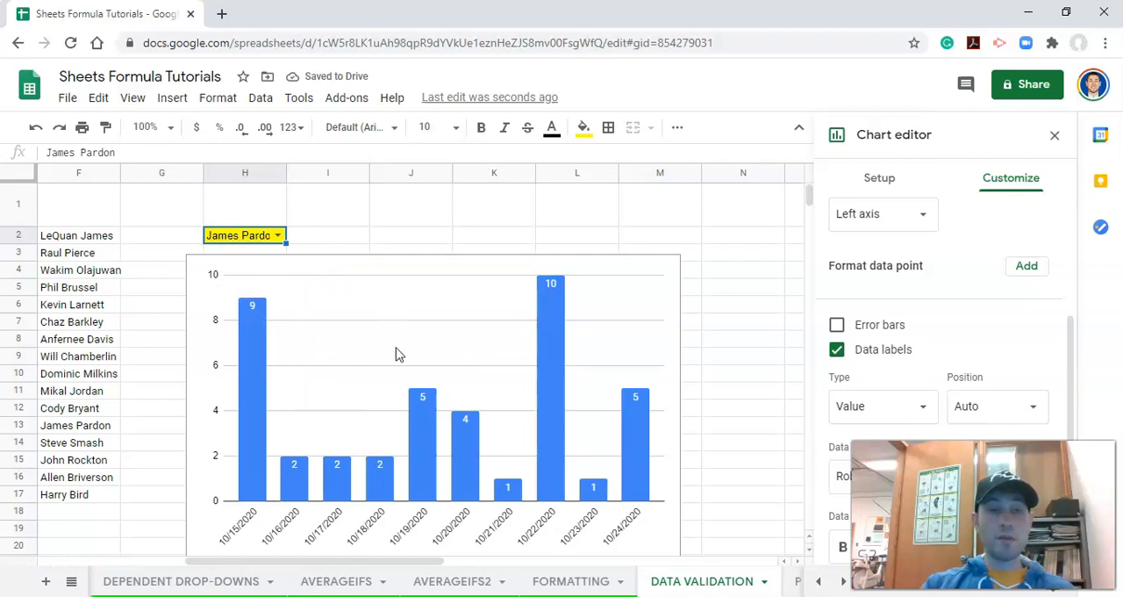
{"action": "left_click", "coordinate": [276, 235]}
{"action": "left_click", "coordinate": [261, 532]}
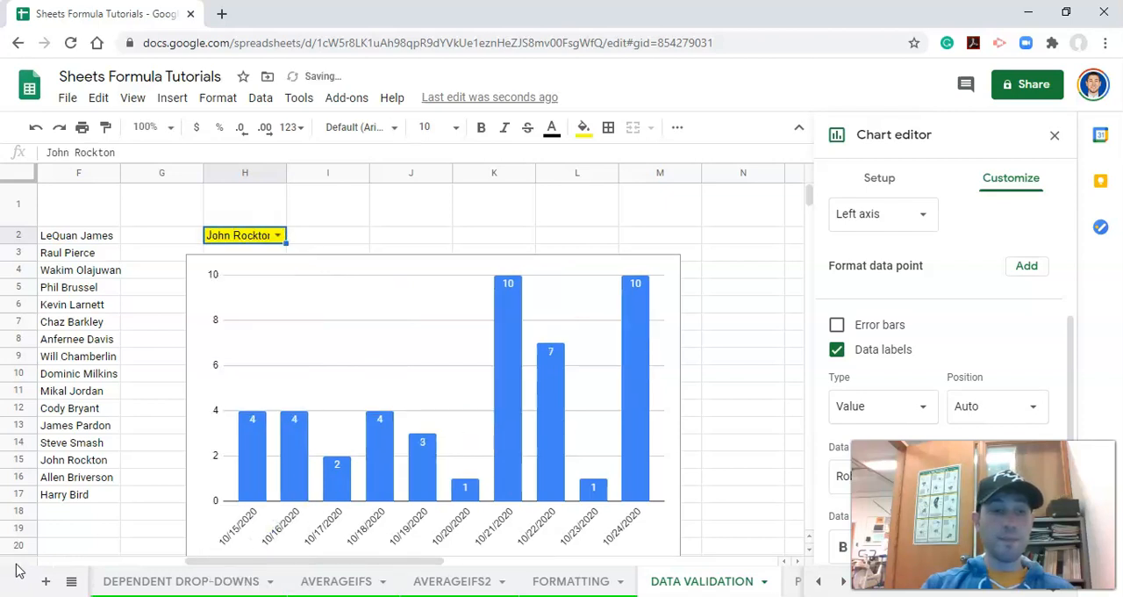